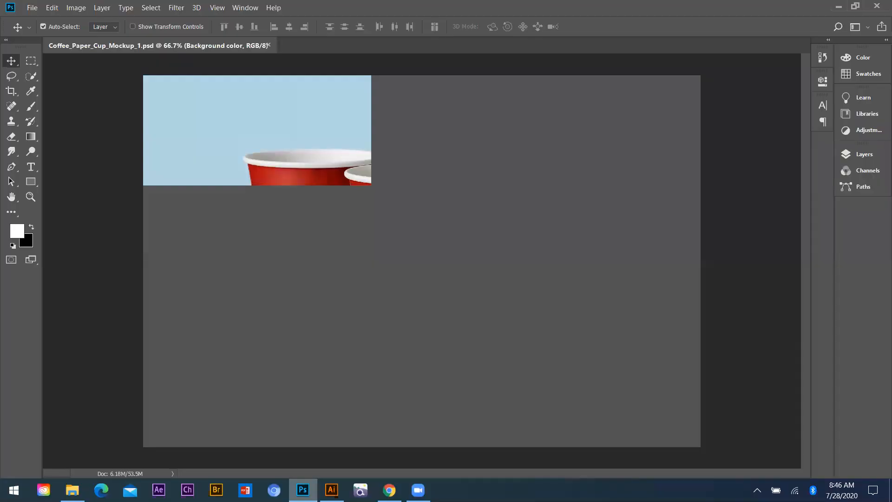
Step: Close the Coffee_Paper_Cup_Mockup_1.psd document
click(268, 45)
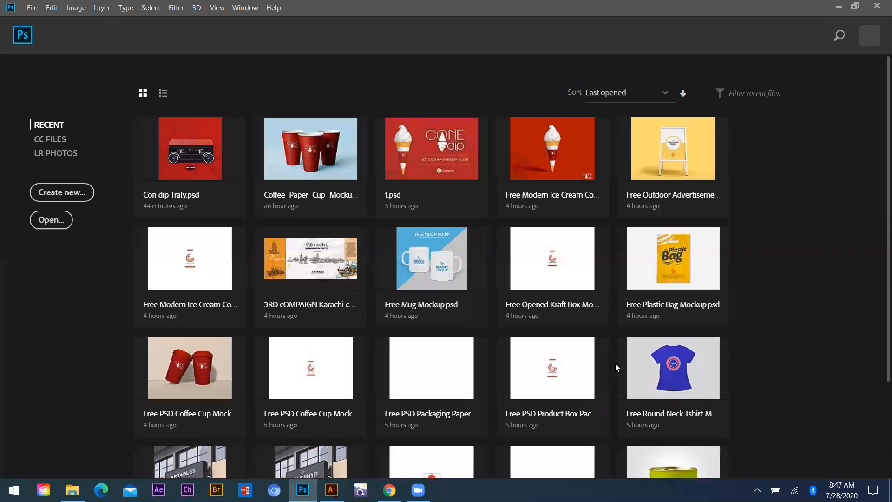
key(super+d)
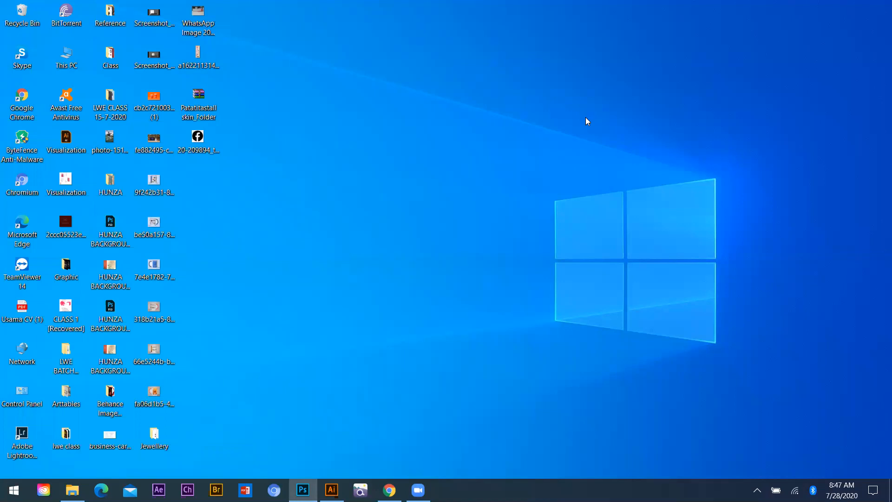
key(XF86MonBrightnessDown)
click(390, 490)
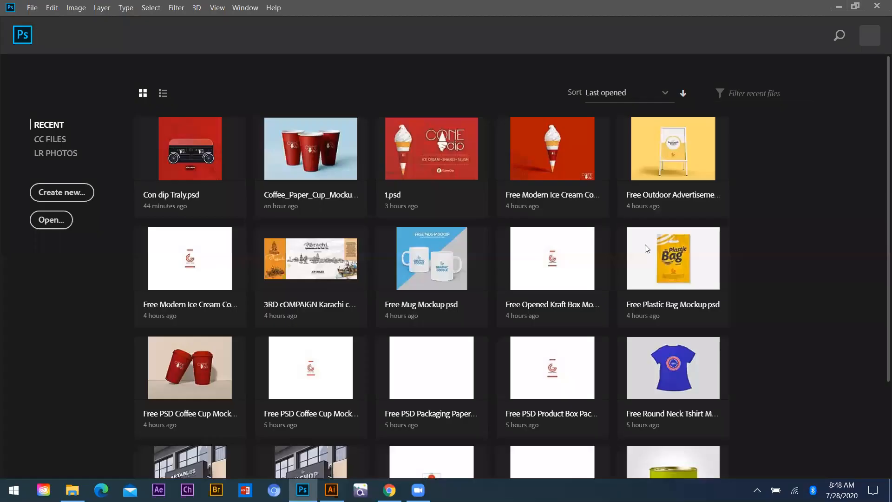
Step: Start a new document and browse the preset categories from Recent and Saved through Photo, Print, Art & Illustration, Web and Mobile to Film & Video
key(ctrl+n)
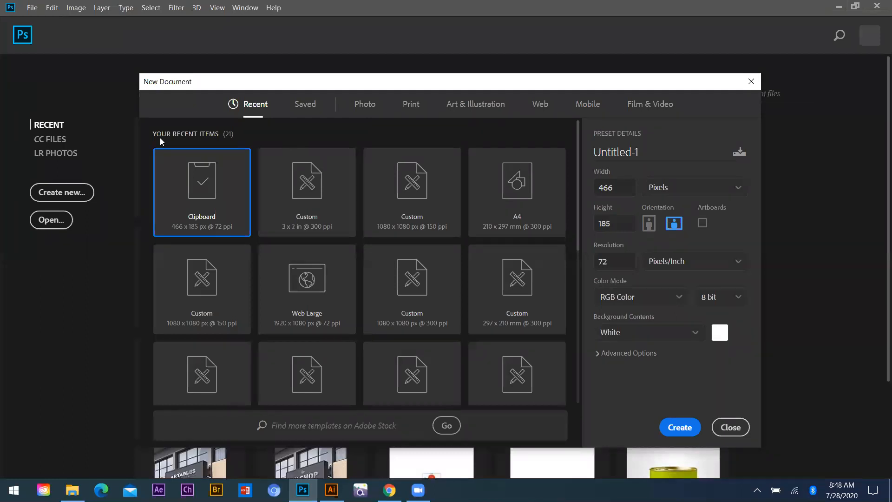
click(205, 195)
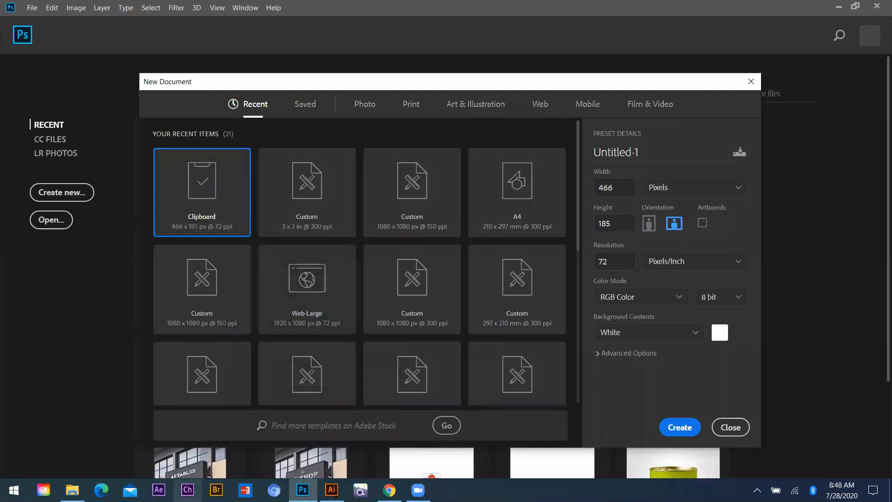
mouse_move(72, 489)
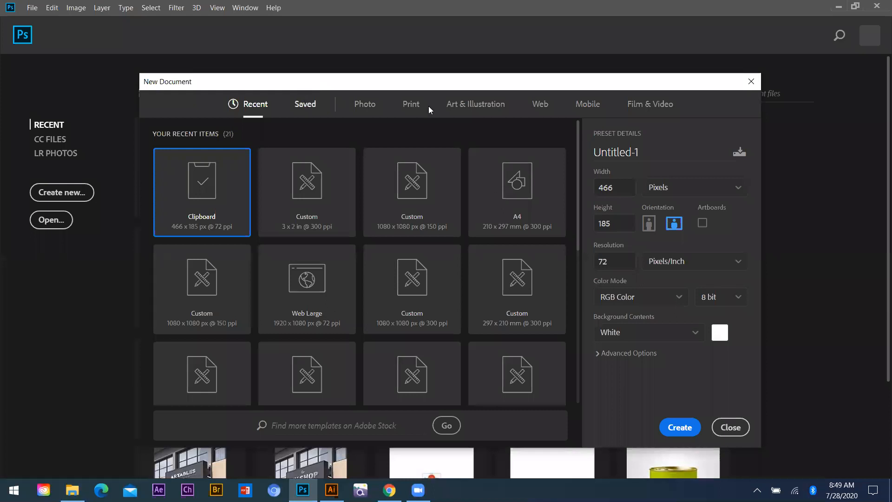
click(305, 104)
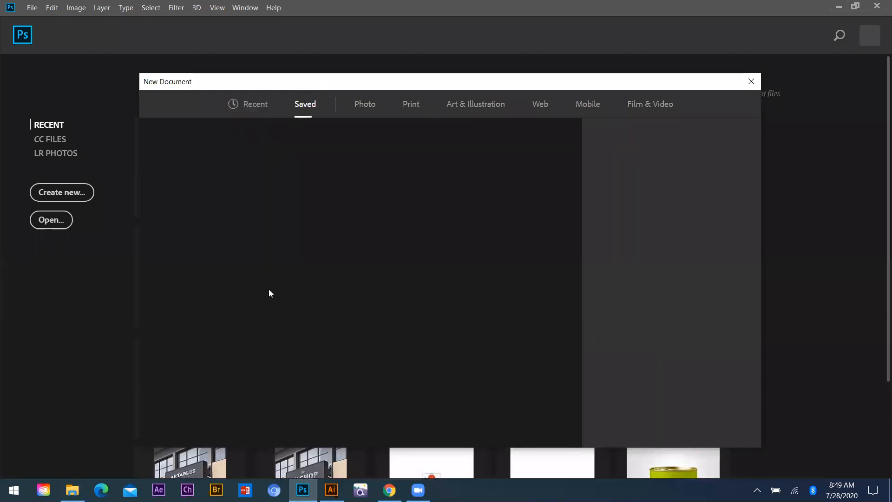
click(372, 111)
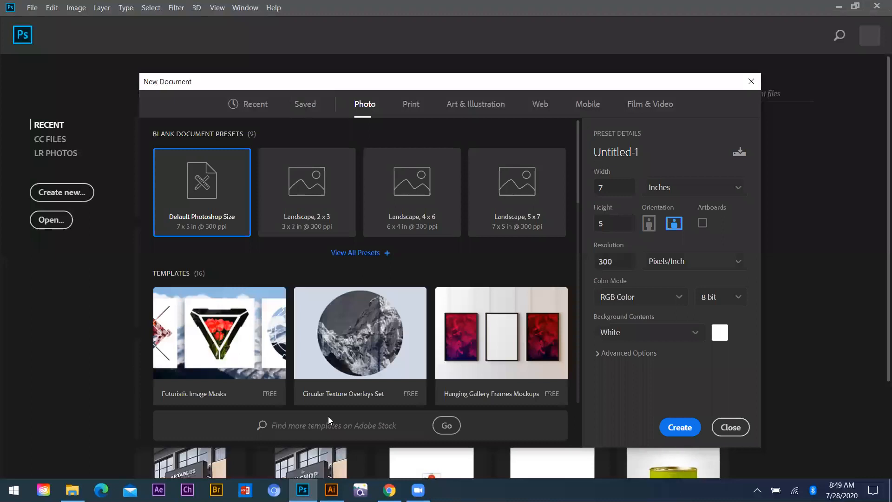
click(356, 253)
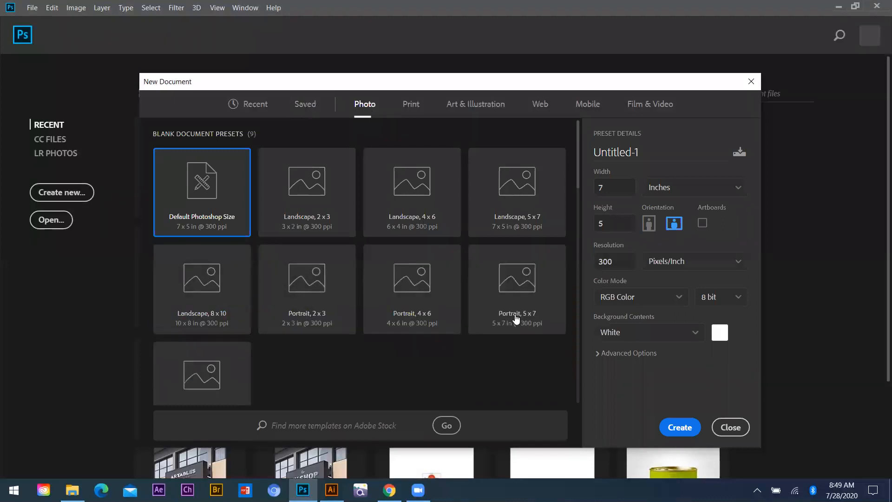
click(411, 110)
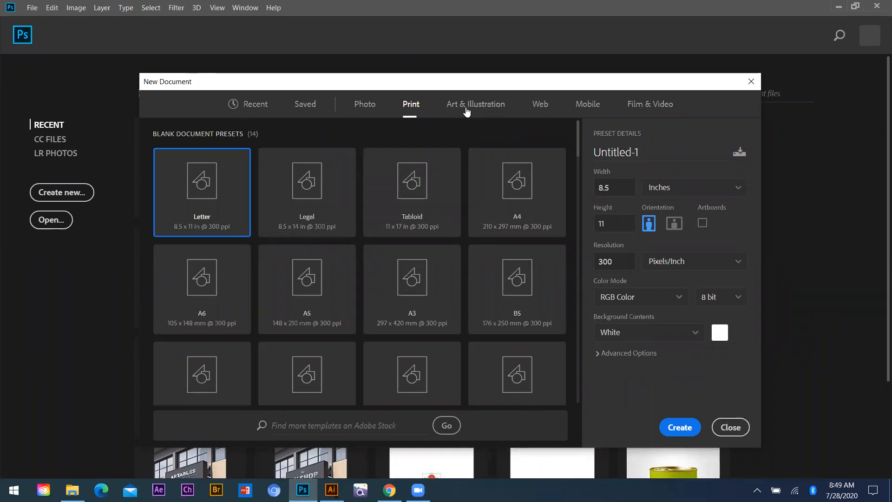
click(496, 113)
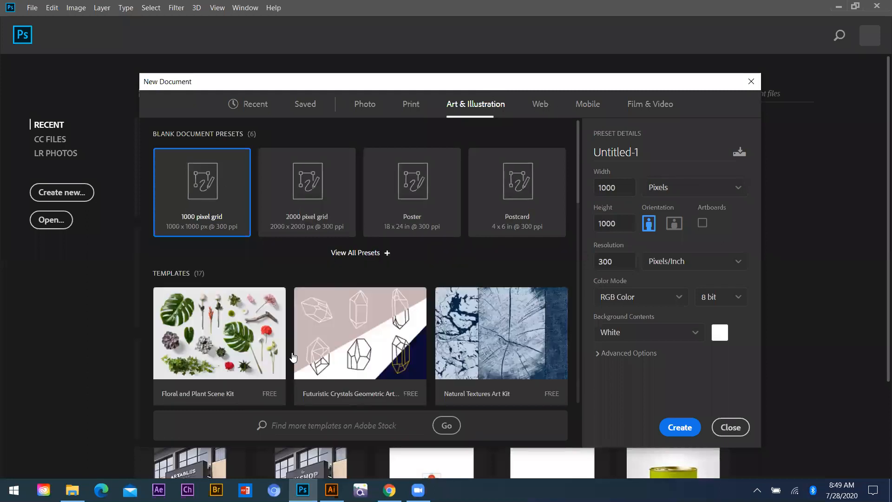
click(540, 104)
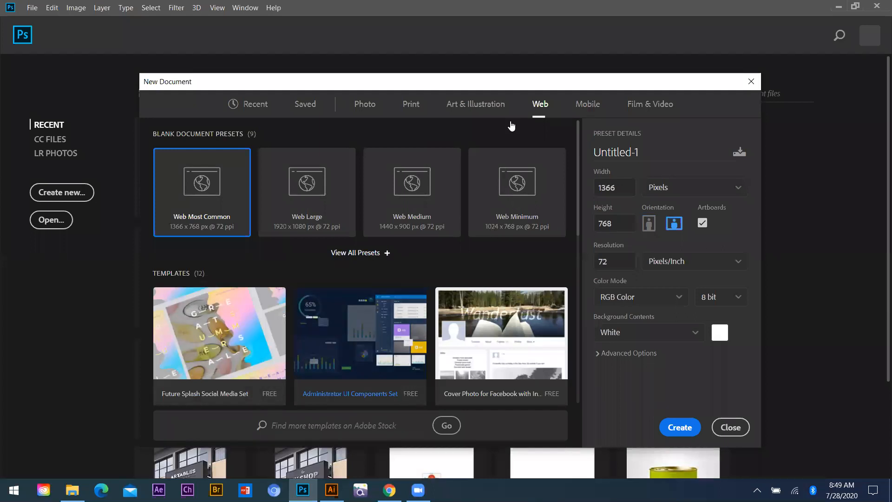
click(590, 105)
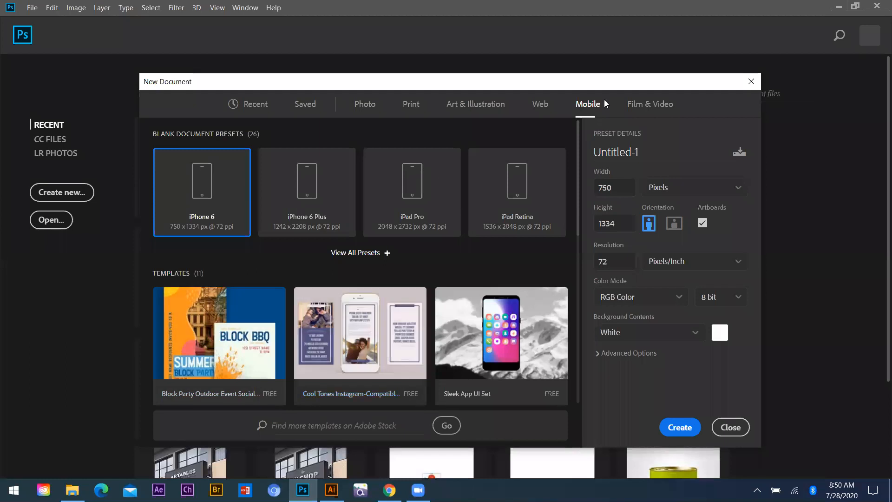
click(651, 105)
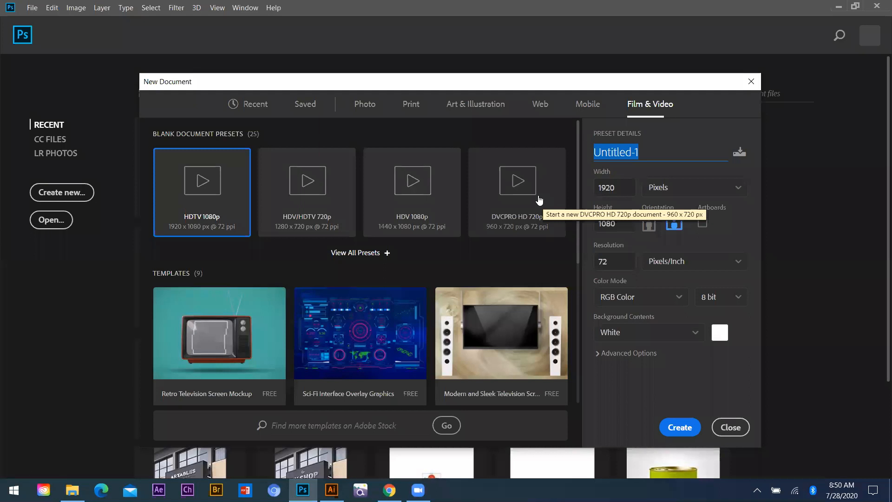
Step: Name the new document "photoshop lact 1", keep pixels as the unit and set the width to 1080
text(photoshop )
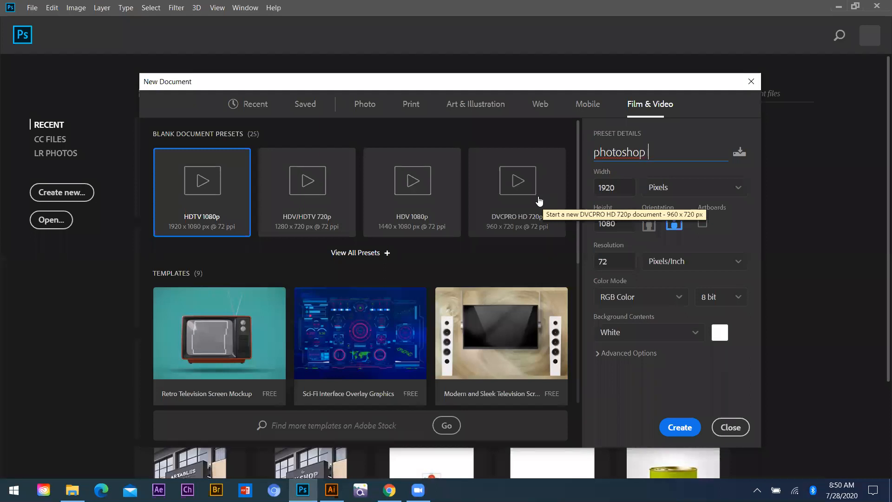
text(lact 1)
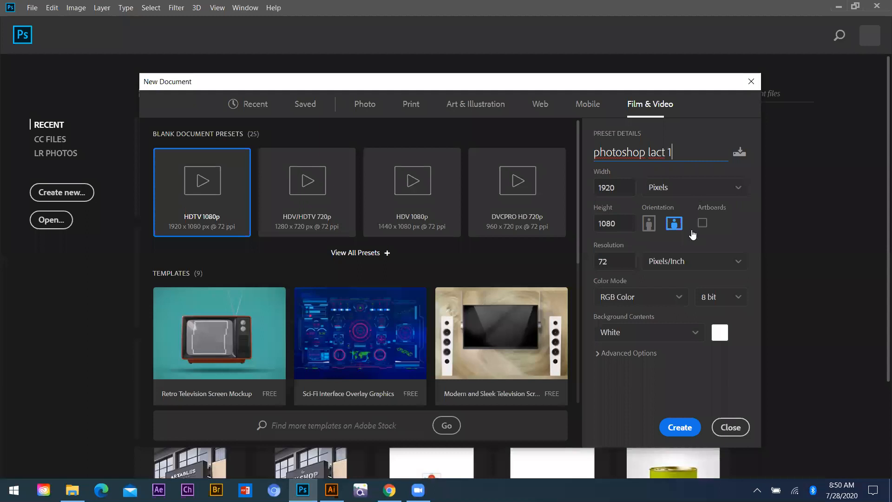
click(683, 188)
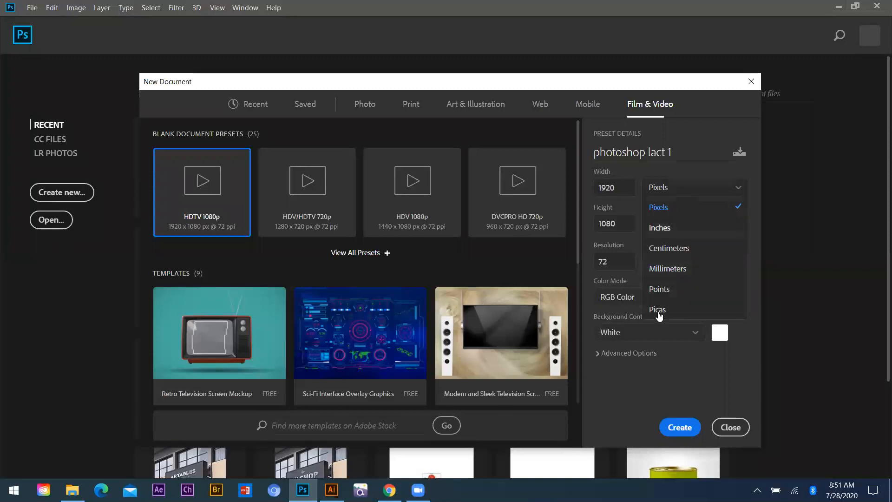
click(663, 200)
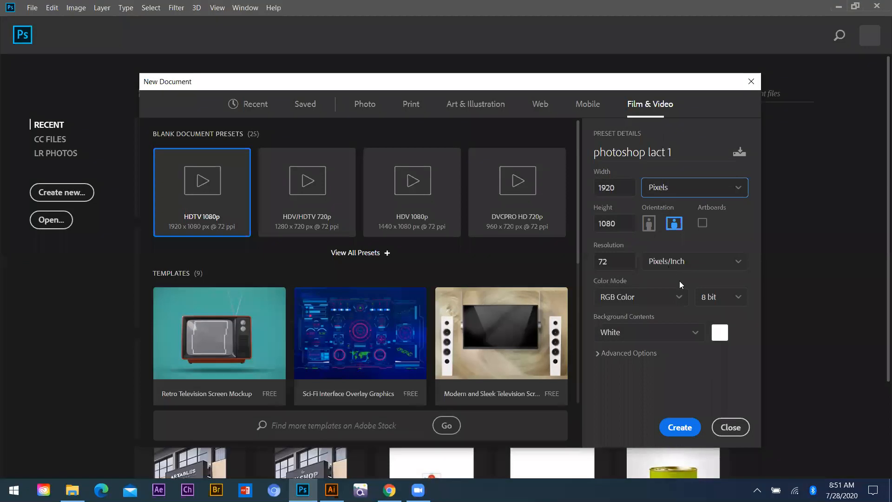
key(shift+Tab)
text(1080)
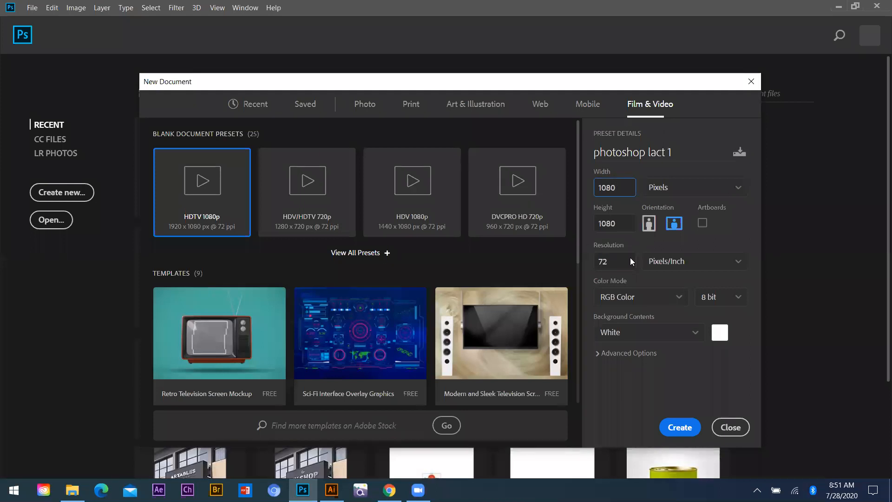
Step: Set the resolution to 100 pixels/inch, keep RGB Color as the color mode, and create the document
drag(624, 263, 547, 261)
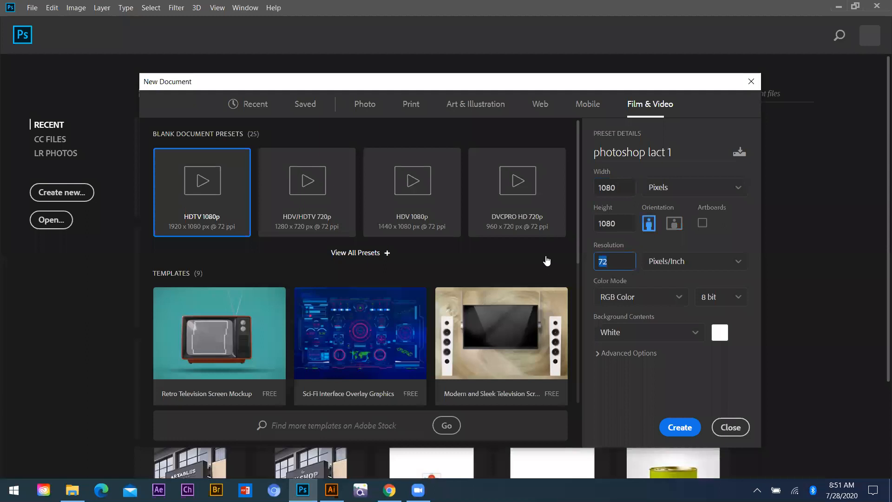
text(100)
click(675, 300)
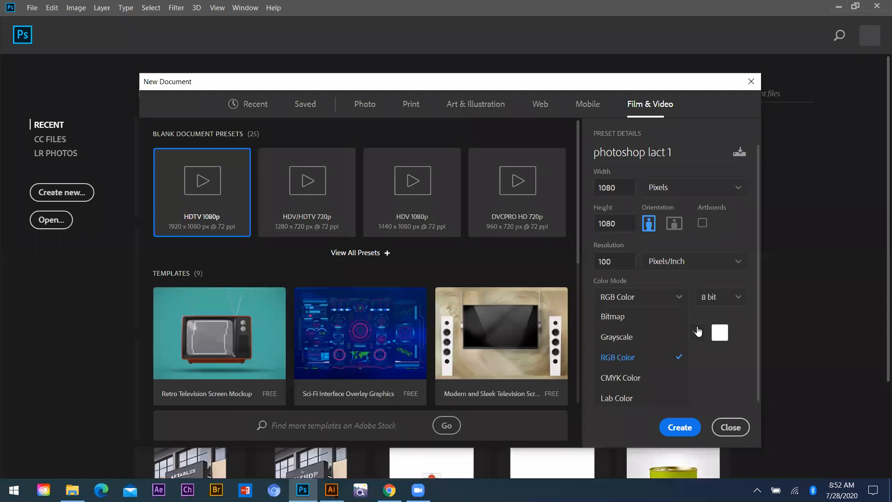
click(679, 354)
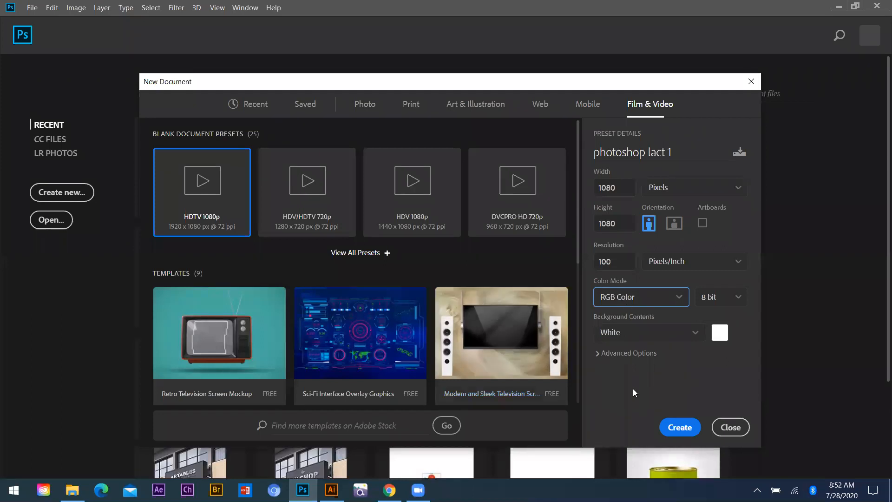
click(676, 431)
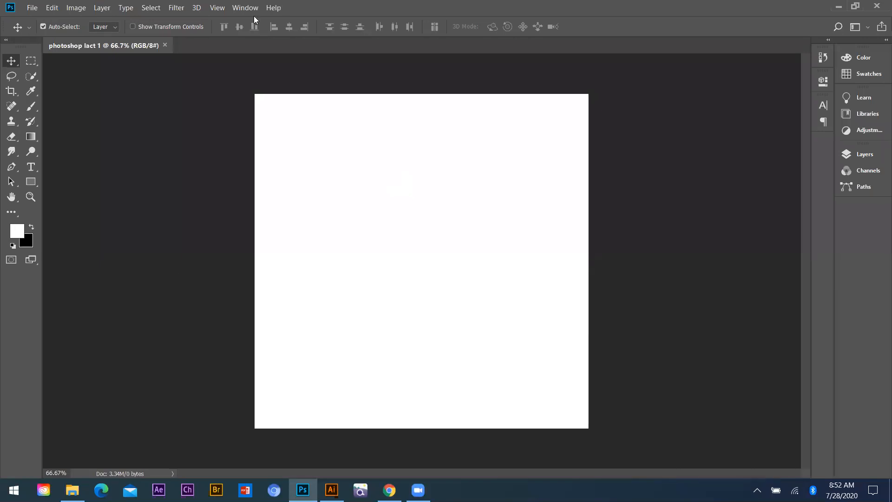
key(alt+w)
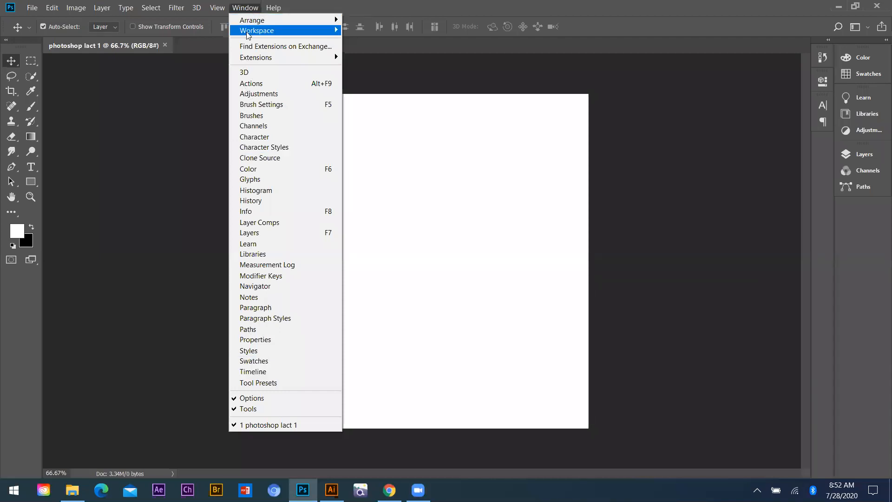
mouse_move(248, 35)
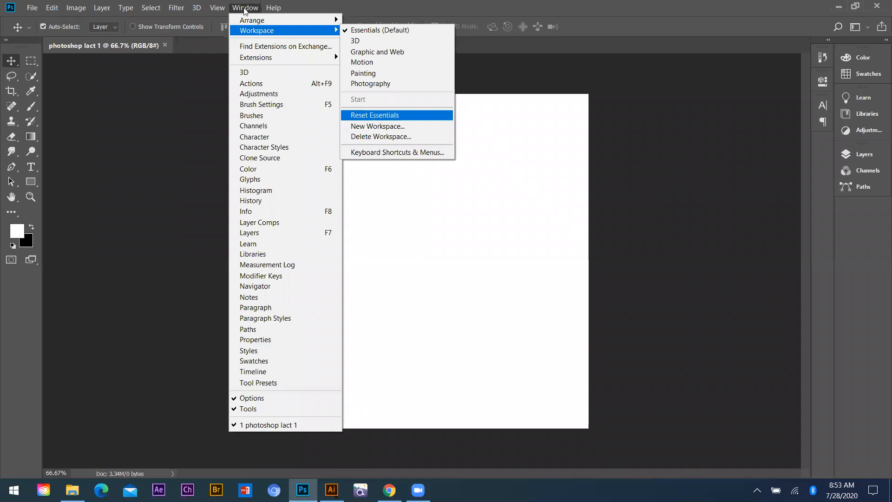
click(3, 200)
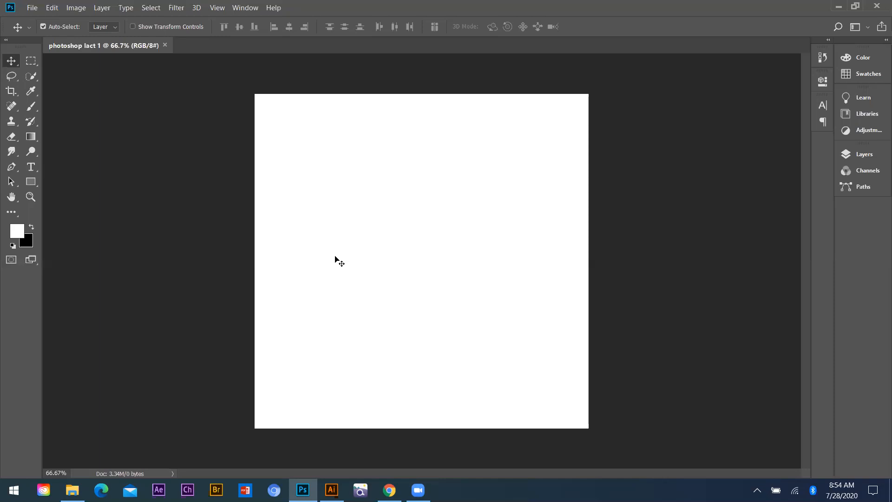
Step: Draw a rectangle of about 426 × 271 px on the canvas, fill it with the black background color and deselect it
key(u)
drag(301, 197, 432, 281)
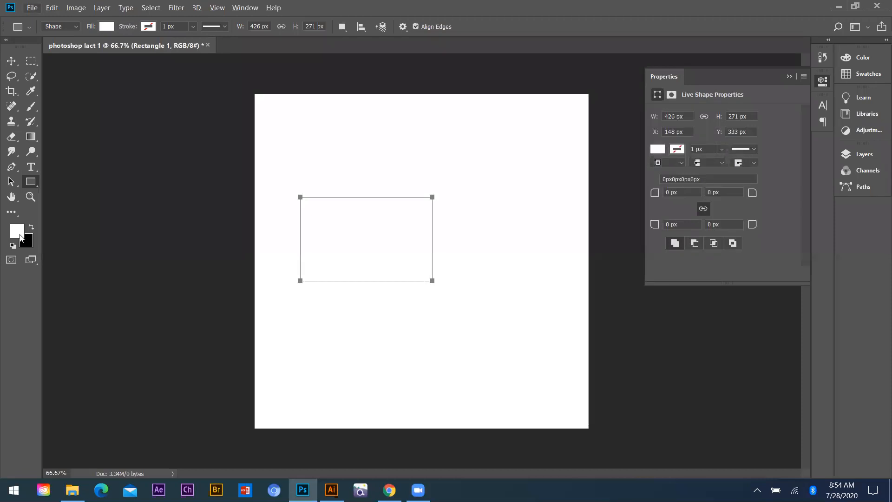
key(ctrl+BackSpace)
click(16, 64)
click(380, 284)
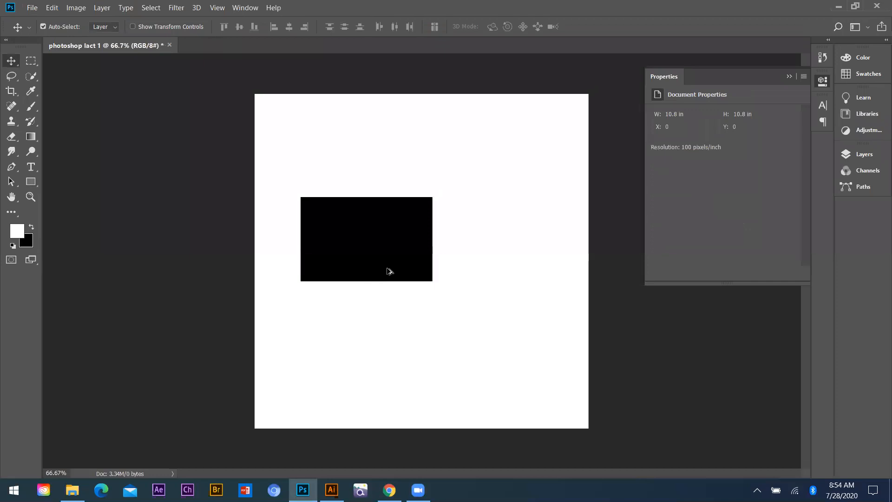
Step: Change the foreground color from the color picker to red
scroll(414, 266, up, 3)
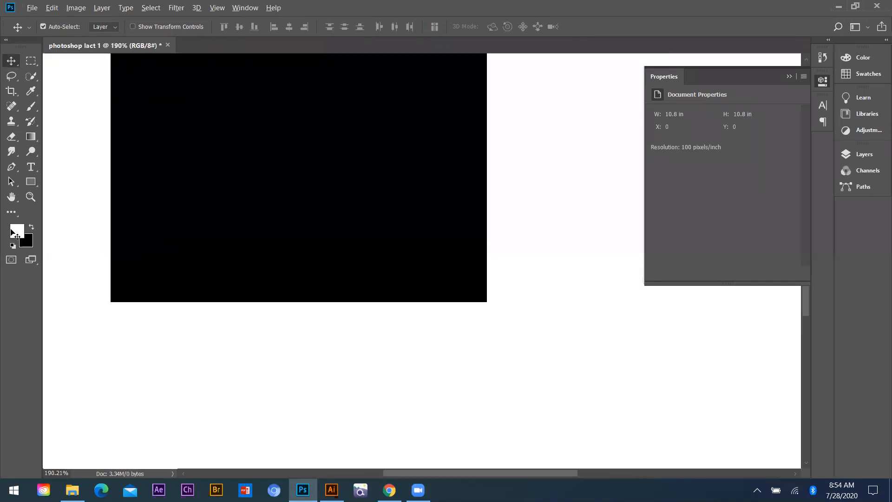
click(18, 231)
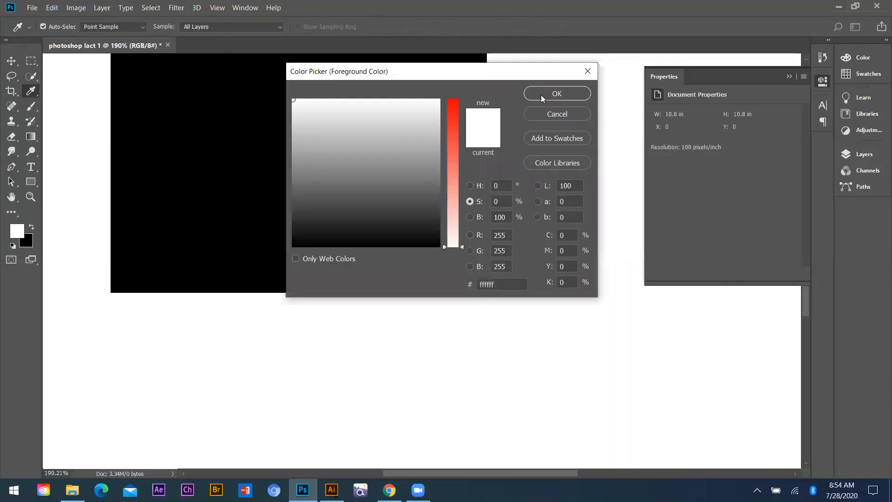
key(Escape)
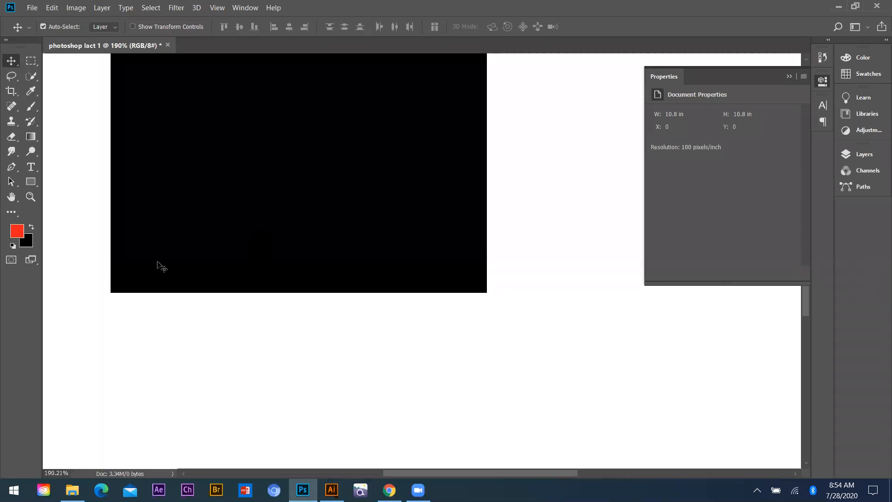
Step: Delete the black rectangle from the canvas
scroll(160, 266, down, 4)
drag(140, 90, 333, 271)
key(Delete)
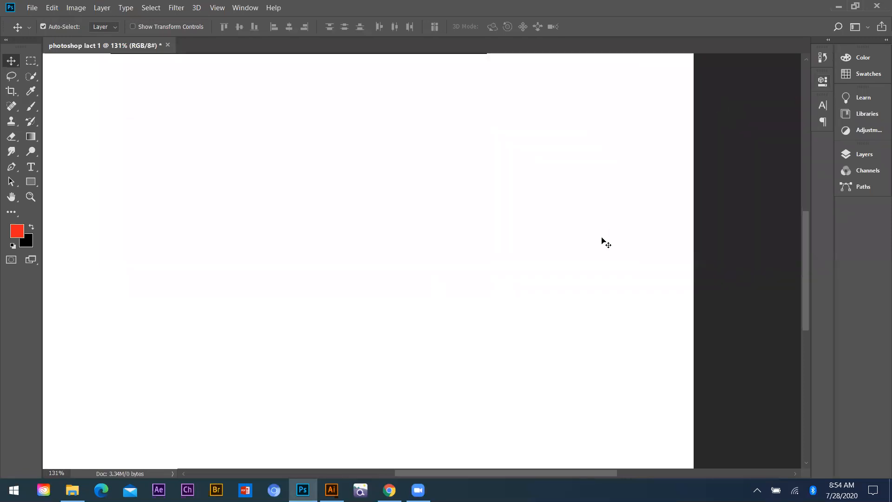
scroll(418, 265, down, 3)
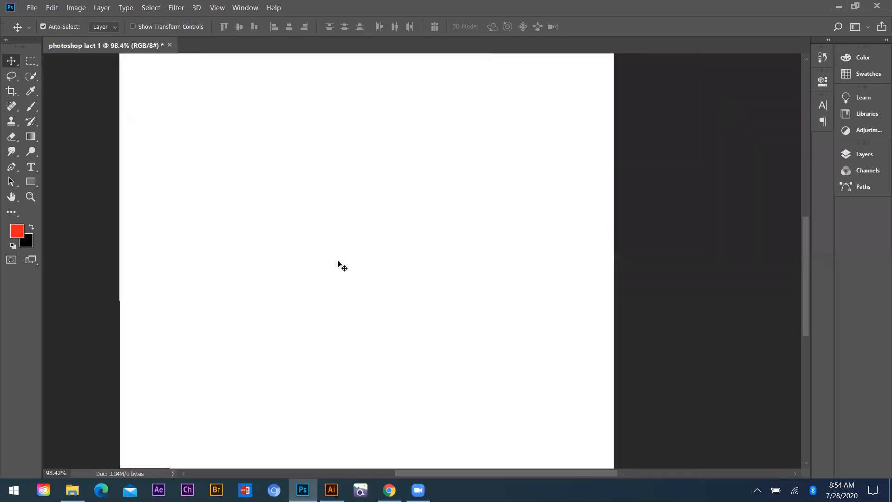
scroll(404, 274, down, 1)
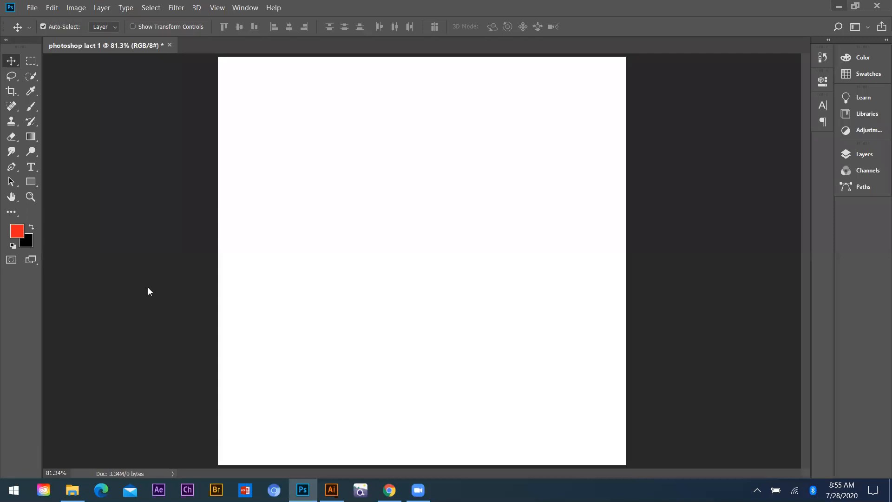
Step: Minimize the open windows to show the desktop
key(super+d)
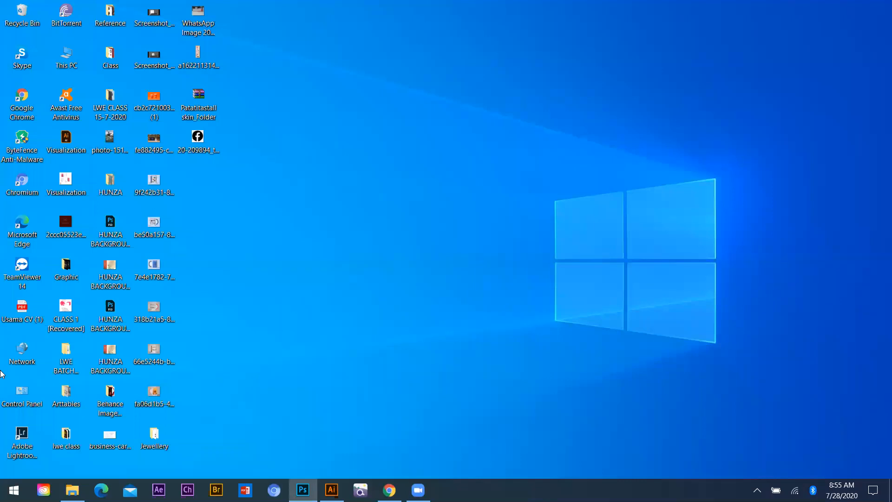
Step: Switch to File Explorer and open the behance folder on New Volume (E:)
click(59, 59)
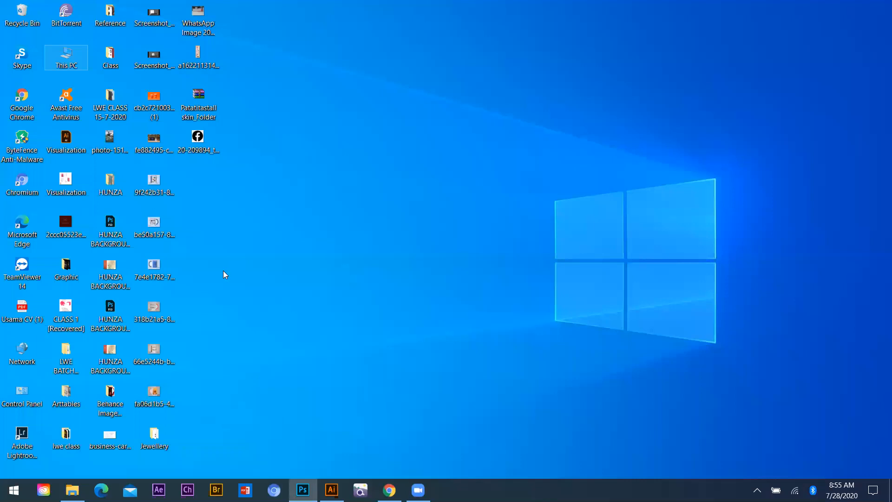
key(alt+Tab)
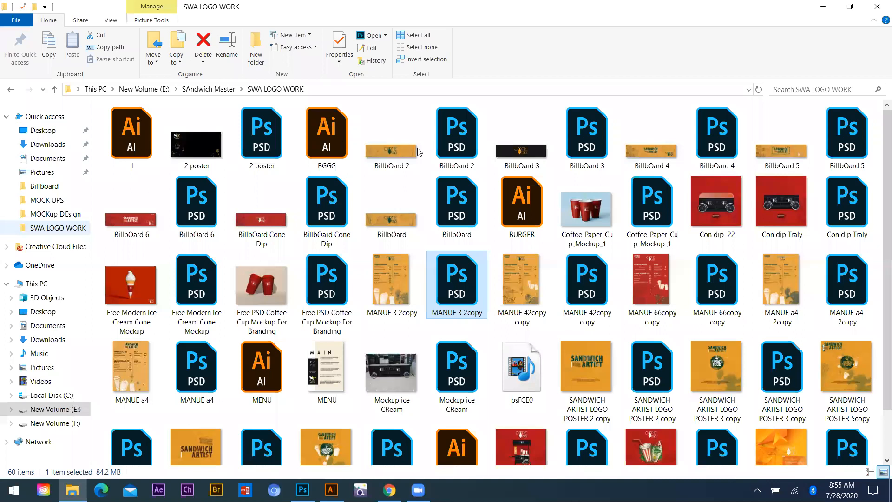
key(alt+Up)
key(alt+Up)
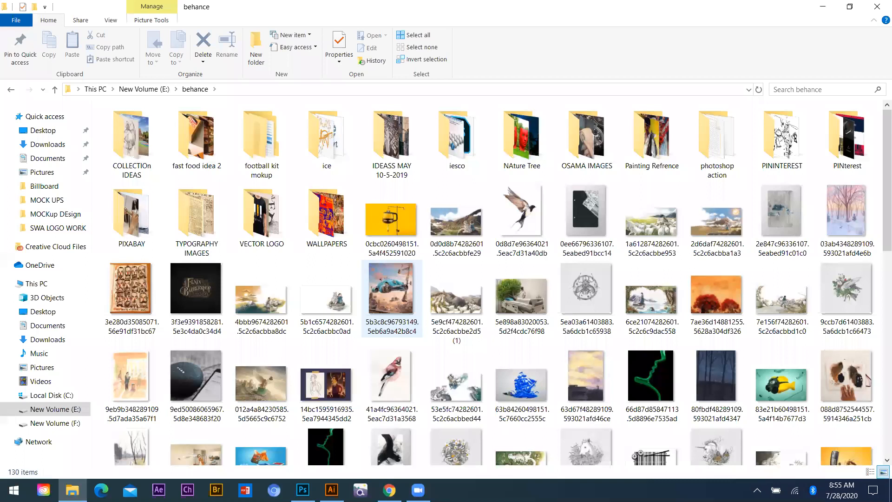
Step: Open the yellow gas-mask fish image from the behance folder as a separate document in Photoshop and bring it to the front
scroll(782, 269, down, 3)
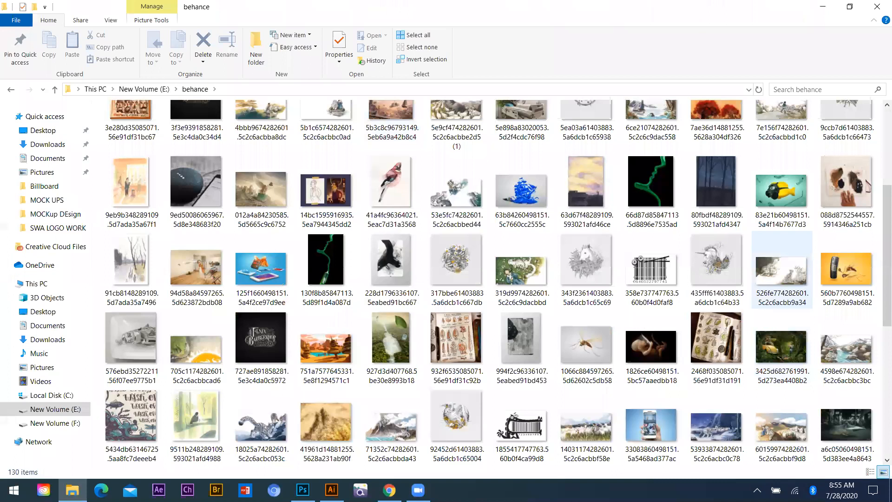
drag(783, 190, 287, 45)
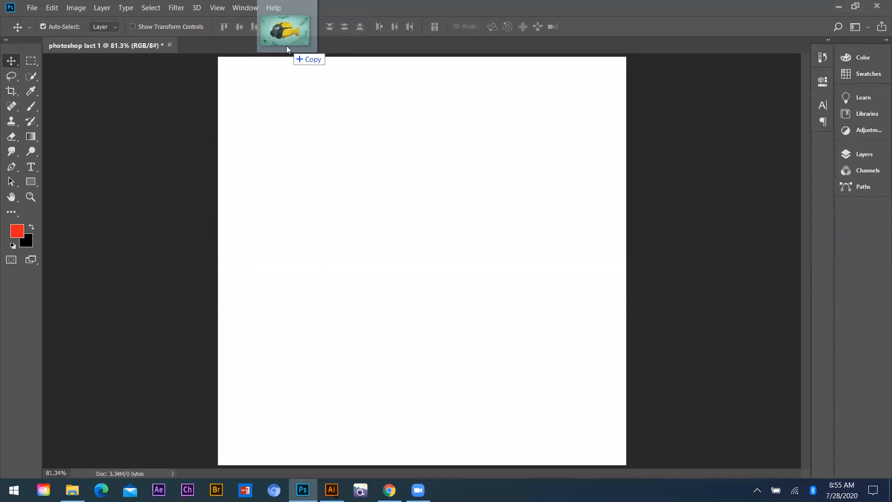
drag(287, 46, 286, 43)
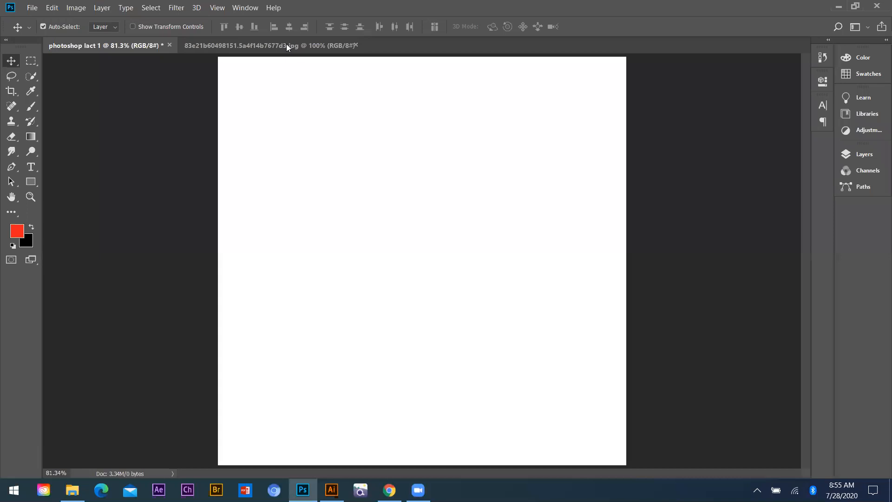
click(286, 45)
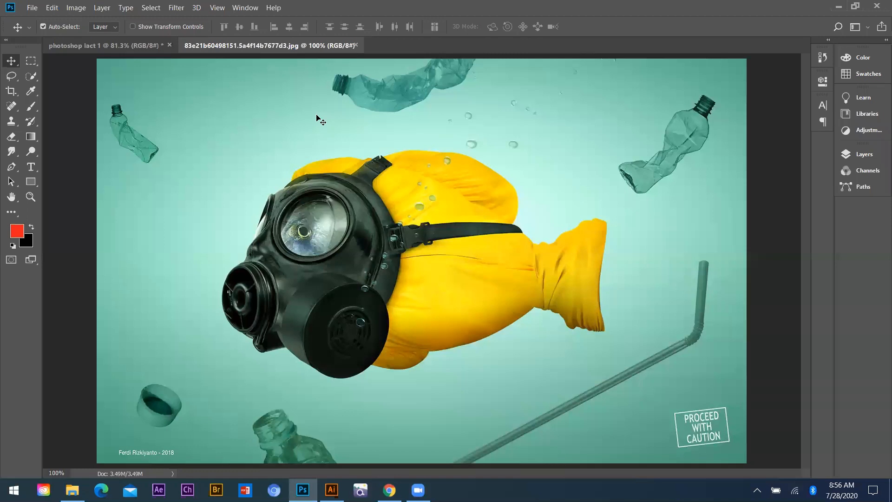
Step: Show the Adjustments panel and add a Brightness/Contrast adjustment layer with Brightness at -5 and increased Contrast
scroll(317, 117, down, 1)
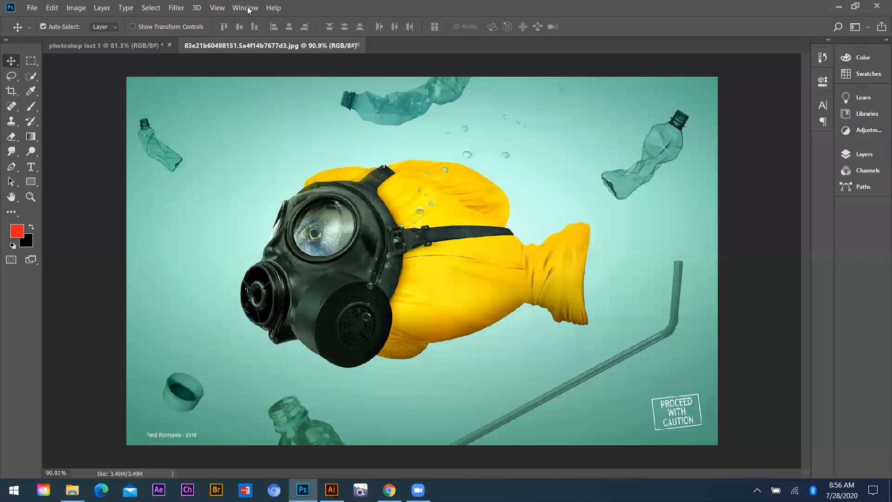
key(alt+w)
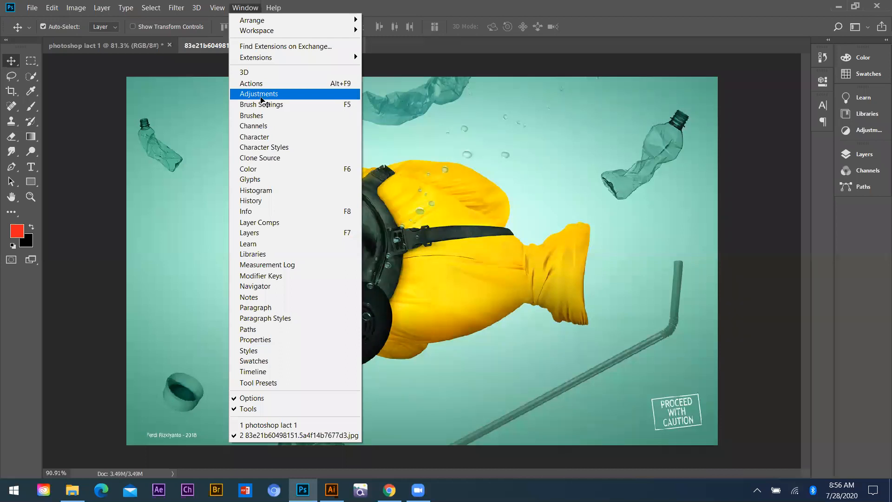
key(Return)
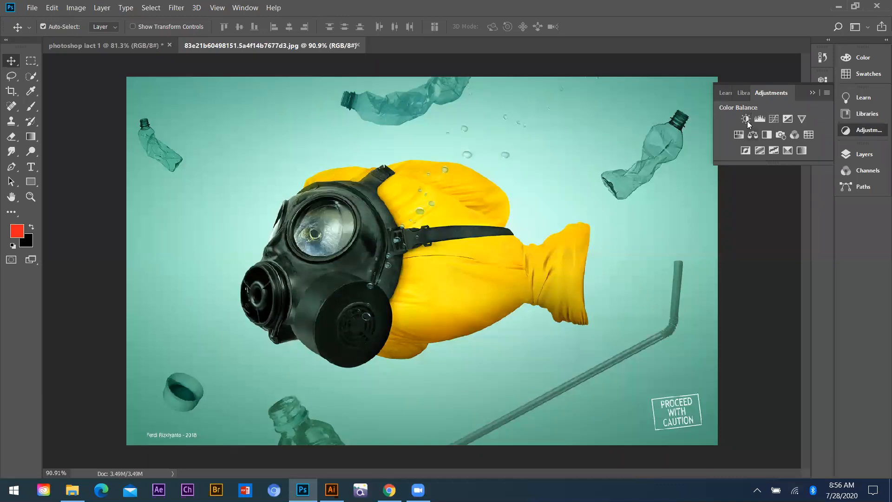
click(746, 118)
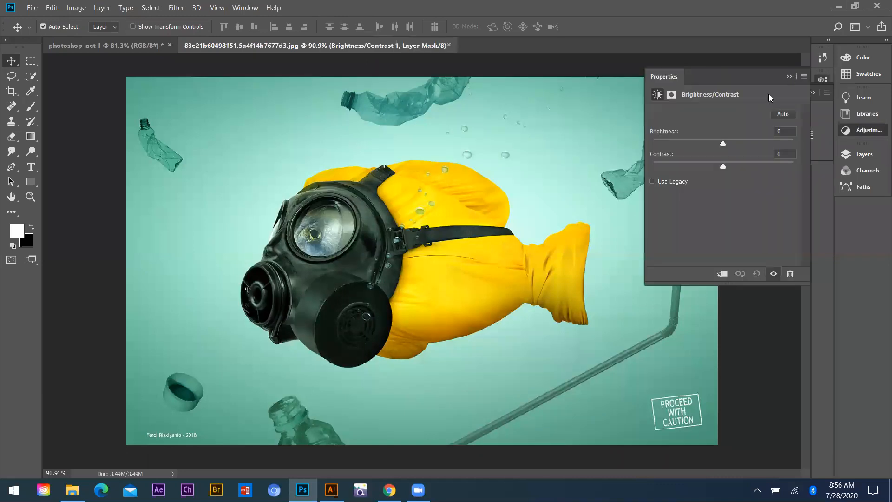
click(748, 122)
click(721, 143)
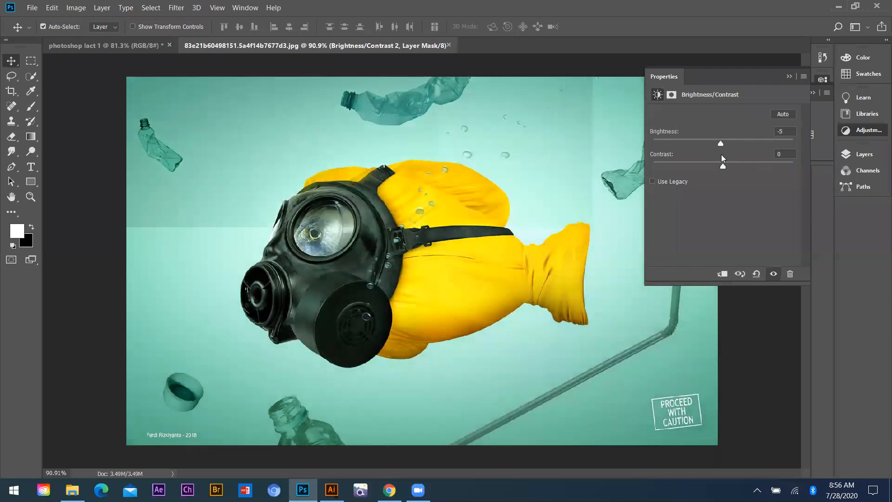
drag(723, 167, 756, 168)
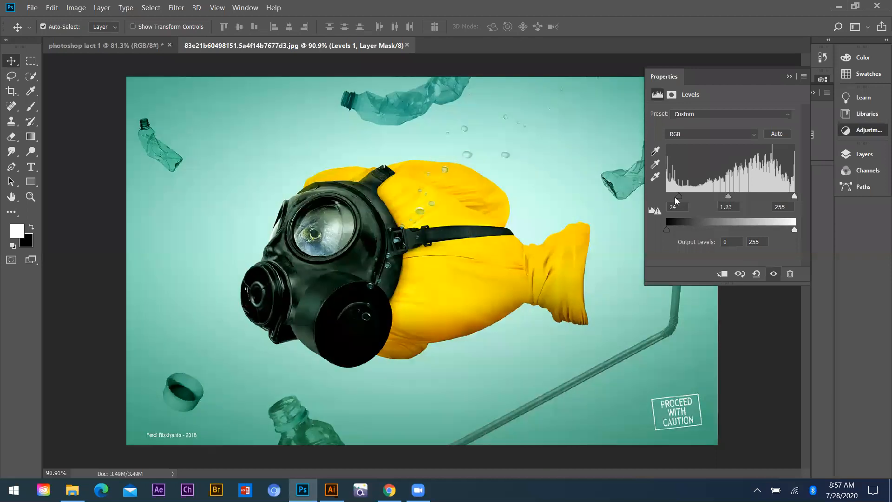
Step: Adjust the image's Levels to a shadow input of 24 and a midtone value of 1.04
click(777, 134)
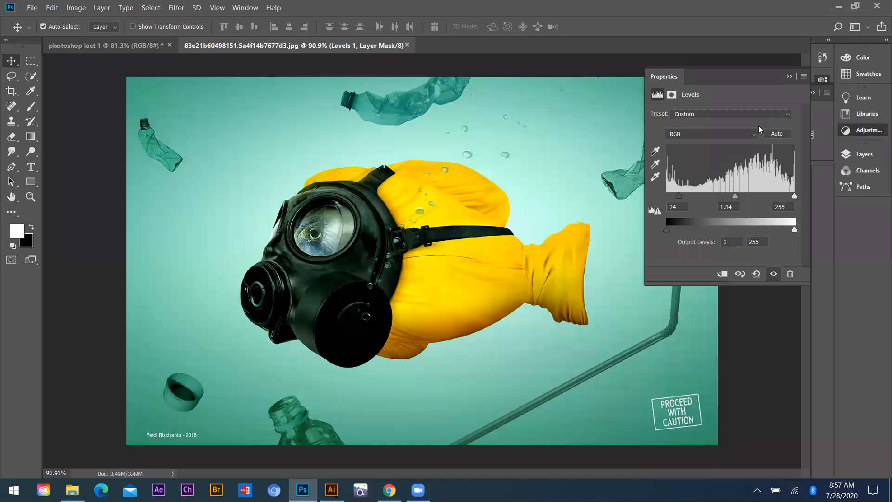
click(691, 287)
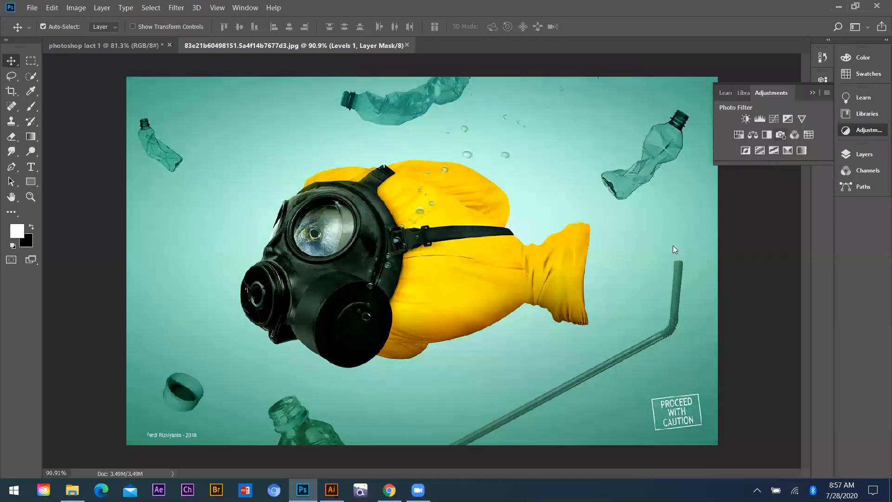
Step: Add a Curves adjustment layer with the black point at input 5 and an upper curve point at input 194, output 200
click(774, 119)
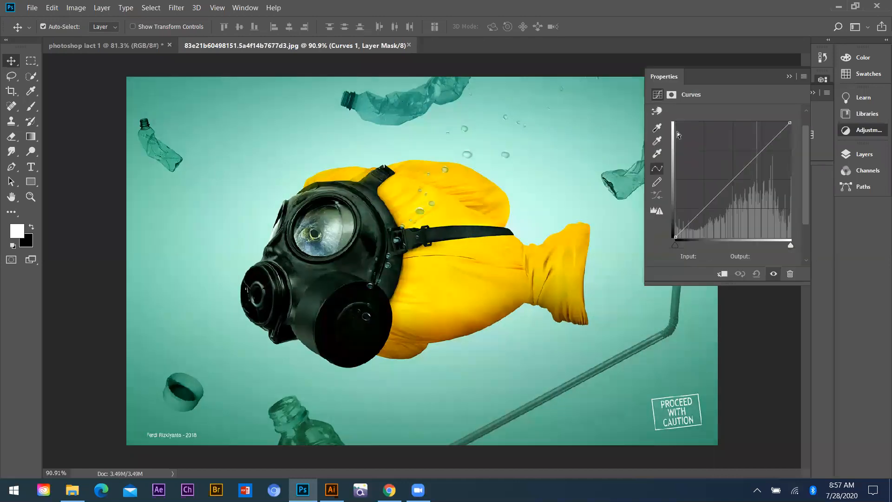
click(681, 250)
drag(677, 247, 678, 246)
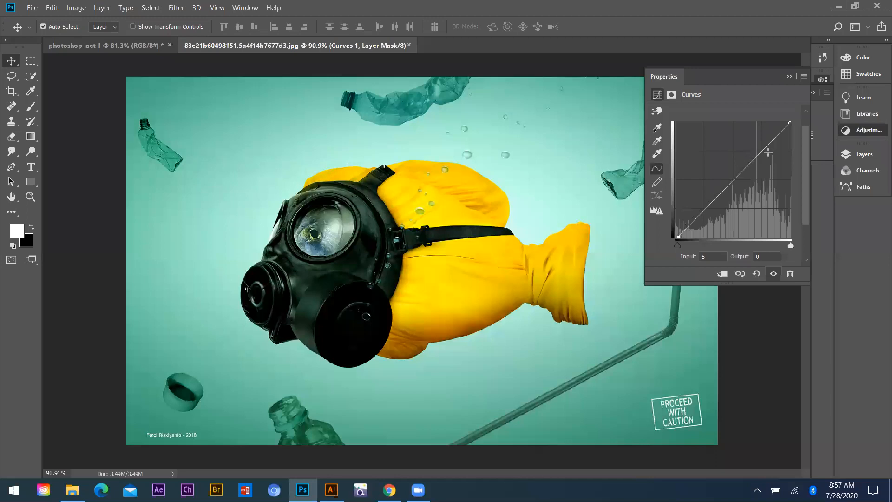
drag(765, 147, 757, 143)
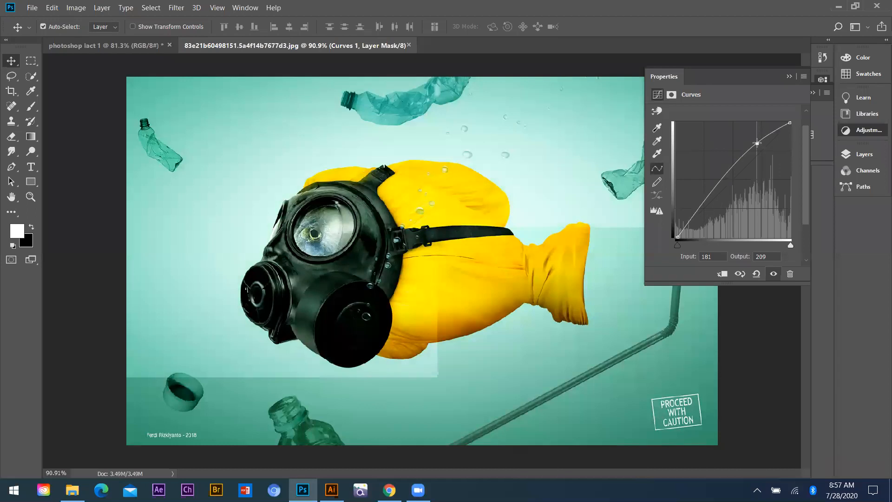
mouse_move(758, 143)
mouse_down()
mouse_move(767, 139)
mouse_move(763, 148)
mouse_up()
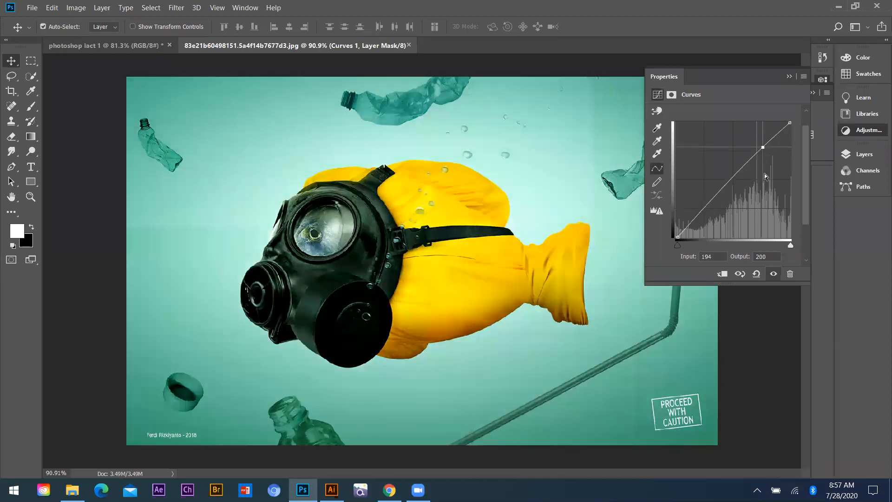
click(789, 76)
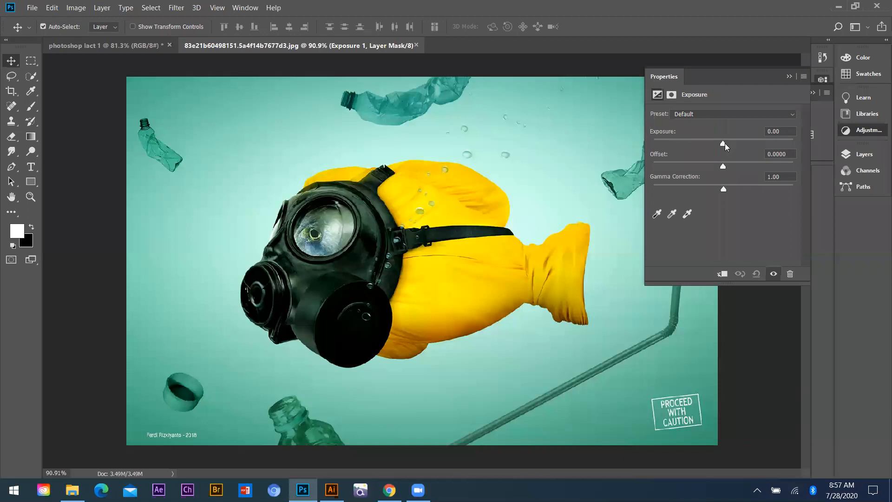
Step: Try an Offset of +0.0625 and a Gamma Correction of 0.93 in the Exposure adjustment, and reset it to its defaults
click(756, 144)
click(724, 144)
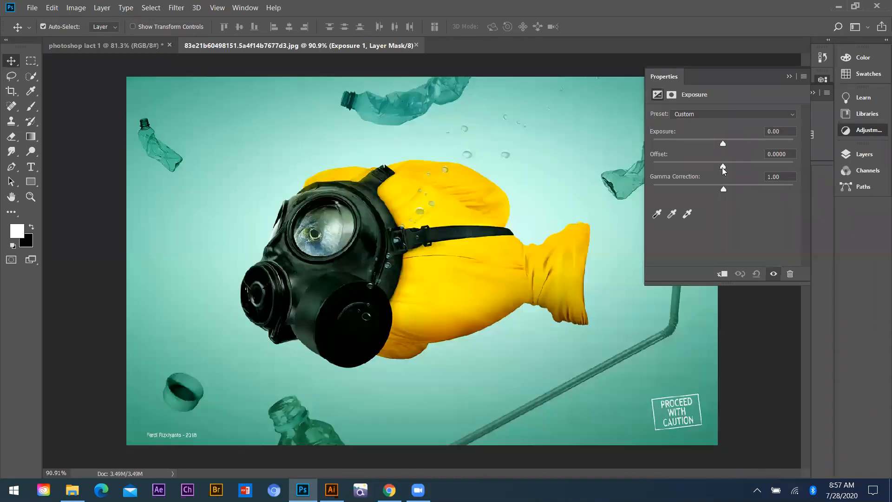
mouse_move(724, 167)
mouse_down()
mouse_move(738, 167)
mouse_move(708, 166)
mouse_up()
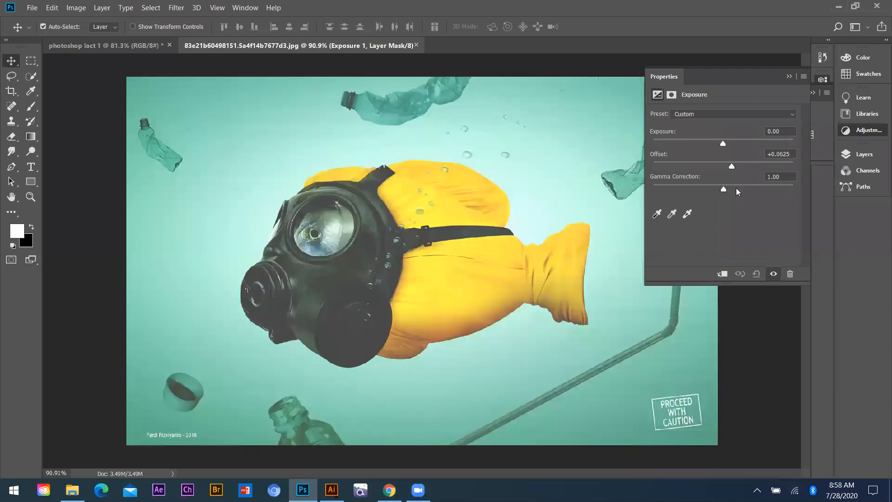
drag(737, 189, 745, 189)
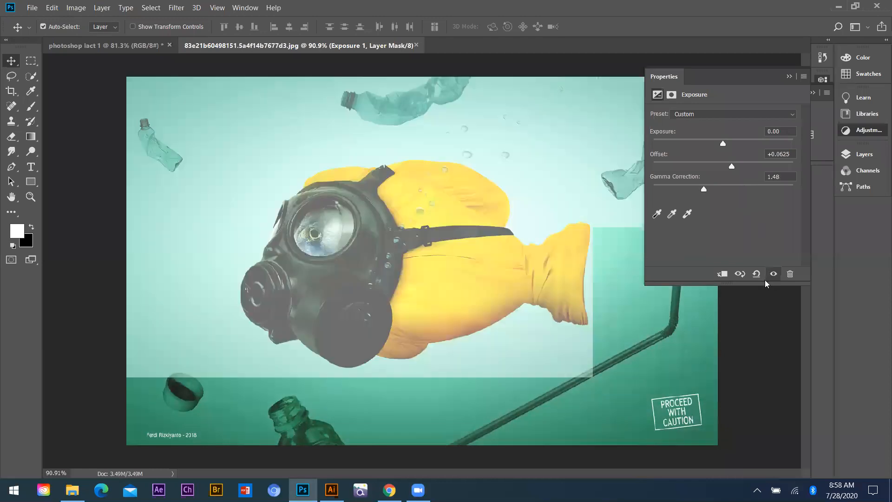
click(727, 189)
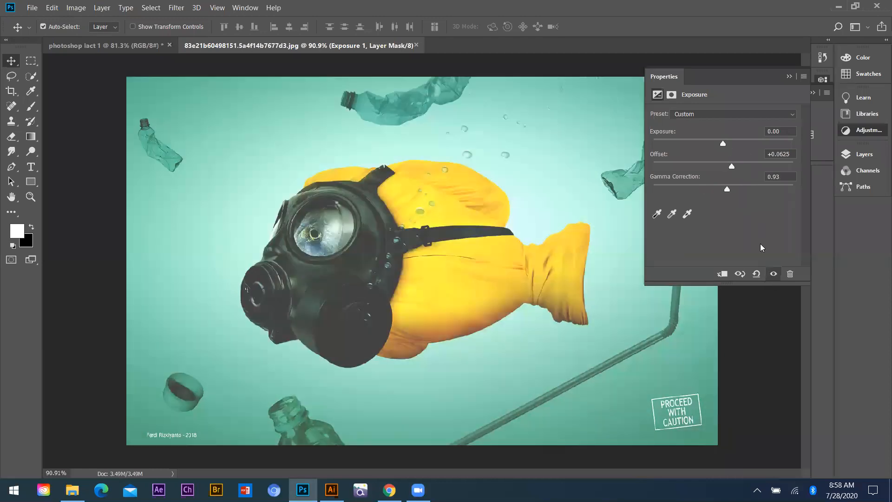
click(756, 275)
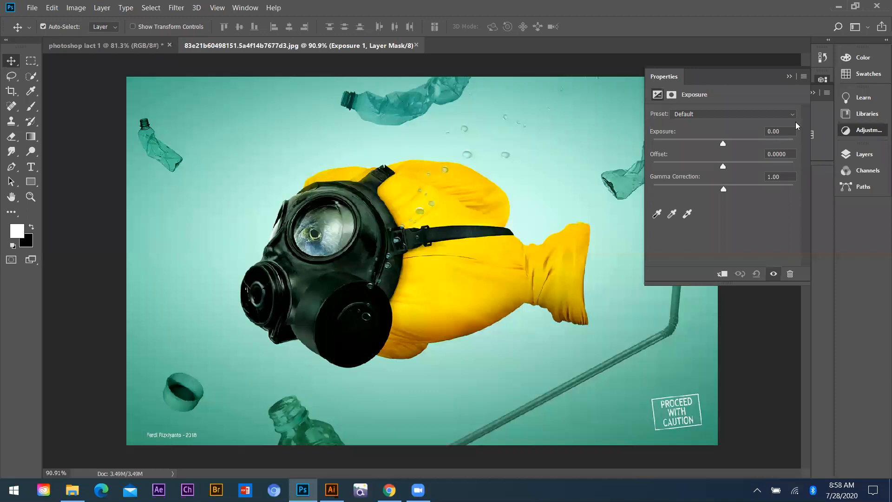
Step: Add a Vibrance adjustment layer, try lower and higher Vibrance amounts on the image, and undo the changes
click(800, 122)
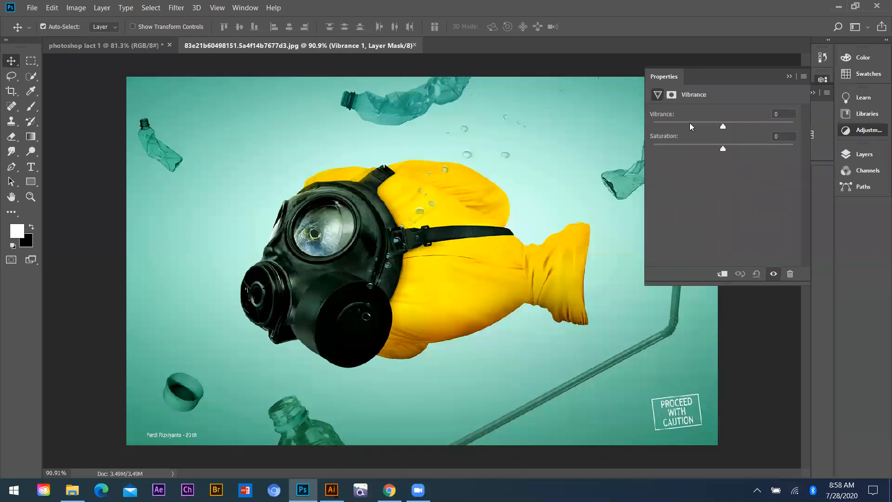
click(710, 128)
click(739, 130)
click(722, 125)
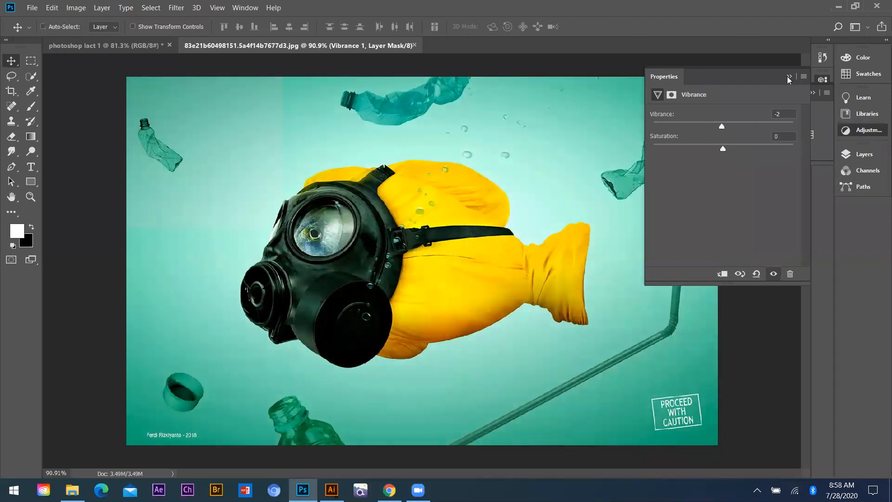
key(ctrl+z)
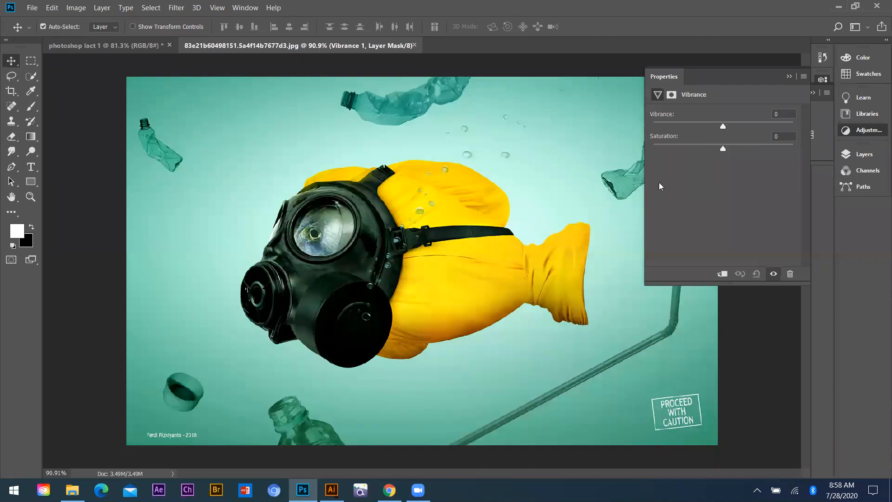
key(ctrl+z)
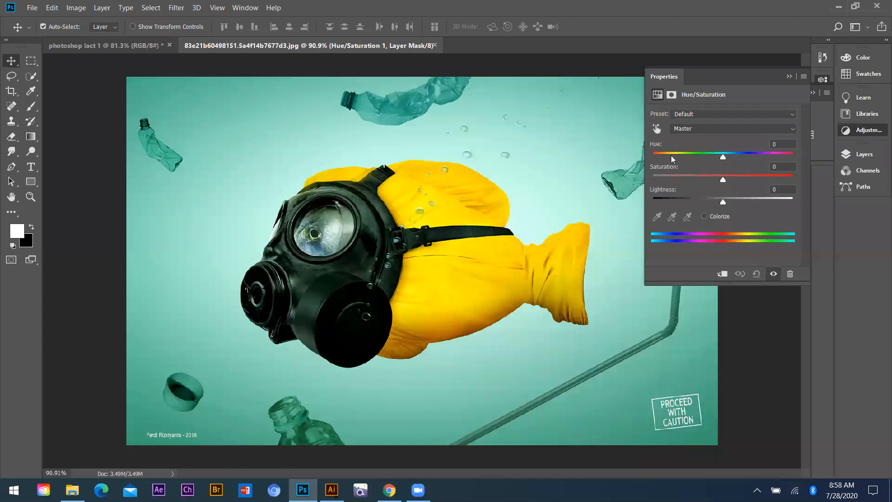
Step: Try Hue/Saturation changes on the image, shifting Hue to +28, -180 and +23, lowering Saturation to -9 and raising Lightness
drag(724, 158, 743, 155)
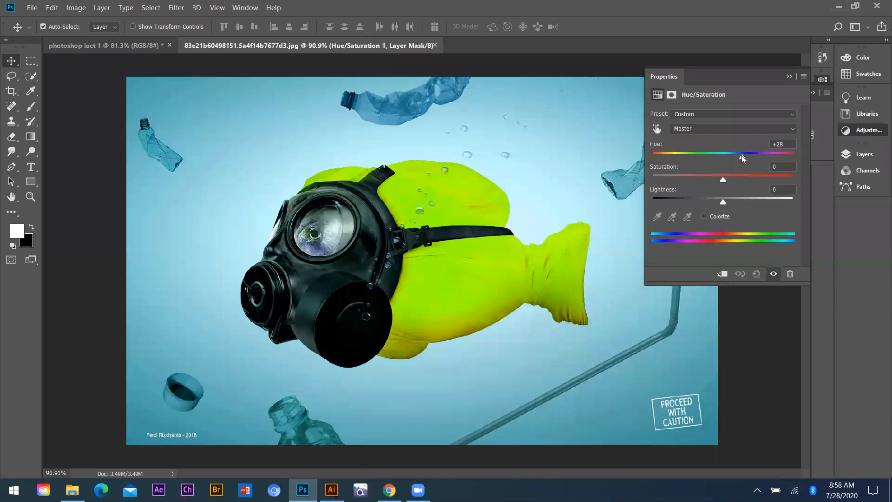
drag(742, 155, 653, 159)
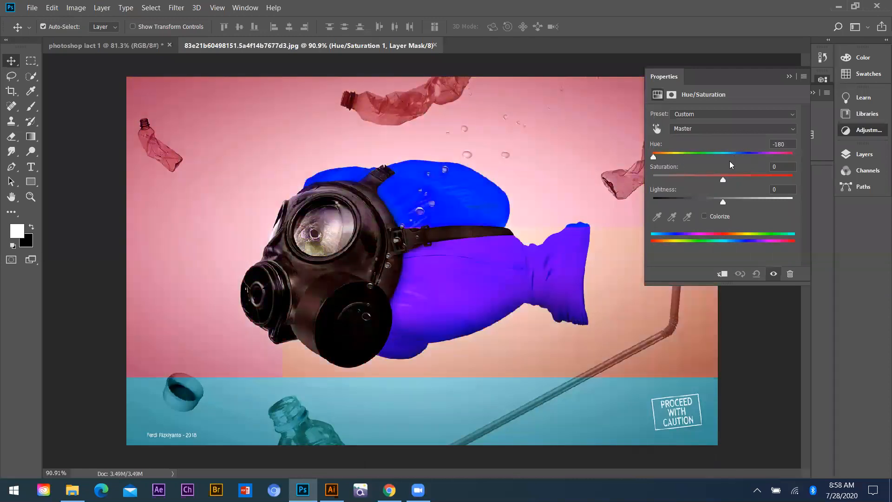
drag(730, 161, 739, 161)
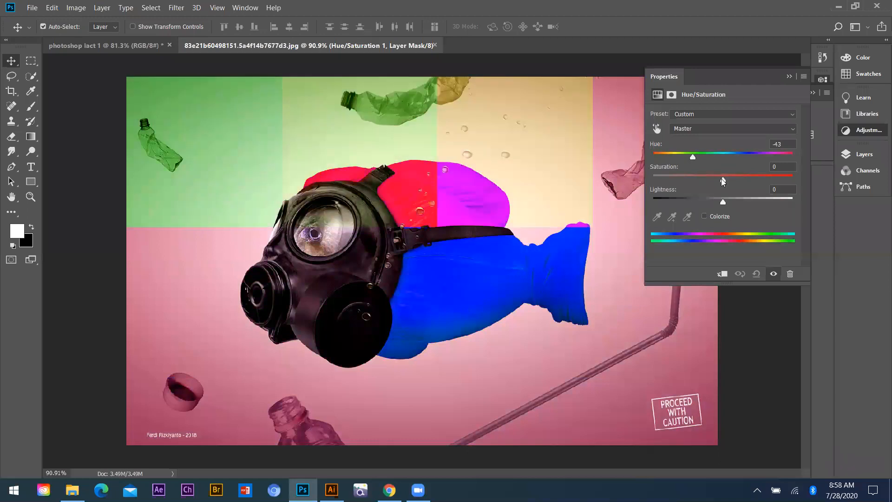
drag(724, 181, 662, 178)
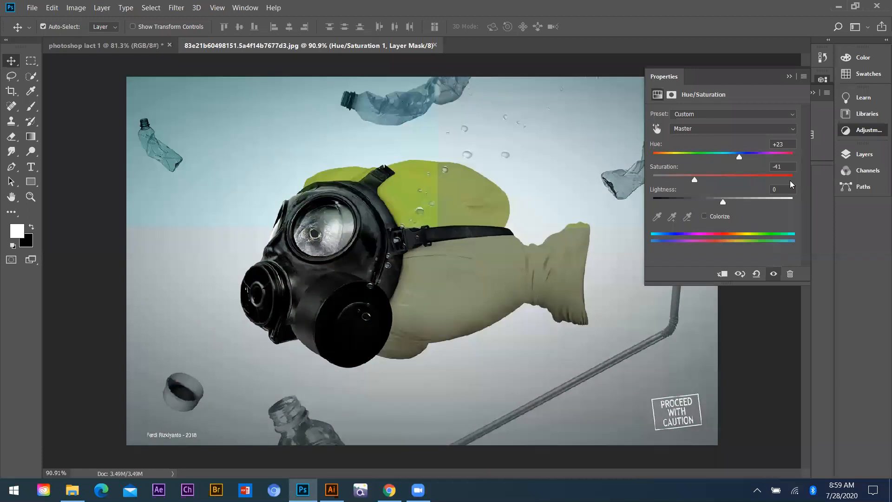
click(720, 179)
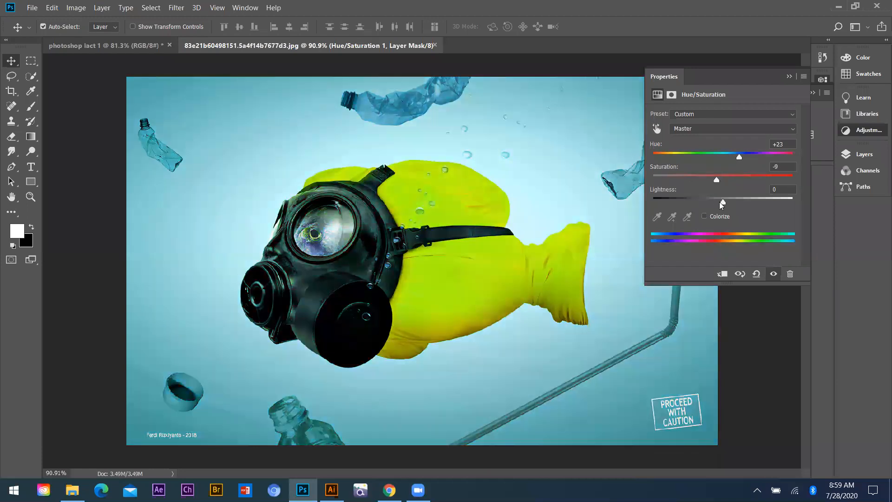
click(746, 201)
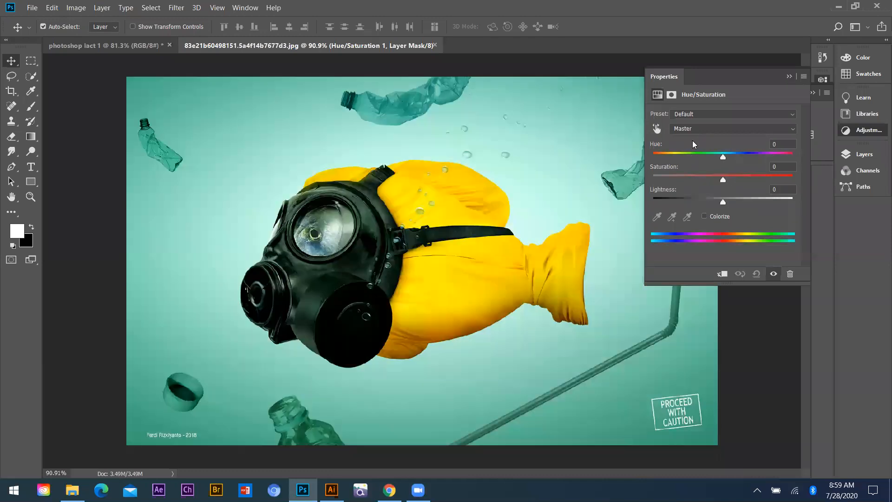
Step: Add a Color Balance adjustment layer with Midtones set to Cyan–Red +11, Magenta–Green -10 and Yellow–Blue +7
key(Delete)
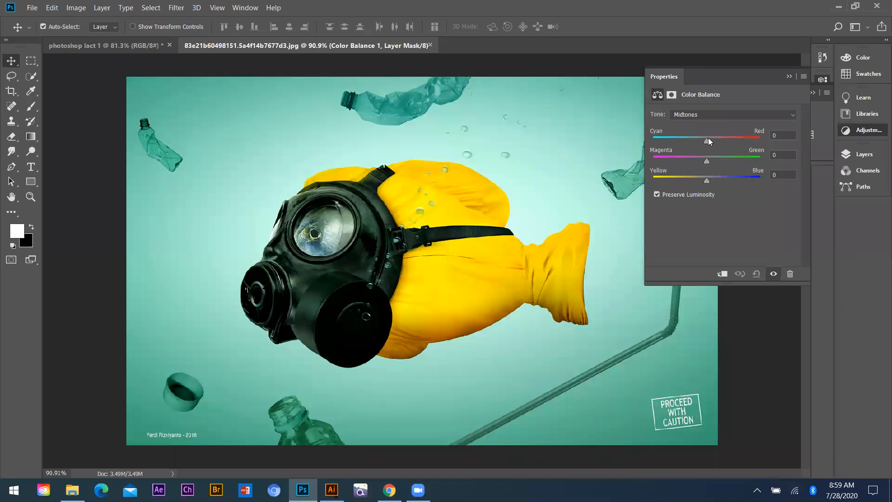
drag(702, 141, 701, 163)
drag(708, 180, 670, 180)
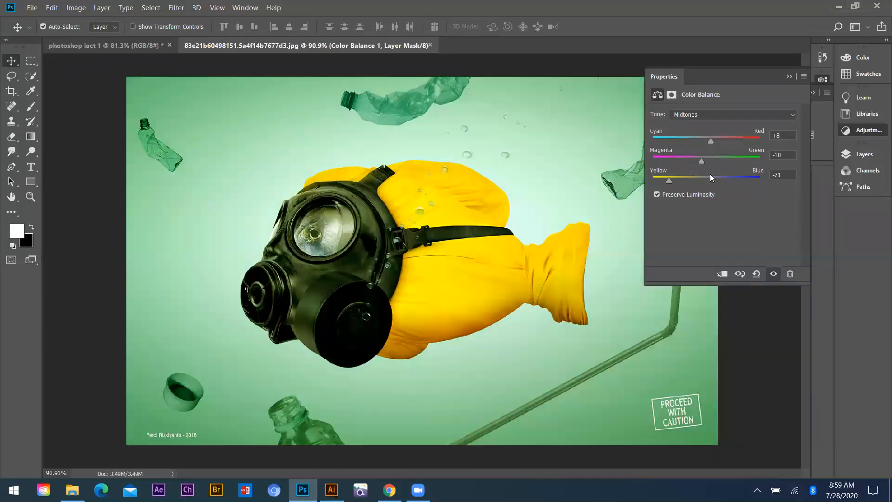
drag(679, 140, 713, 139)
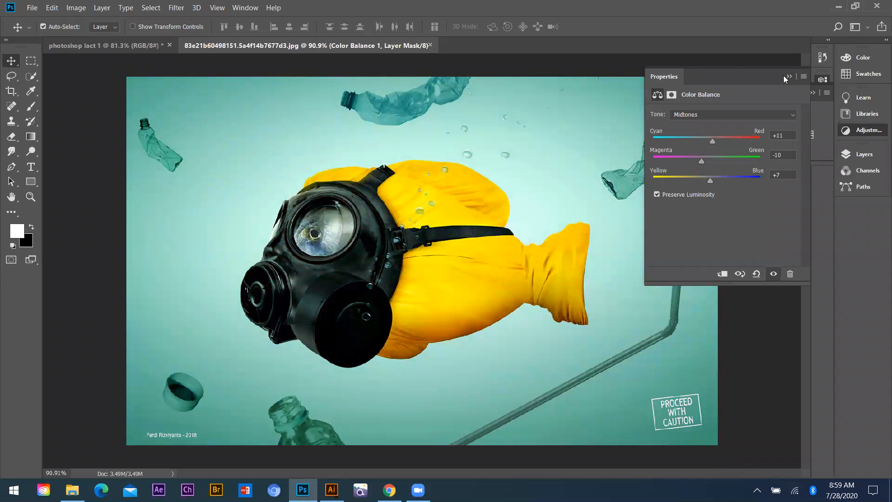
click(496, 232)
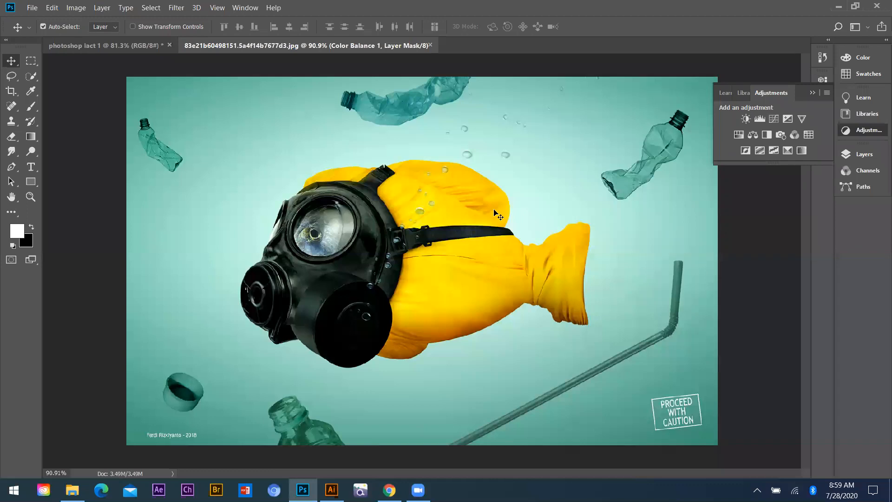
Step: Review the stack of adjustment layers and toggle the visibility of the image layer, Layer 0
click(860, 153)
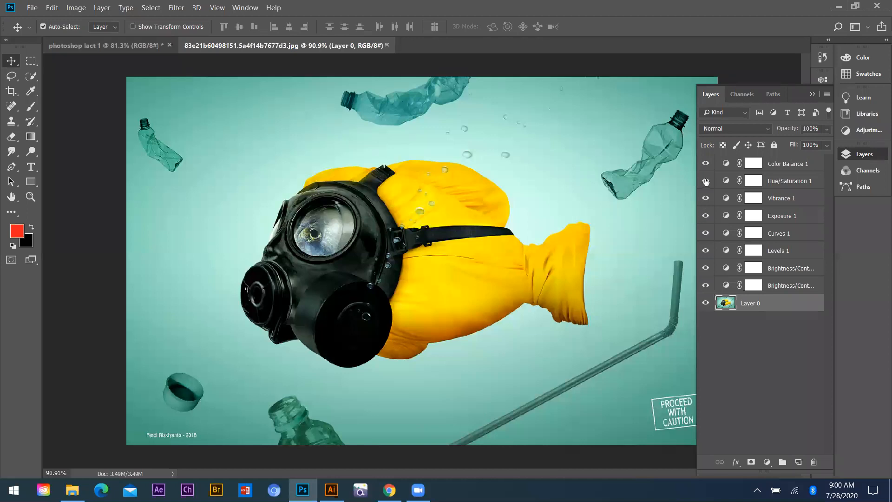
click(706, 304)
click(706, 303)
key(ctrl+z)
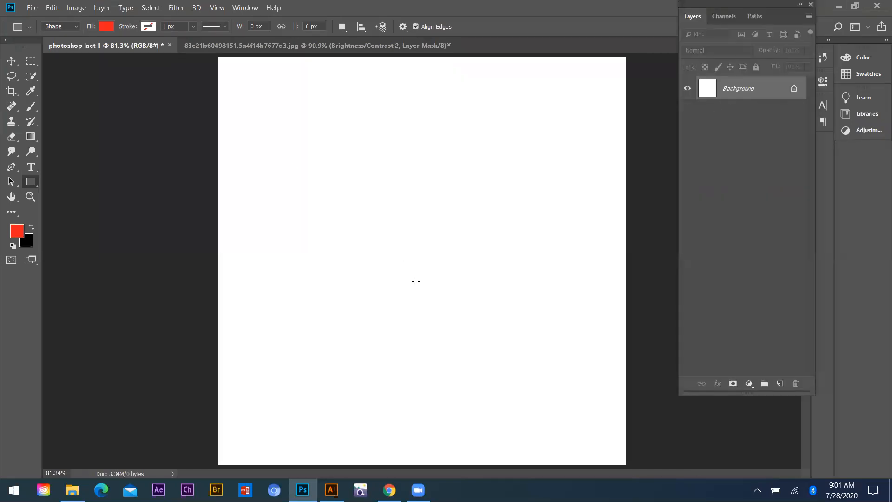
Step: In the blank document, draw a red rectangle about 3.43 by 2.47 in and place a duplicate overlapping its lower-right corner
drag(279, 159, 410, 252)
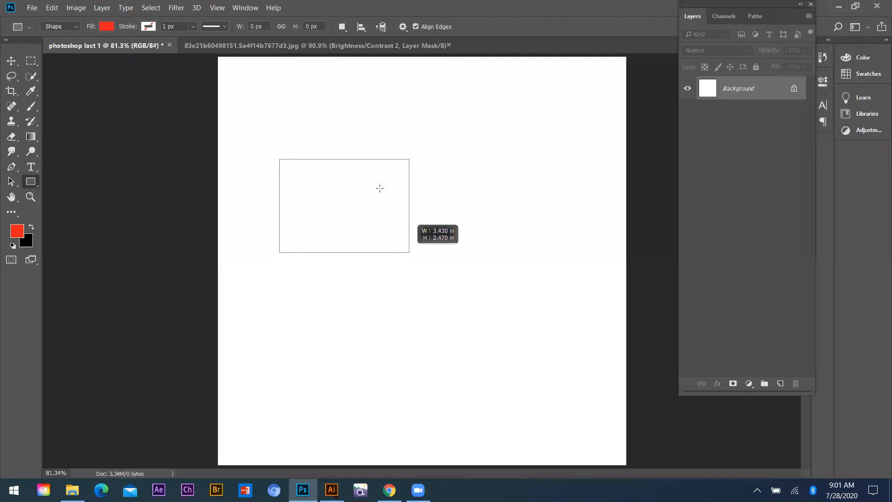
key(v)
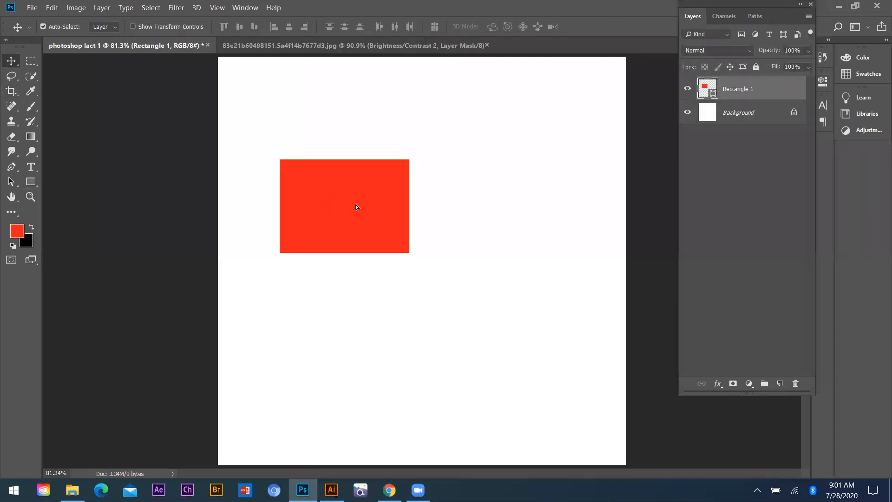
drag(356, 204, 427, 202)
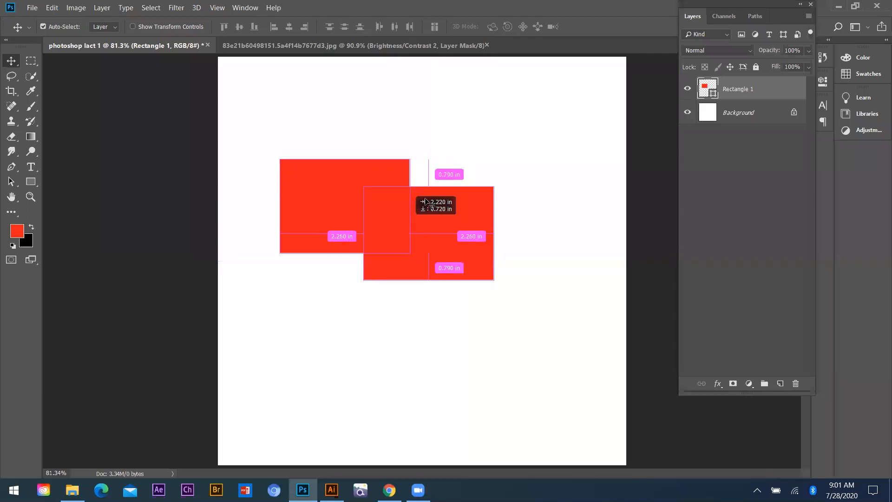
key(Escape)
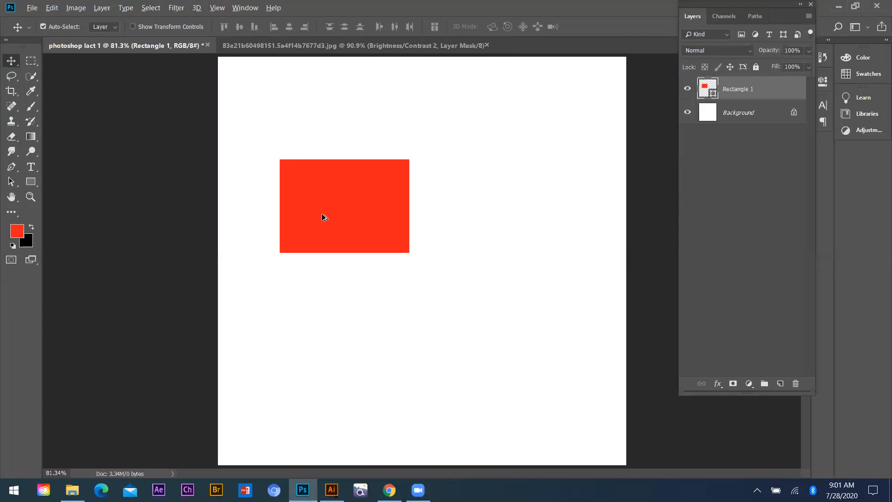
drag(322, 214, 338, 225)
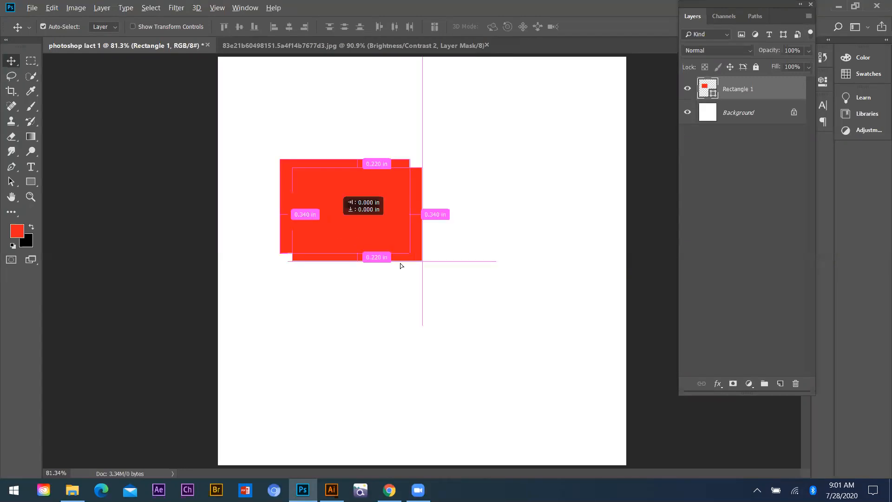
drag(402, 265, 468, 305)
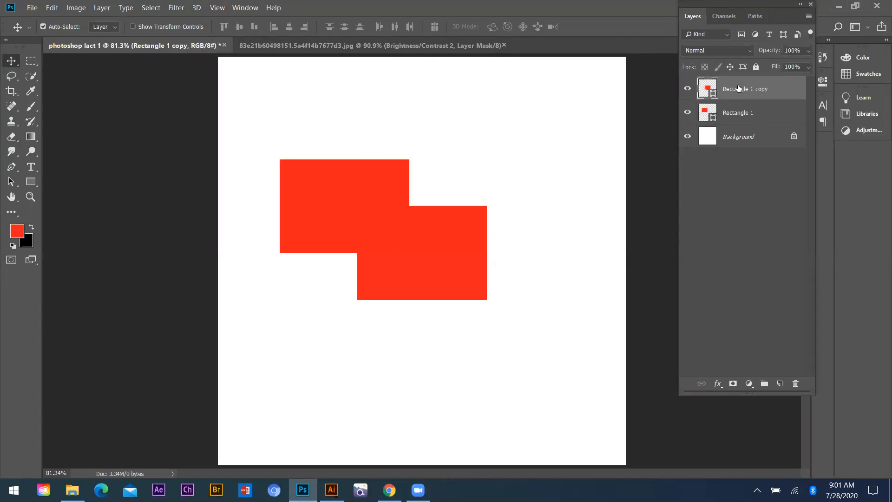
drag(413, 265, 400, 243)
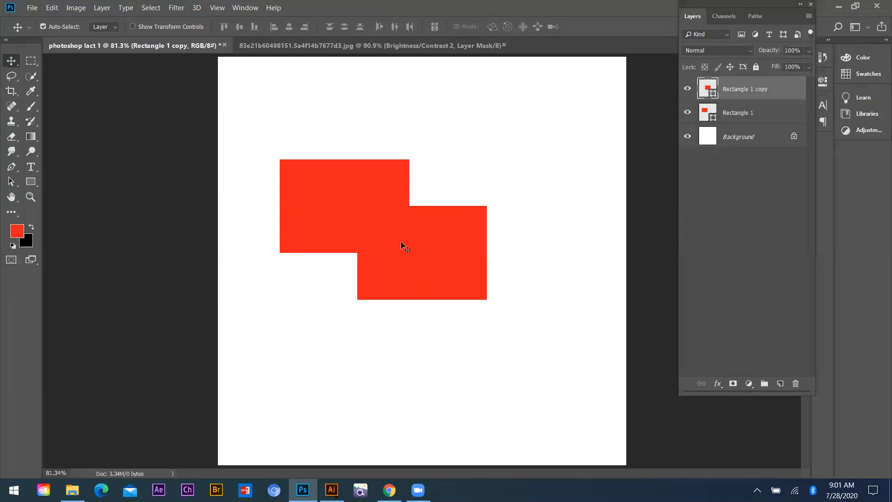
Step: Set the foreground color to orange #e3951a and fill the duplicate rectangle with it
click(18, 235)
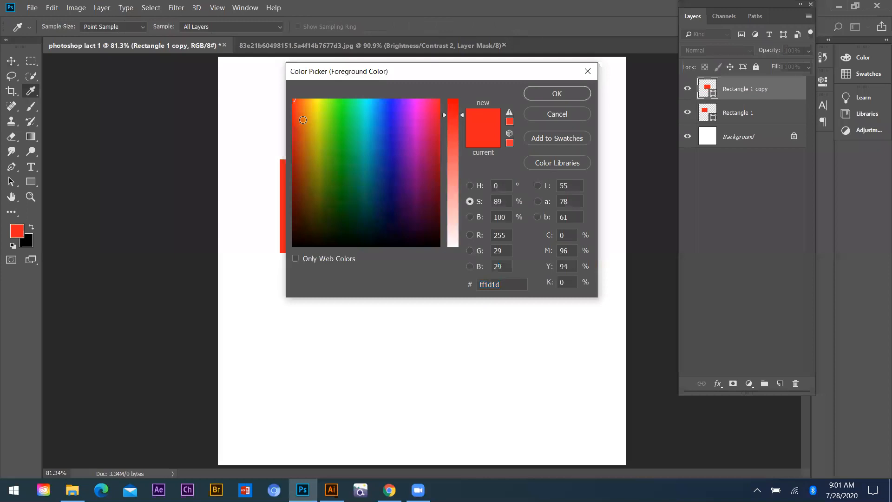
click(318, 139)
drag(319, 138, 308, 115)
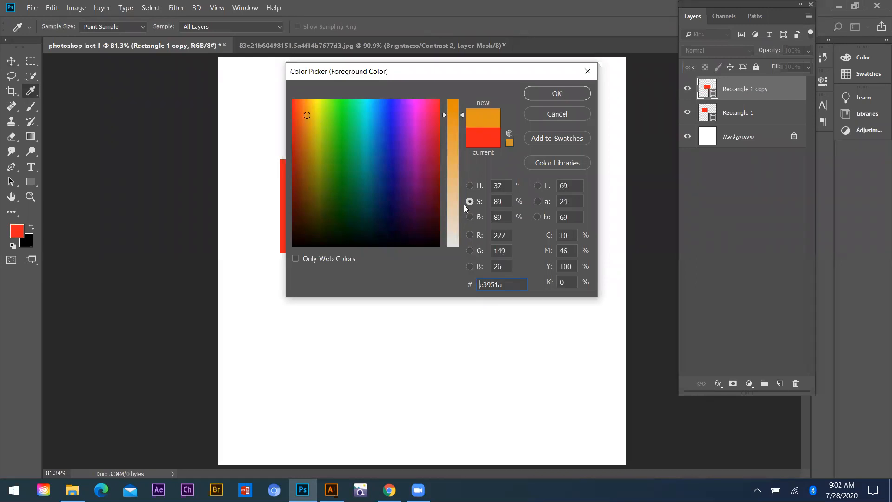
key(Return)
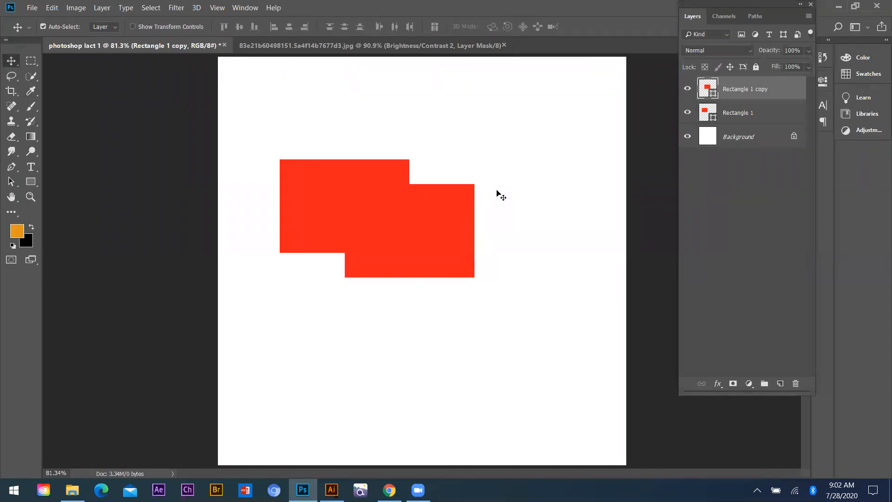
key(alt+BackSpace)
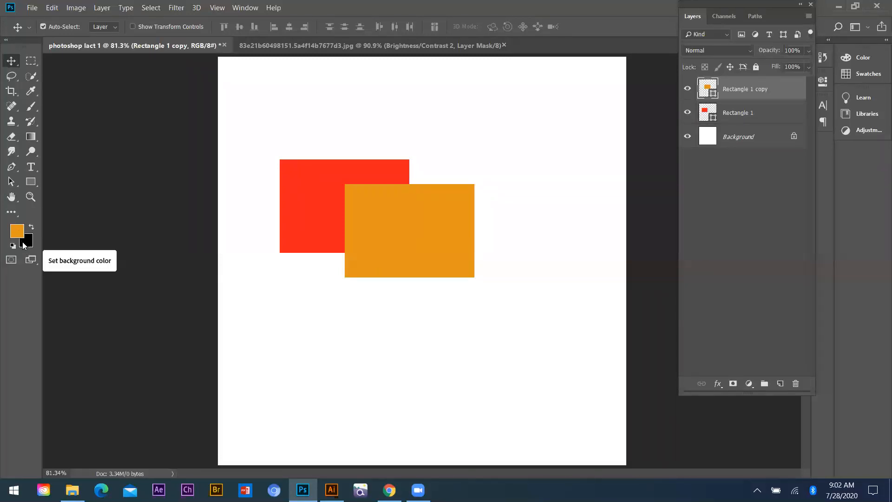
Step: Draw an orange rounded rectangle about 222 by 155 px with a 10 px corner radius below the red rectangle
click(25, 181)
right_click(26, 182)
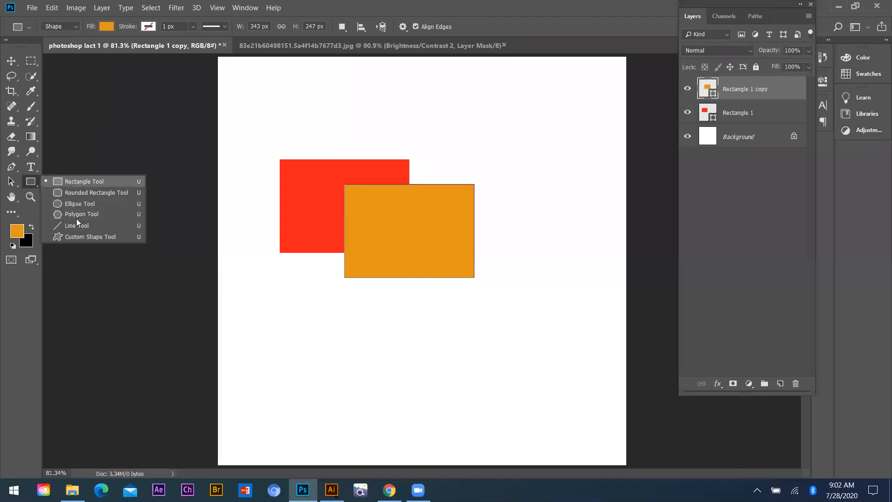
click(71, 193)
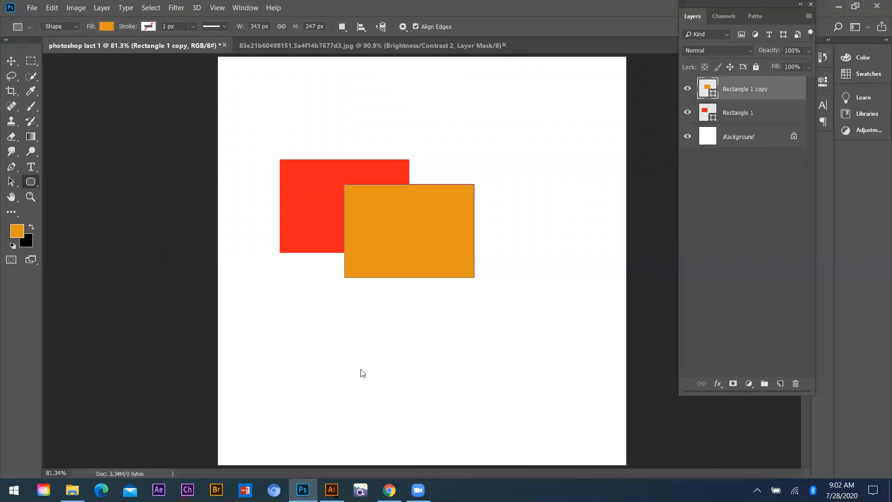
drag(363, 370, 328, 344)
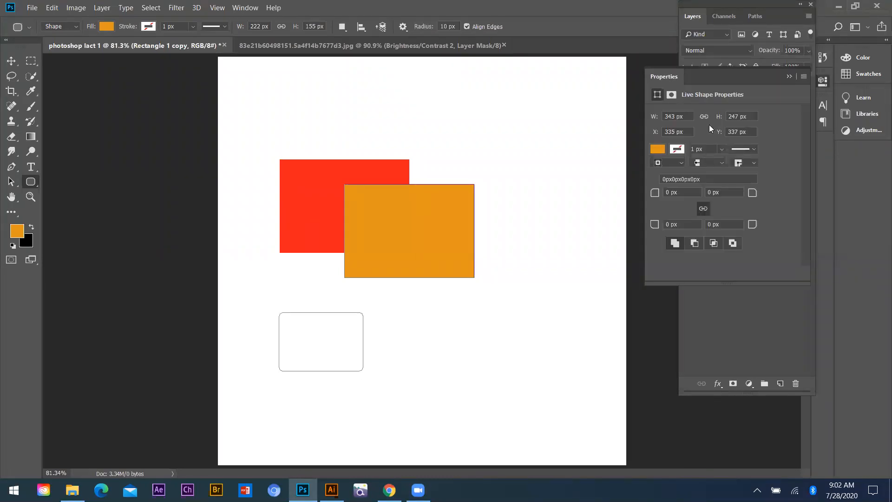
click(789, 76)
Step: Draw an orange circle about 273 px in diameter beside the rounded rectangle
right_click(30, 182)
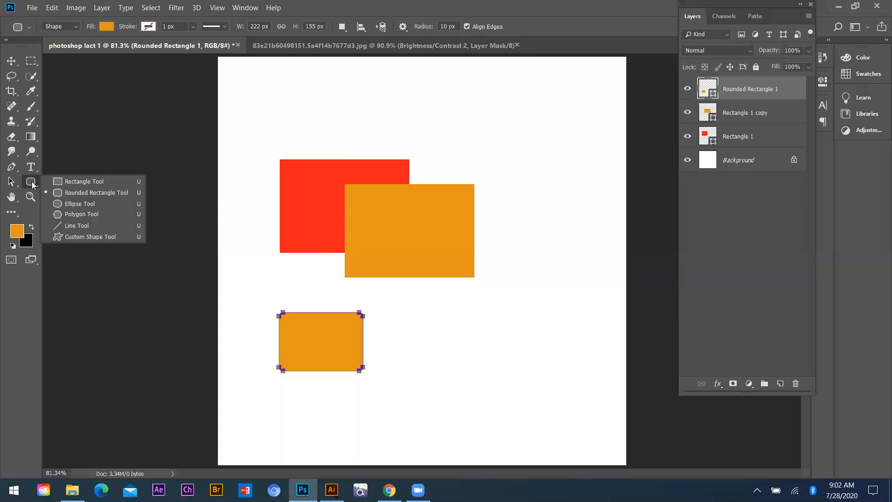
click(69, 204)
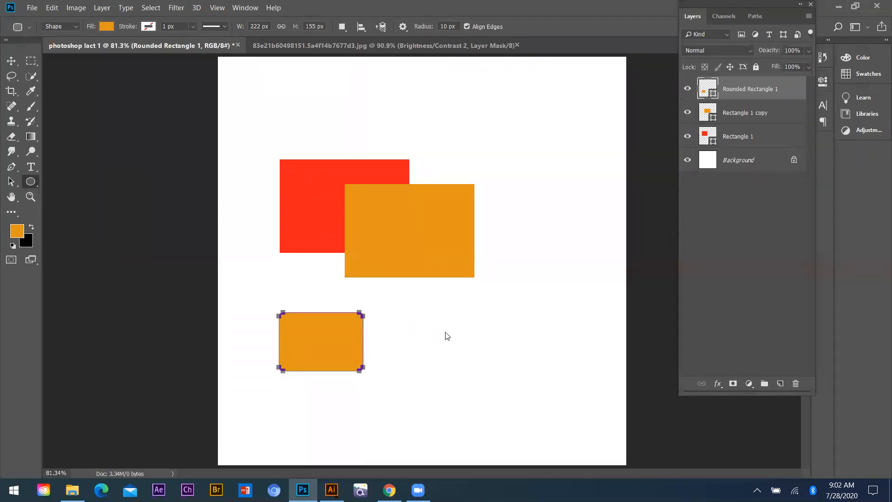
drag(407, 316, 510, 418)
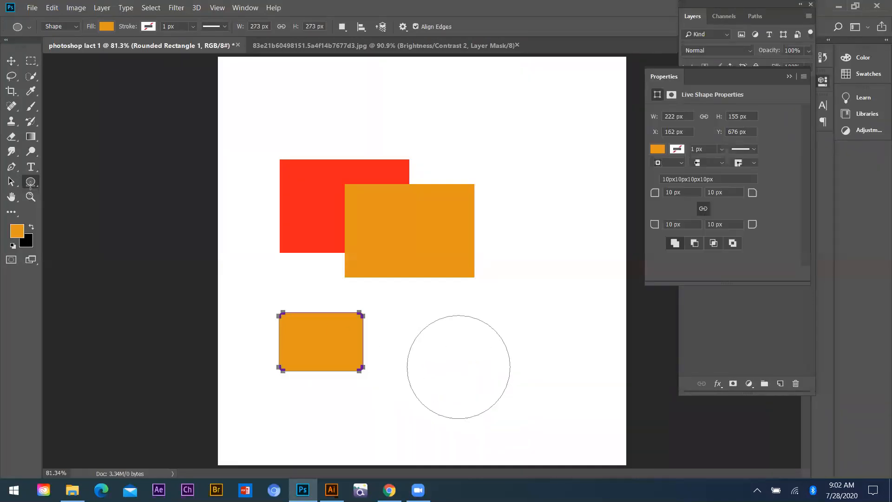
Step: Draw a five-sided polygon about 194 by 201 px near the canvas's upper edge and move it slightly down
drag(30, 185, 76, 214)
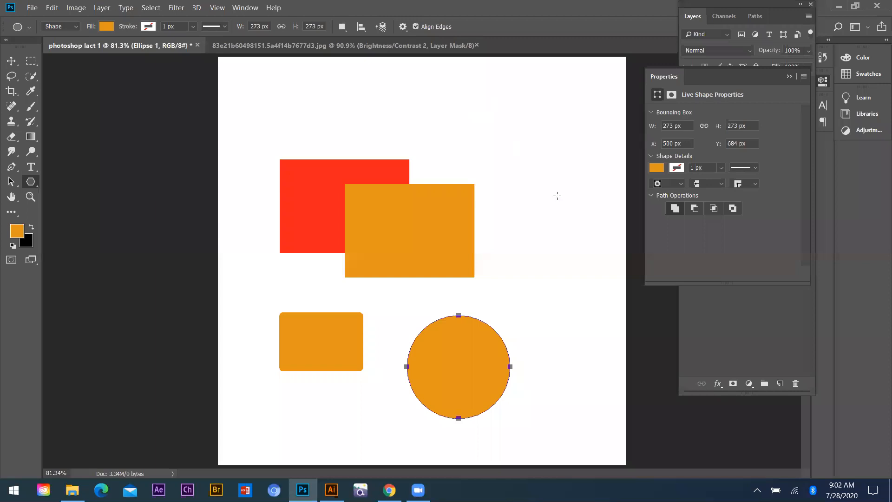
drag(488, 105, 475, 141)
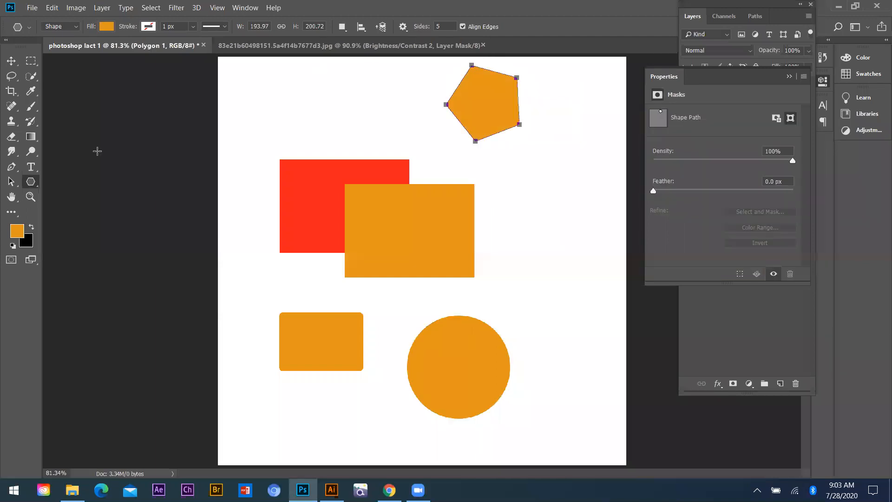
click(12, 60)
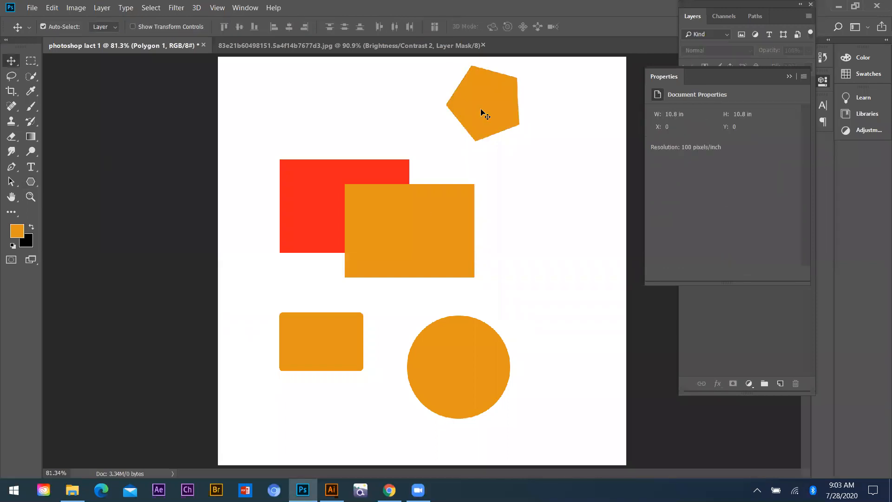
drag(485, 99, 477, 132)
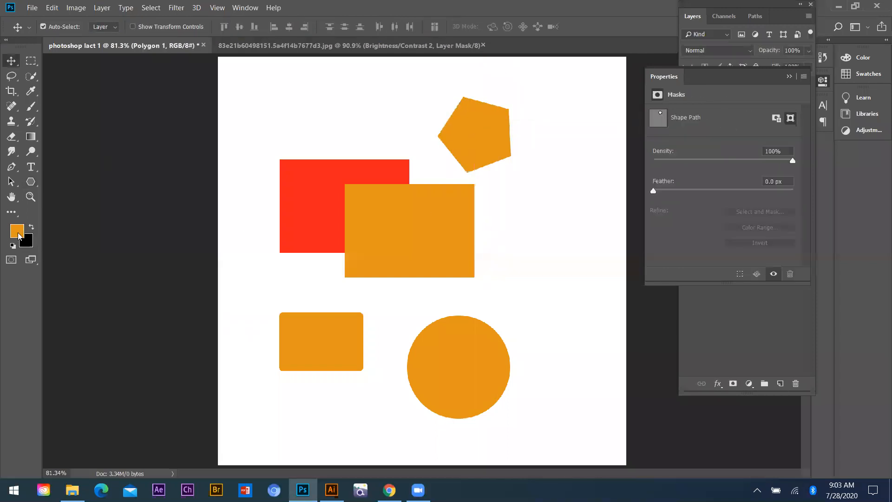
Step: Set the foreground color to dark red #bb1515 and fill the pentagon with it
click(17, 232)
click(440, 138)
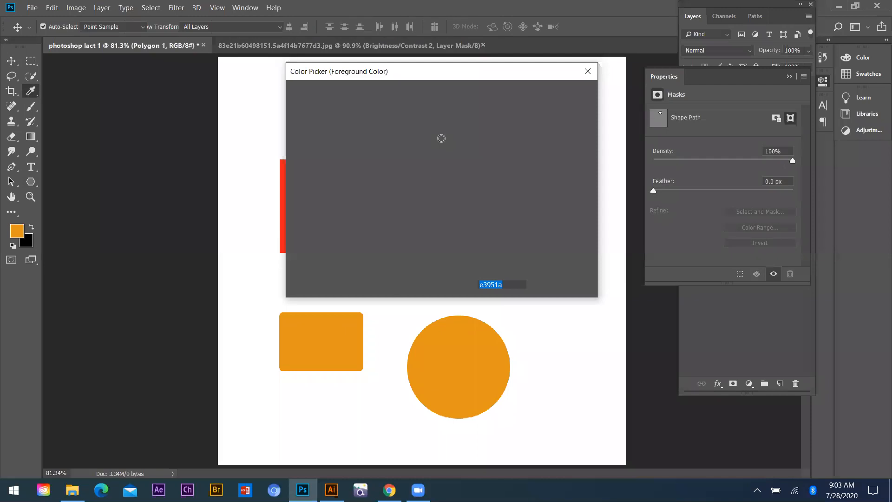
click(558, 93)
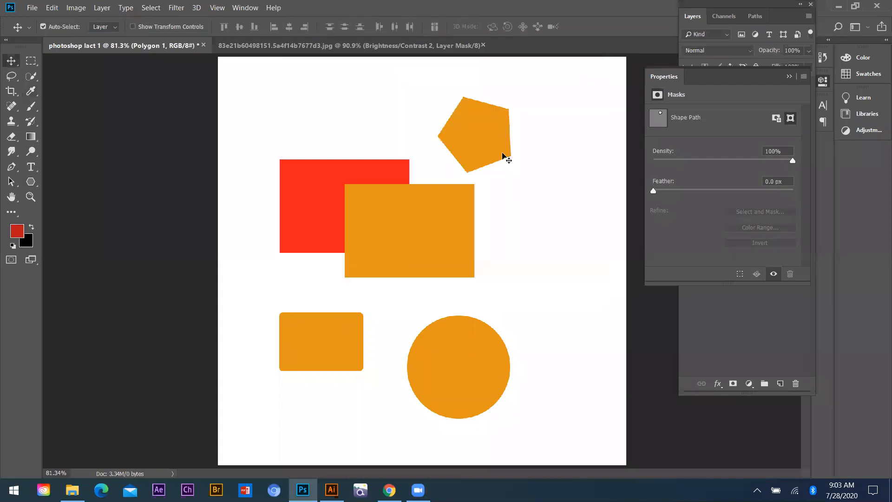
key(alt+BackSpace)
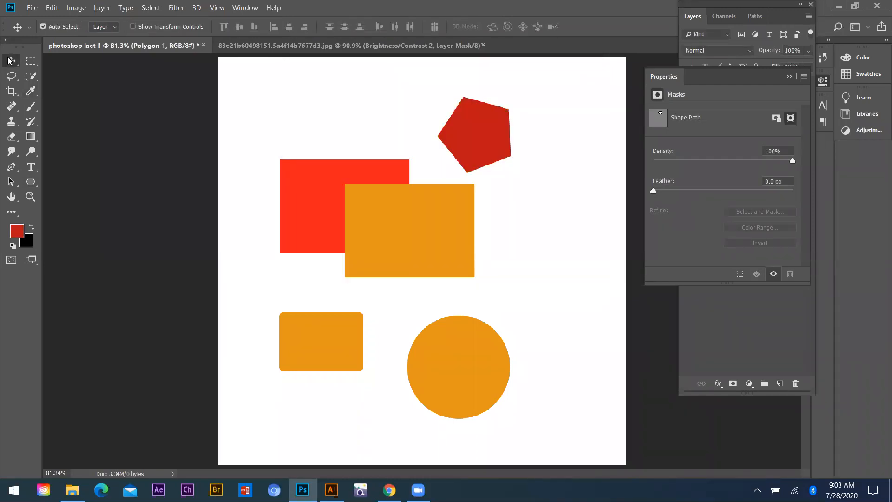
Step: Choose a dark maroon foreground color, move the rounded rectangle slightly up and fill it with that color
click(93, 334)
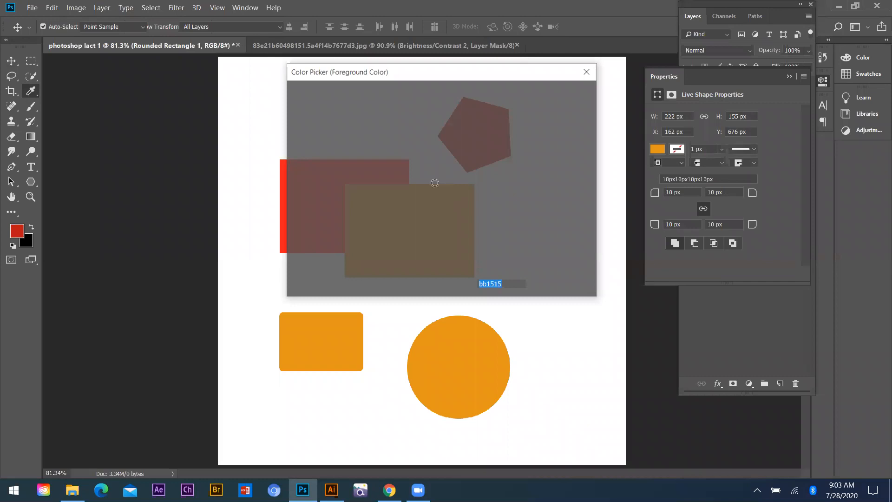
key(Return)
click(11, 62)
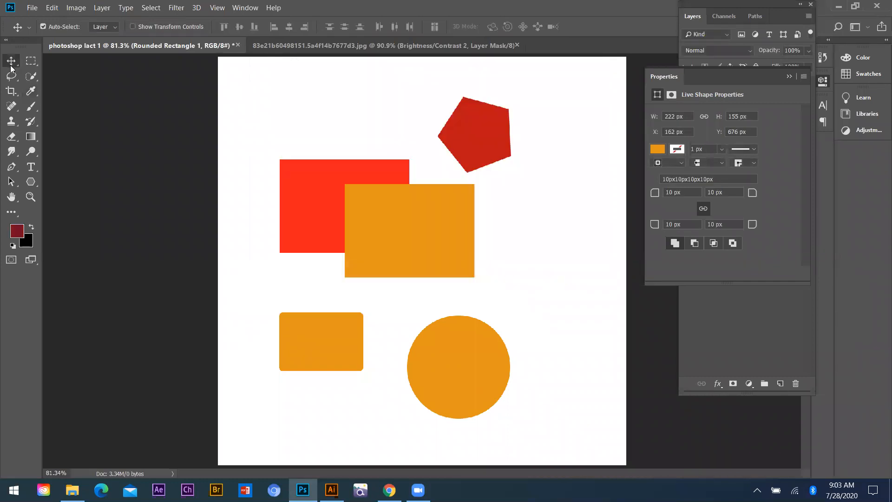
drag(345, 340, 378, 313)
key(alt+BackSpace)
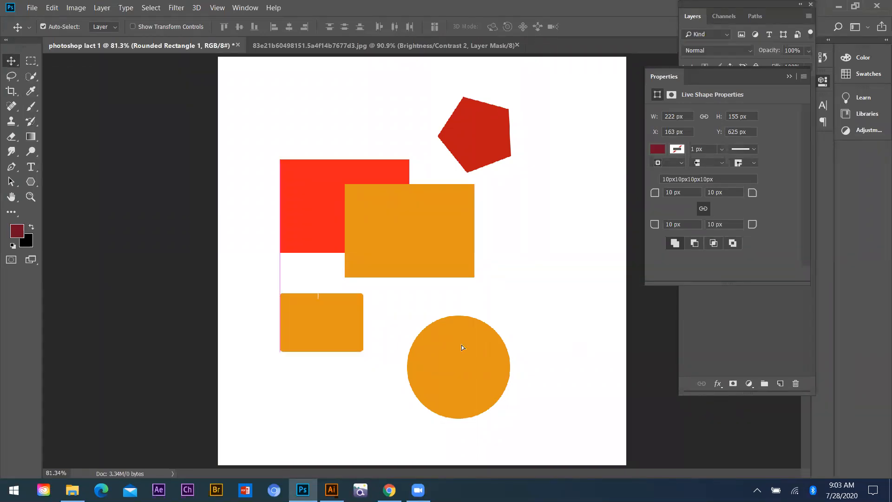
Step: Rearrange the shapes into an overlapping cluster and move them all together lower on the canvas
drag(467, 202, 508, 184)
drag(447, 360, 429, 267)
drag(307, 79, 596, 323)
drag(486, 134, 500, 211)
click(792, 76)
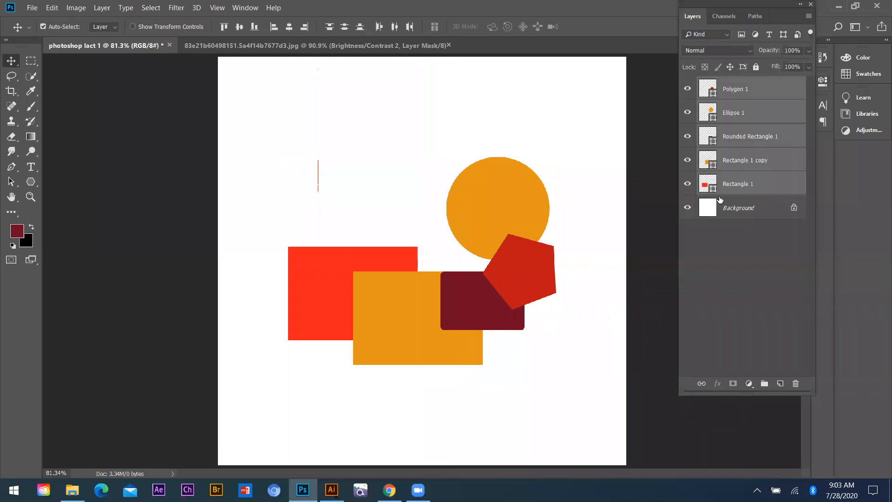
click(531, 381)
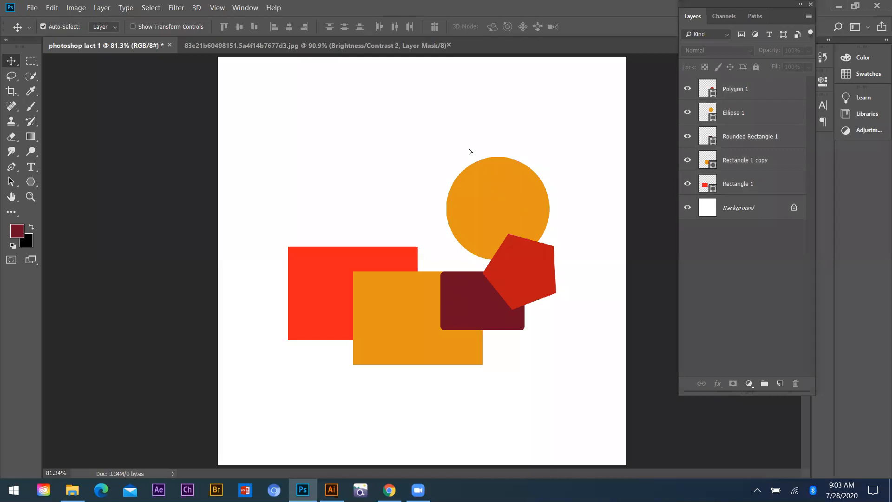
drag(526, 220, 552, 182)
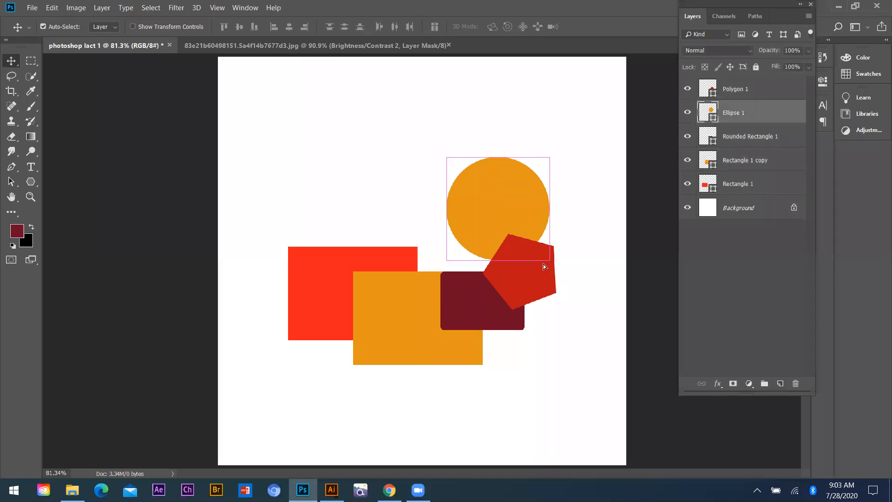
drag(508, 291, 374, 214)
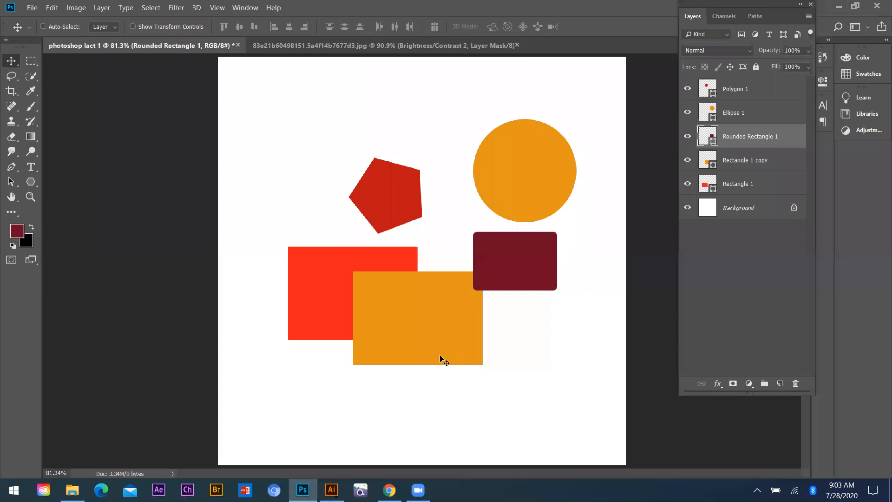
key(ctrl)
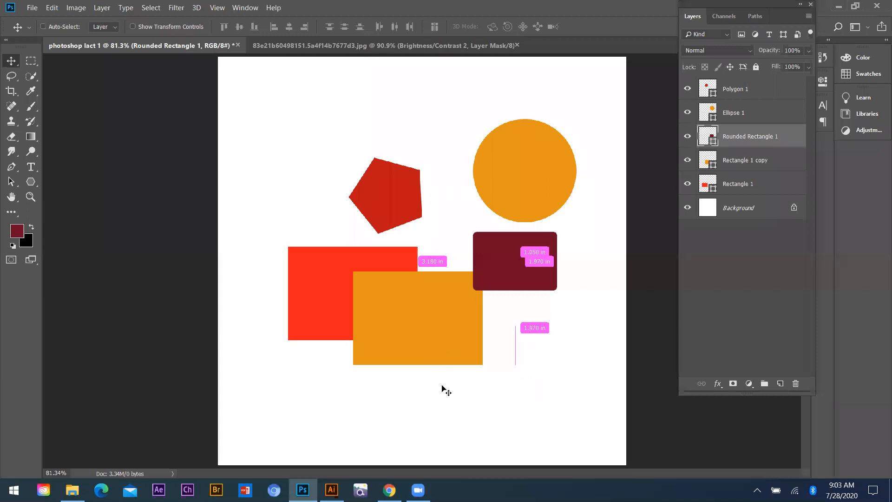
key(ctrl+z)
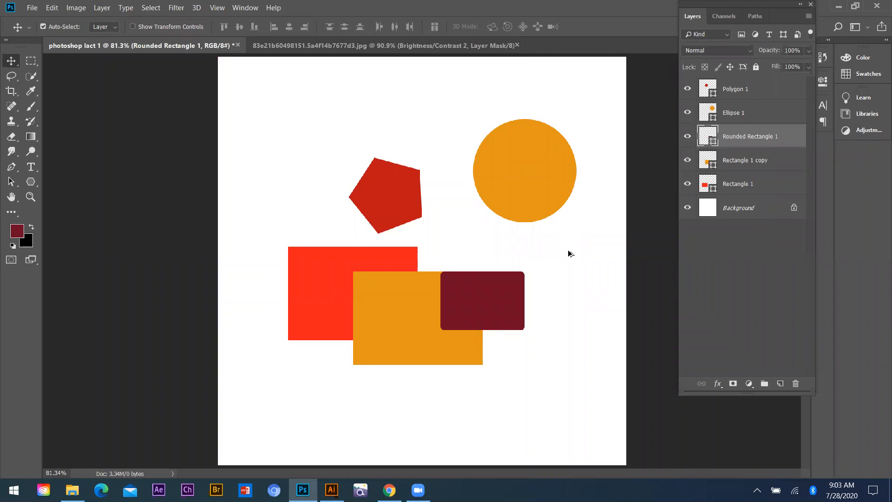
key(ctrl+z)
key(ctrl+z)
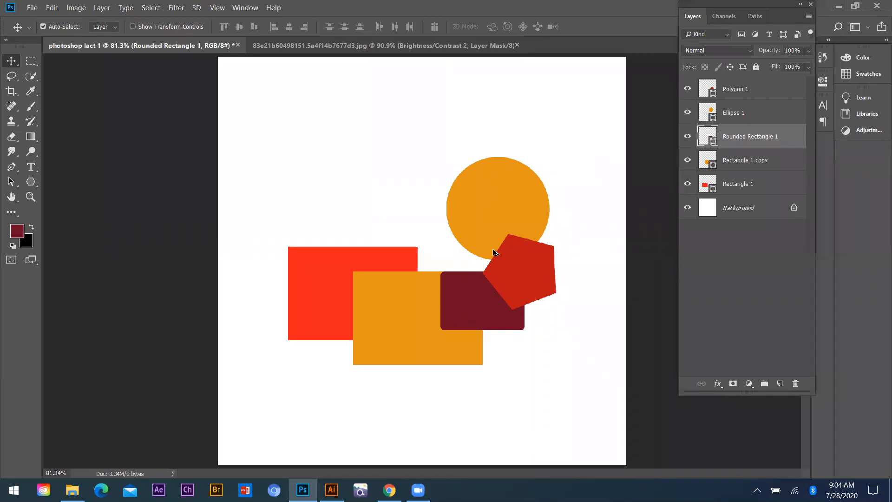
scroll(494, 252, up, 2)
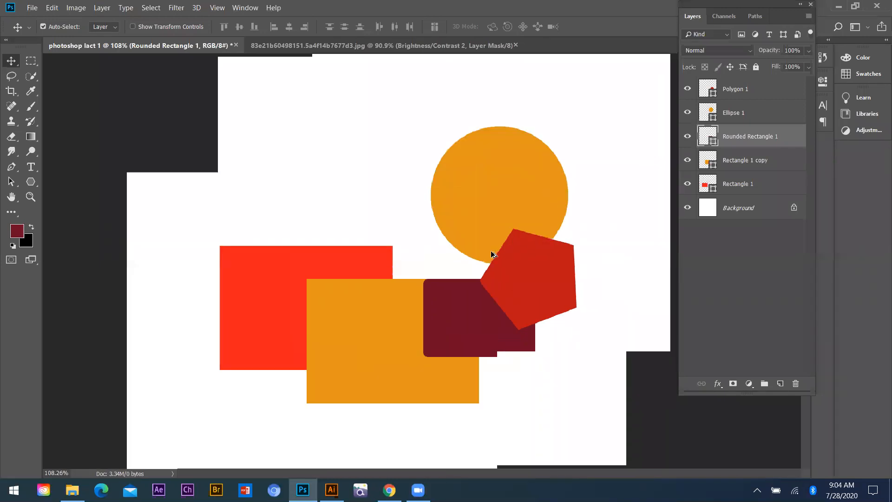
scroll(492, 254, up, 3)
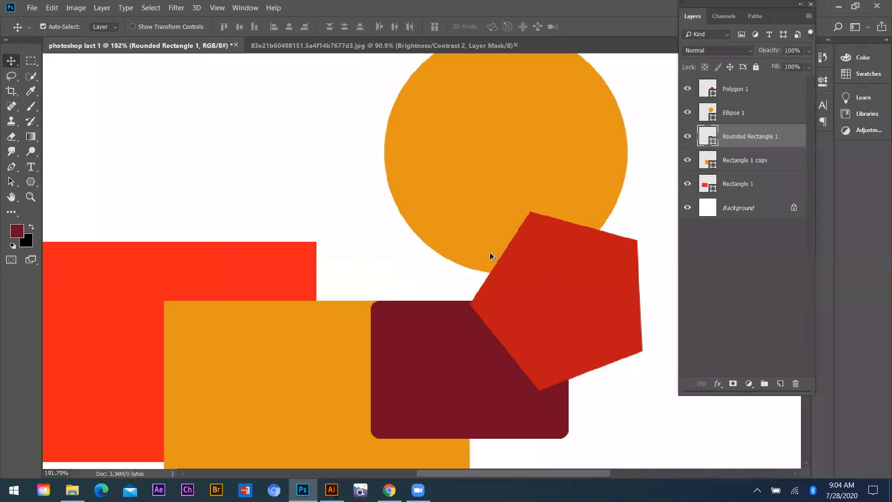
scroll(239, 160, down, 5)
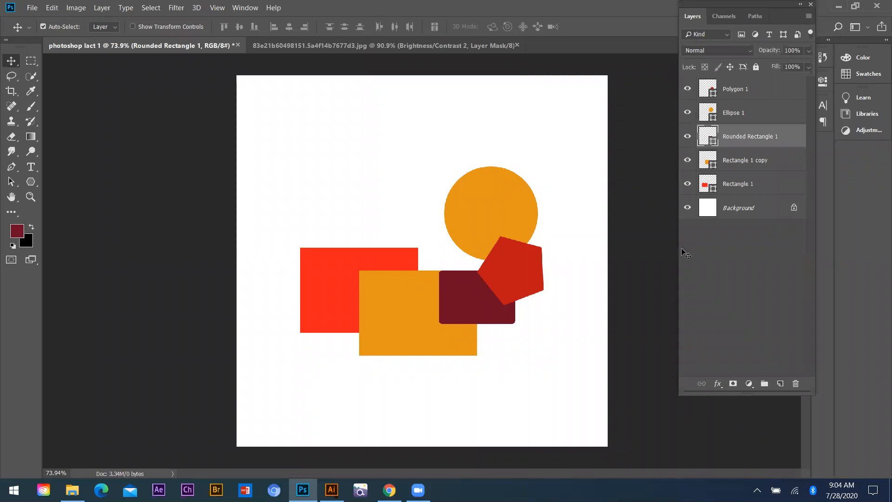
Step: Move the pentagon slightly down and left and the circle behind it so that they overlap
drag(525, 206, 528, 164)
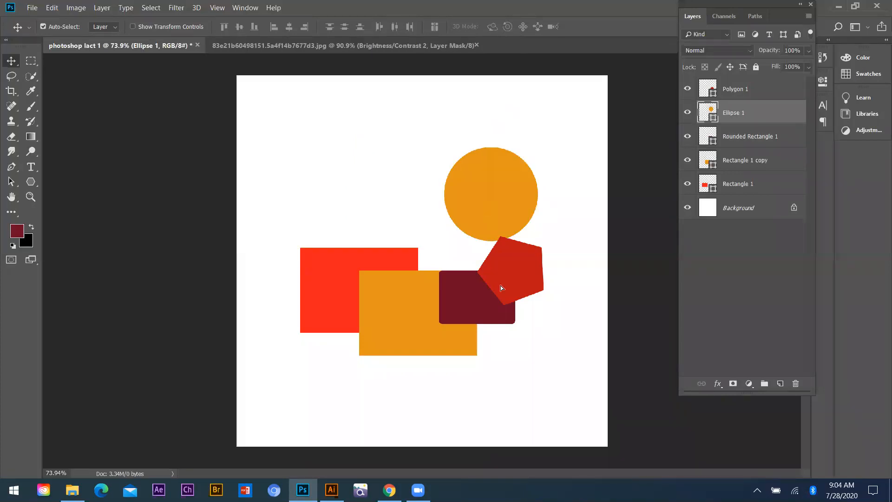
drag(499, 273, 486, 293)
drag(497, 192, 512, 241)
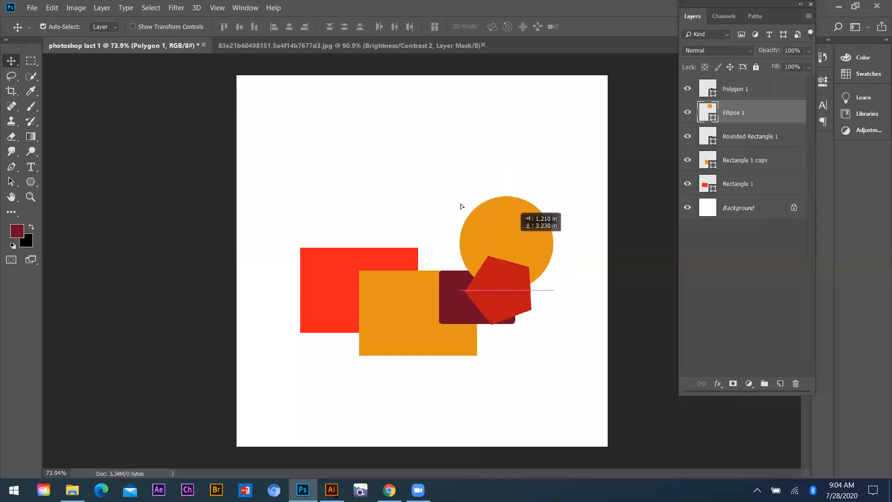
Step: Turn off Auto-Select and move the circle up and left to just above the pentagon
click(43, 26)
mouse_move(492, 281)
mouse_down()
mouse_move(507, 193)
mouse_move(508, 277)
mouse_move(484, 268)
mouse_up()
drag(471, 155, 455, 150)
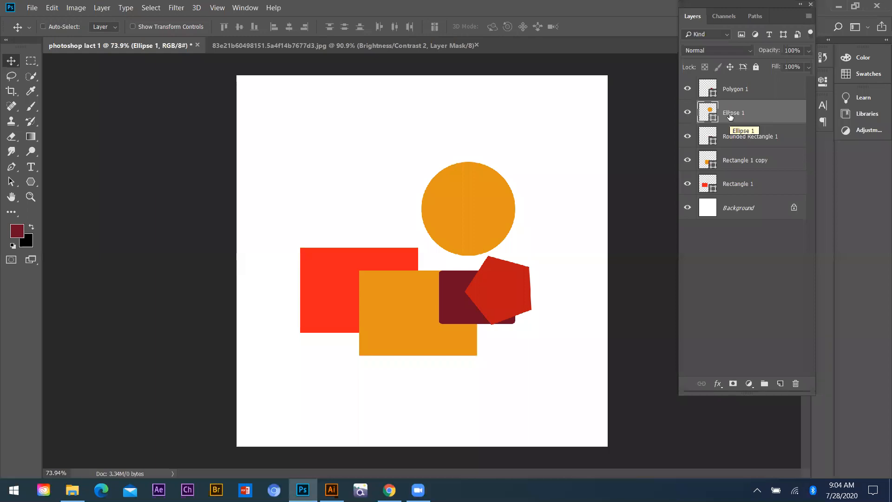
Step: With Auto-Select off, select the orange rectangle directly on the canvas and move it slightly up and left over the red rectangle
click(43, 27)
click(43, 26)
key(ctrl)
key(ctrl)
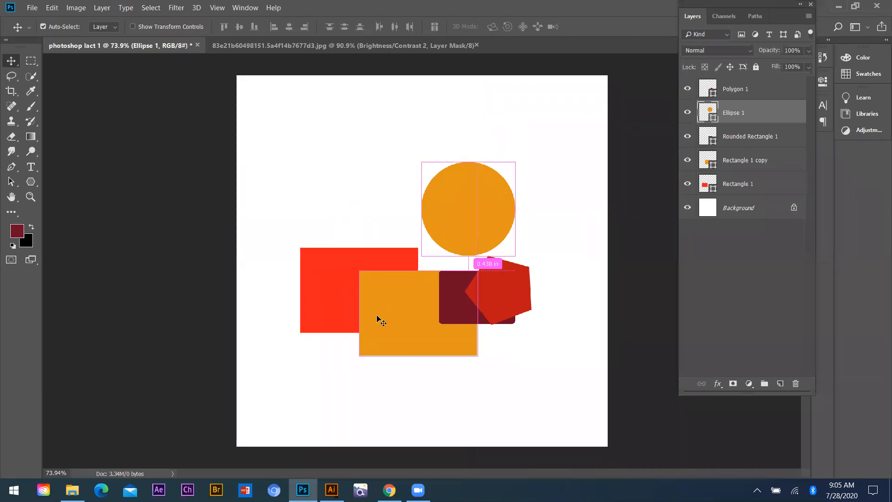
click(372, 297)
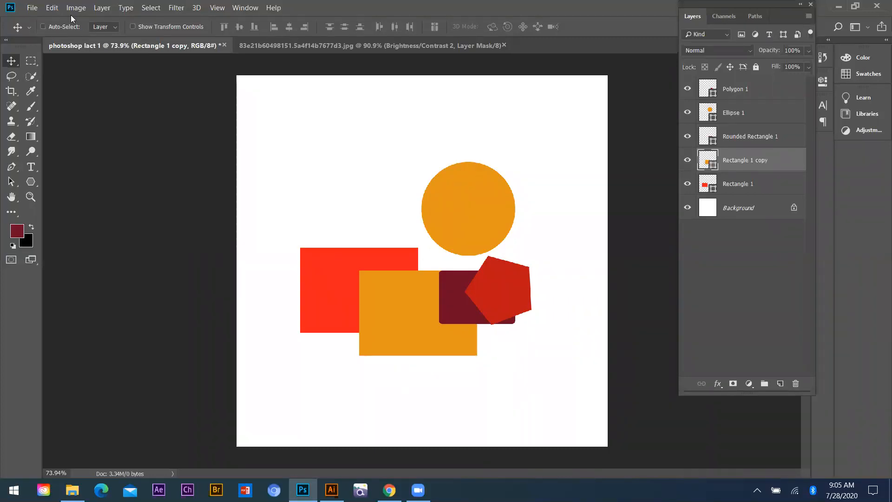
drag(458, 208, 527, 153)
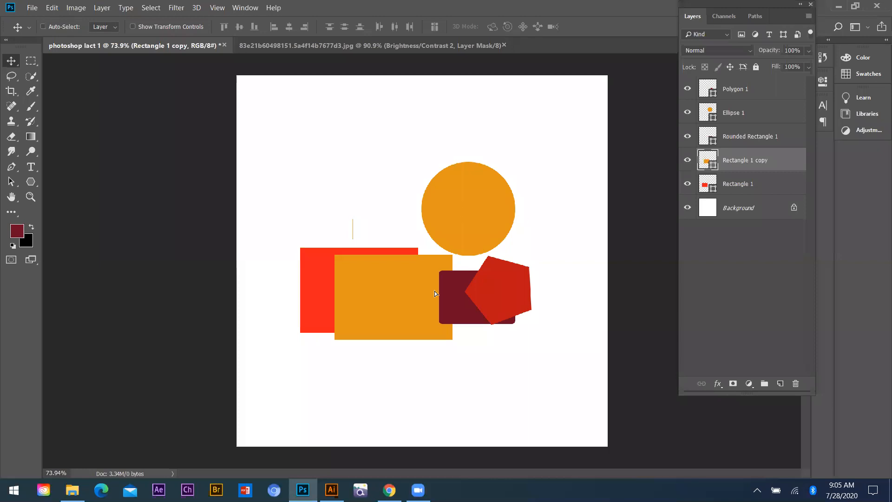
drag(480, 132, 535, 219)
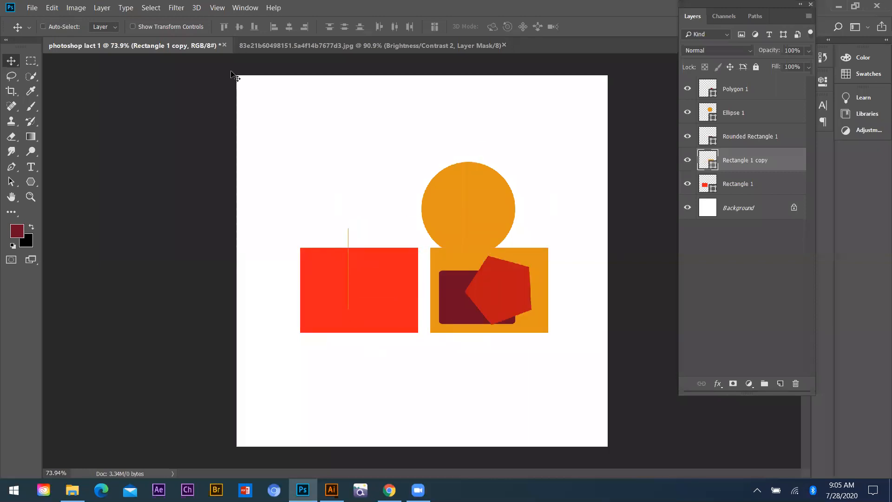
drag(504, 247, 417, 235)
Step: Select the circle directly on the canvas and move it slightly up and left above the orange rectangle
key(ctrl)
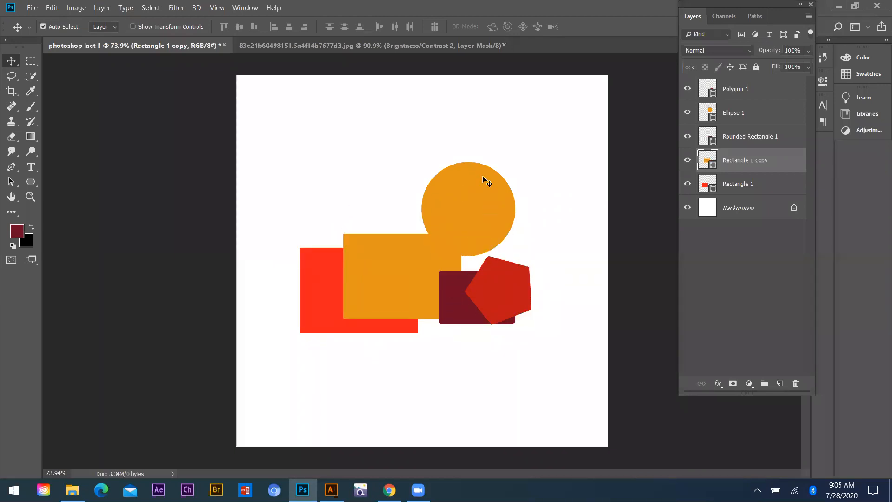
click(492, 178)
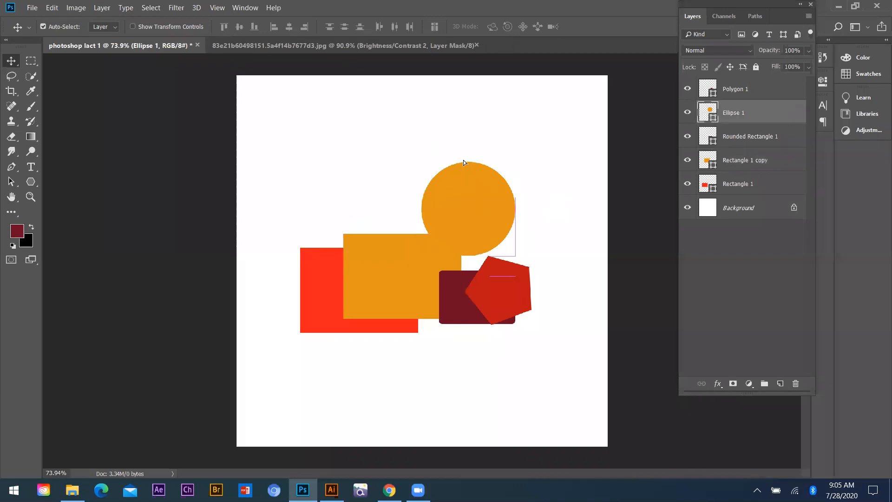
drag(464, 160, 462, 159)
drag(403, 282, 417, 310)
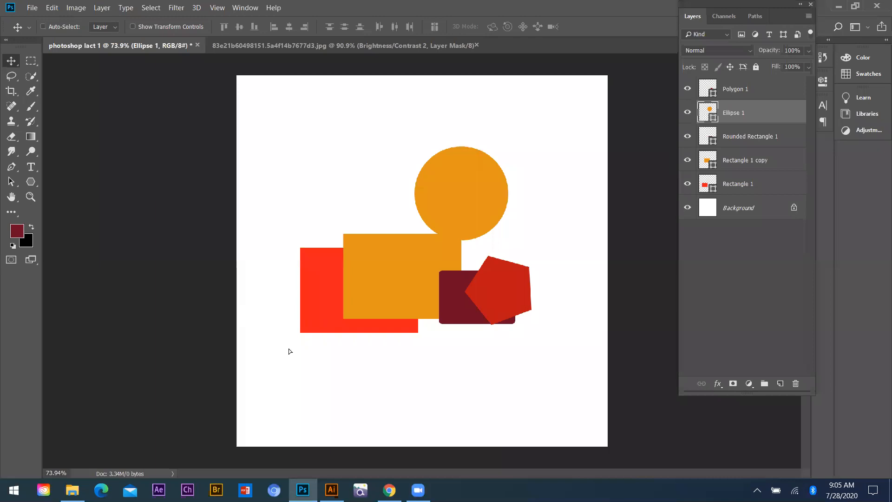
drag(450, 268, 438, 275)
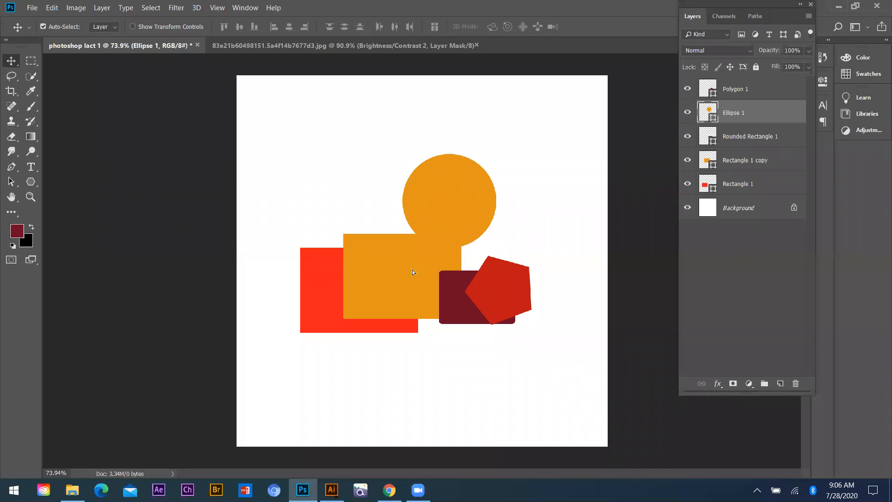
Step: Rearrange the shapes with the circle uppermost, the maroon rectangle beside the orange one and the pentagon overlapping the orange and red rectangles
drag(325, 325, 351, 348)
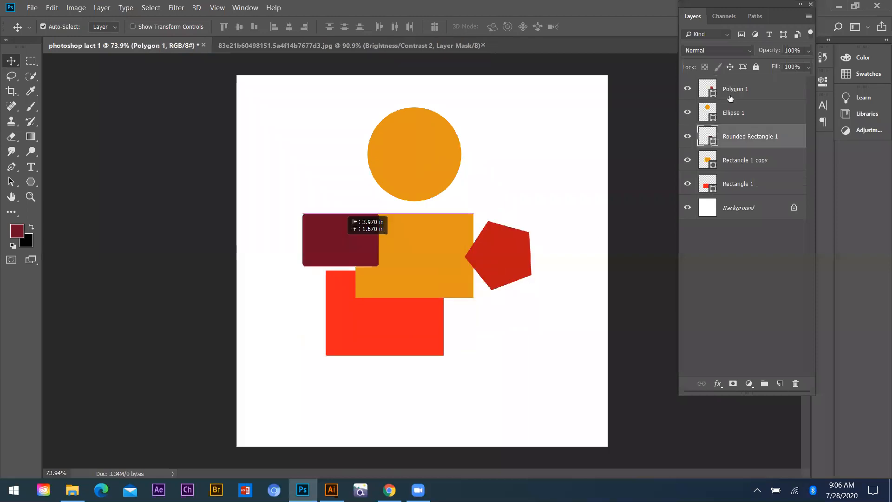
drag(514, 261, 472, 303)
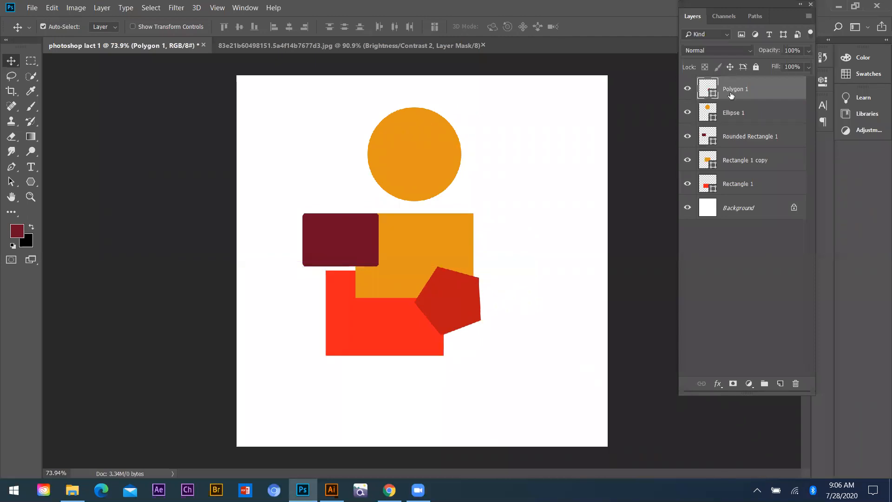
Step: Move the pentagon's layer to directly above the Background, and raise it back to the top of the layer stack
drag(736, 90, 742, 192)
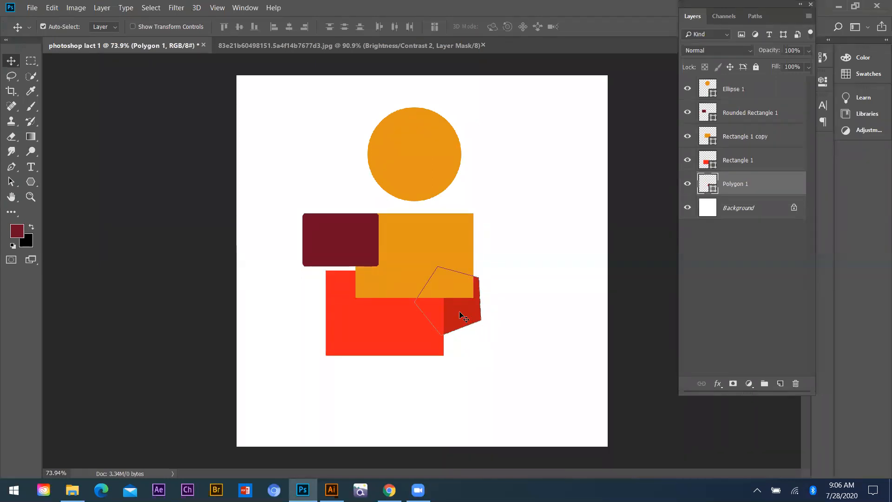
key(ctrl)
key(ctrl+bracketright)
key(ctrl+bracketright)
key(ctrl+bracketright)
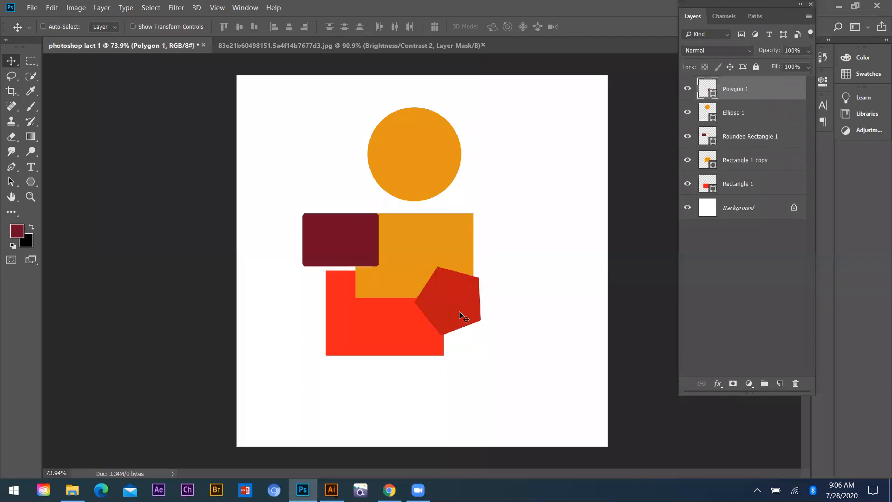
Step: Shift the pentagon's layer down and up through the stack, leaving it directly above the Background
key(ctrl+bracketleft)
key(ctrl+bracketleft)
key(ctrl+bracketleft)
key(ctrl+bracketright)
key(ctrl+bracketright)
key(ctrl+bracketleft)
key(ctrl+bracketleft)
key(ctrl+bracketleft)
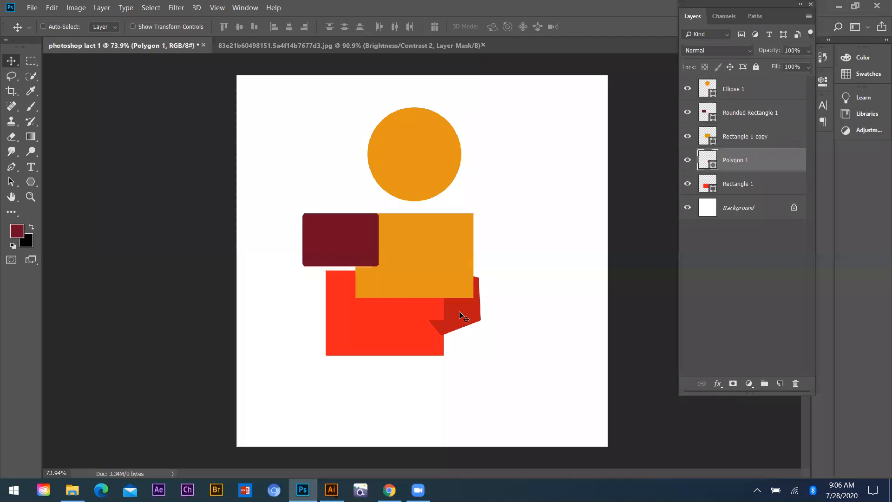
key(ctrl+bracketright)
key(ctrl+bracketleft)
key(ctrl+bracketleft)
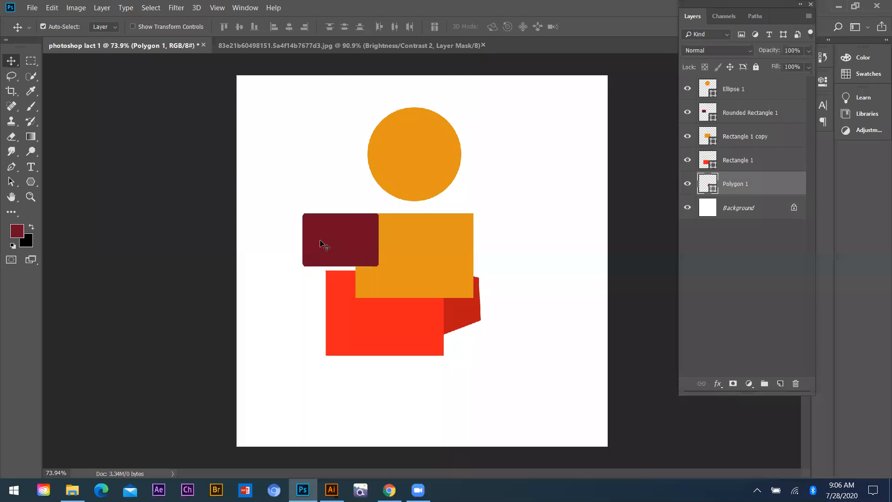
Step: Move the pentagon below the red rectangle and shift the circle, maroon and orange rectangles together up and left, leaving nothing selected
drag(416, 309, 477, 337)
drag(476, 286, 426, 391)
drag(314, 125, 449, 409)
drag(408, 245, 350, 218)
click(527, 168)
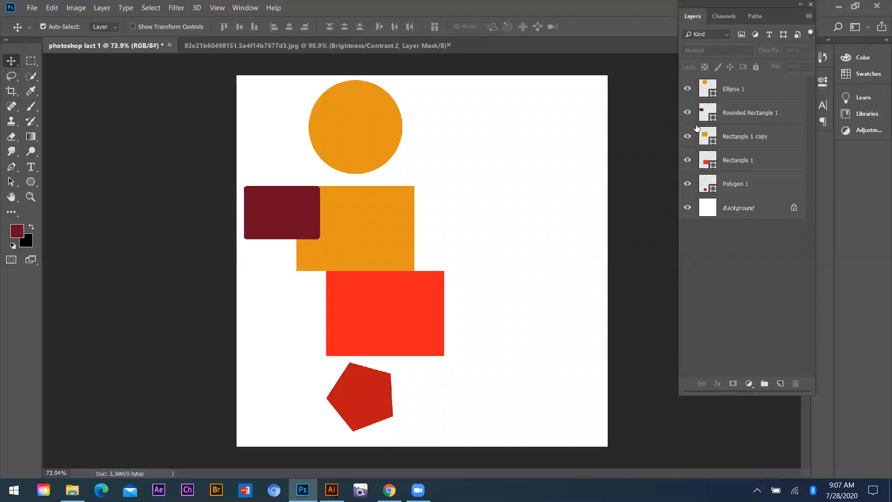
Step: Create a new layer and paint a dark maroon figure 6 beside the shapes with the brush at 100% opacity
click(780, 386)
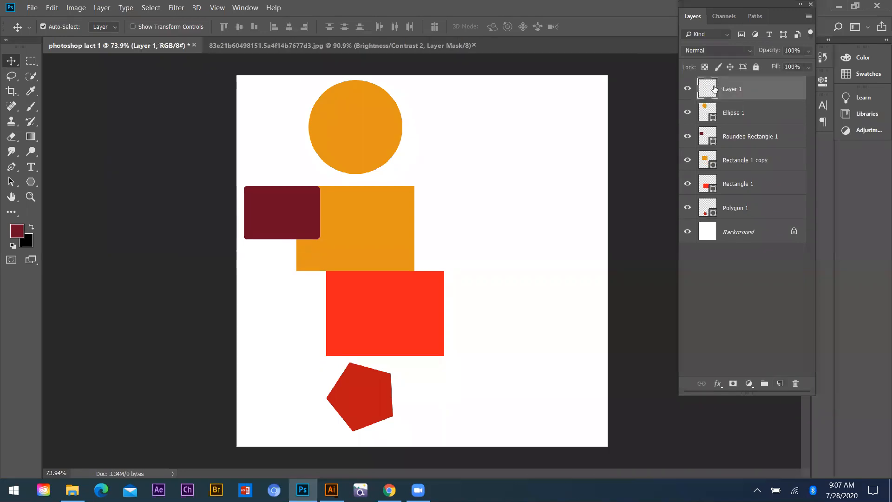
click(30, 106)
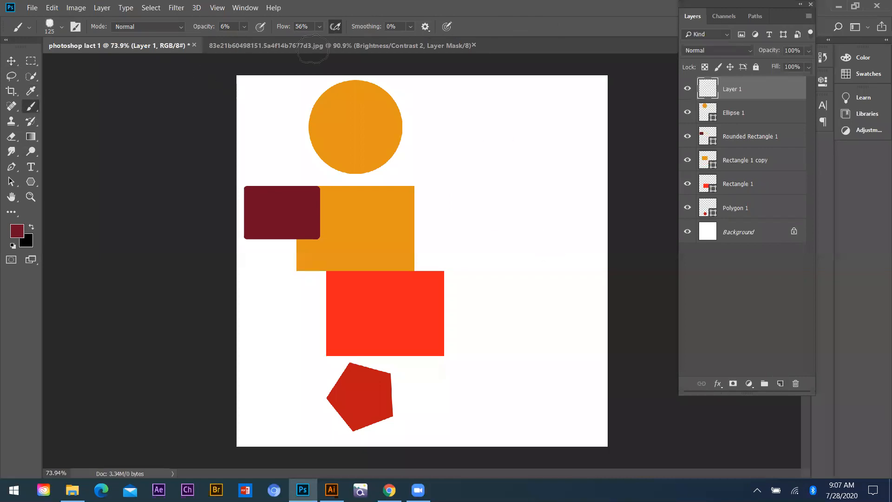
key(0)
drag(570, 144, 483, 232)
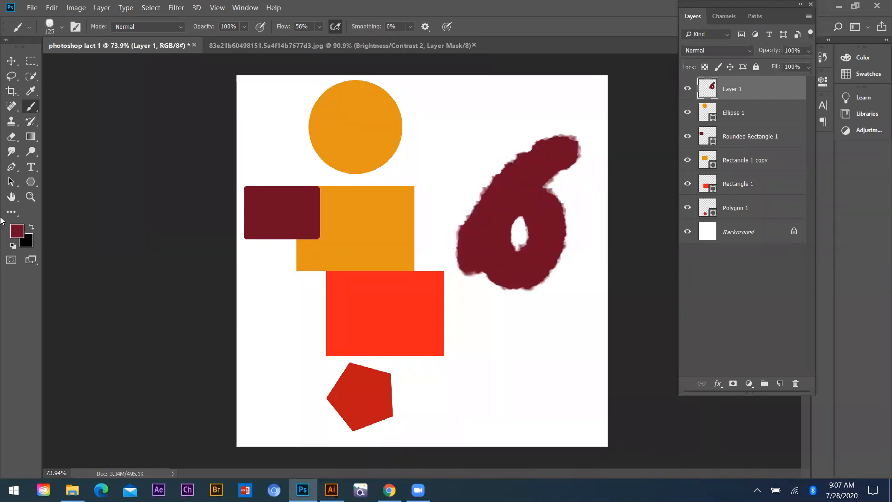
Step: Add another new layer and paint a faint patch beside the circle with the 80 px brush preset
key(ctrl+shift+alt+n)
right_click(31, 106)
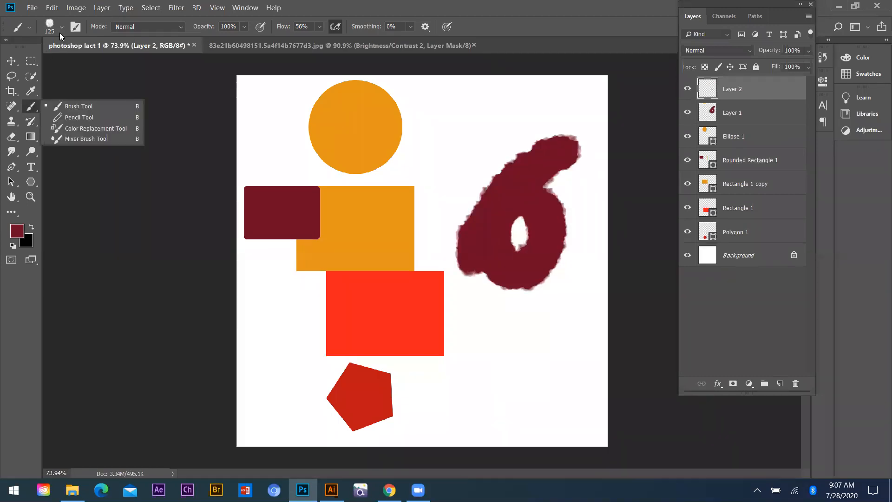
click(61, 27)
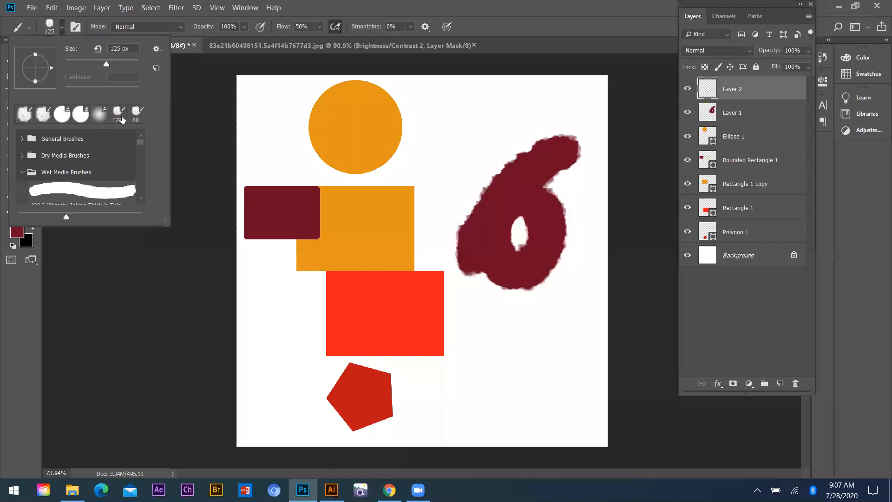
click(134, 114)
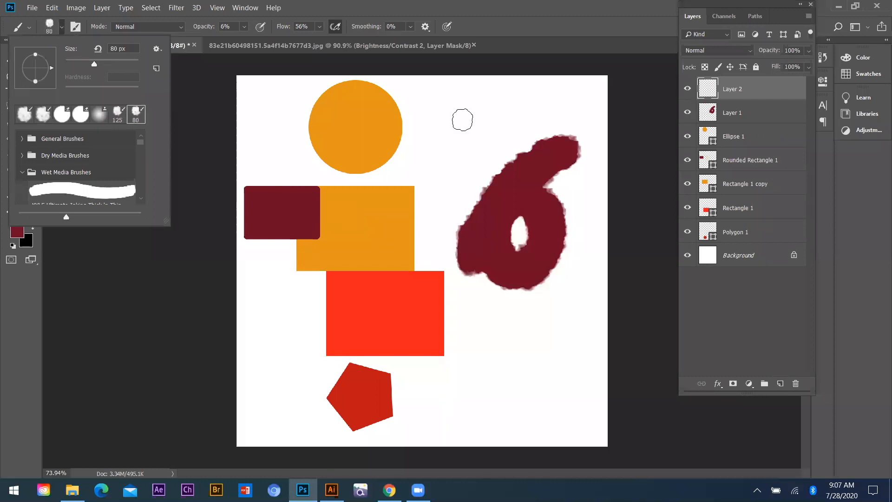
mouse_move(466, 120)
mouse_down()
mouse_move(482, 149)
mouse_move(432, 180)
mouse_up()
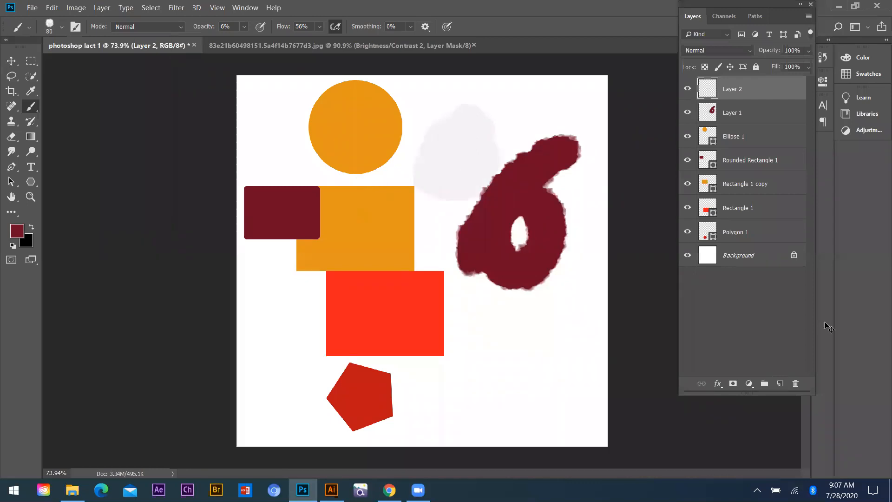
Step: Add another new empty layer at the top of the layer stack
key(v)
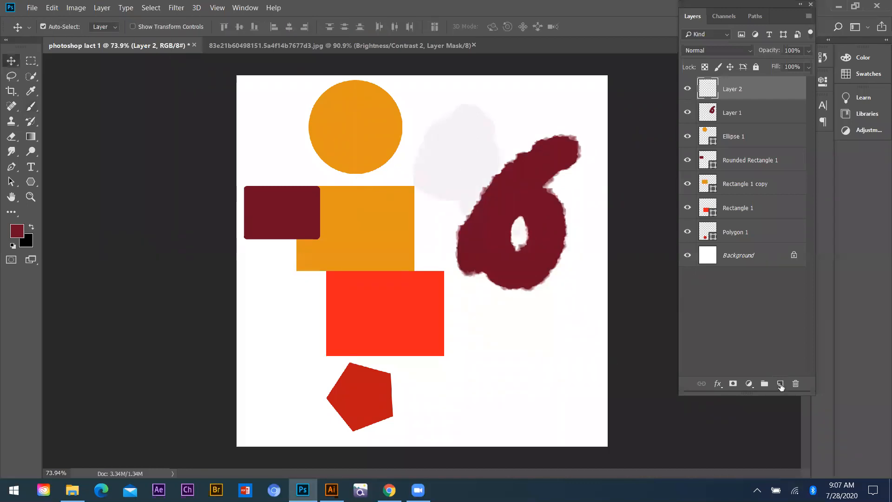
key(ctrl+shift+alt+n)
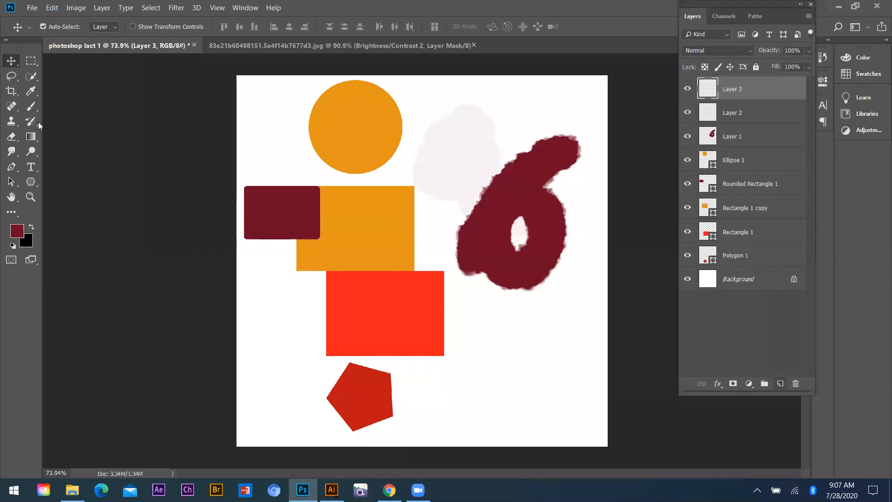
click(19, 231)
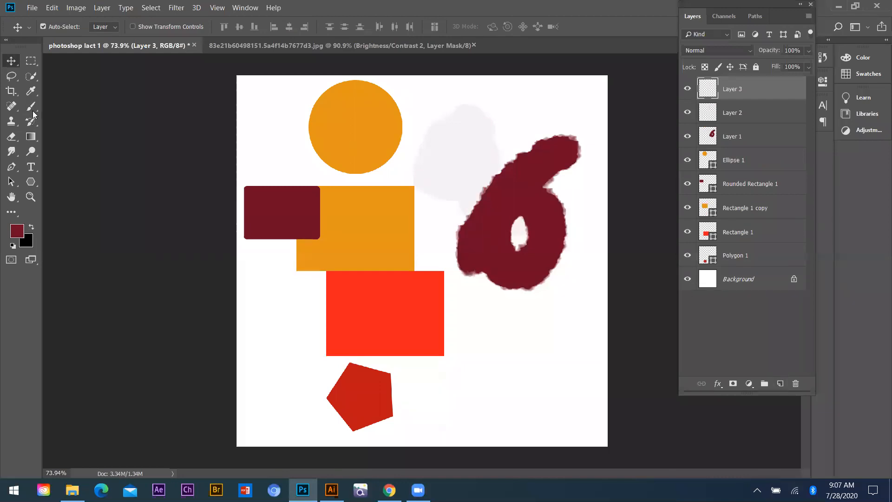
key(Return)
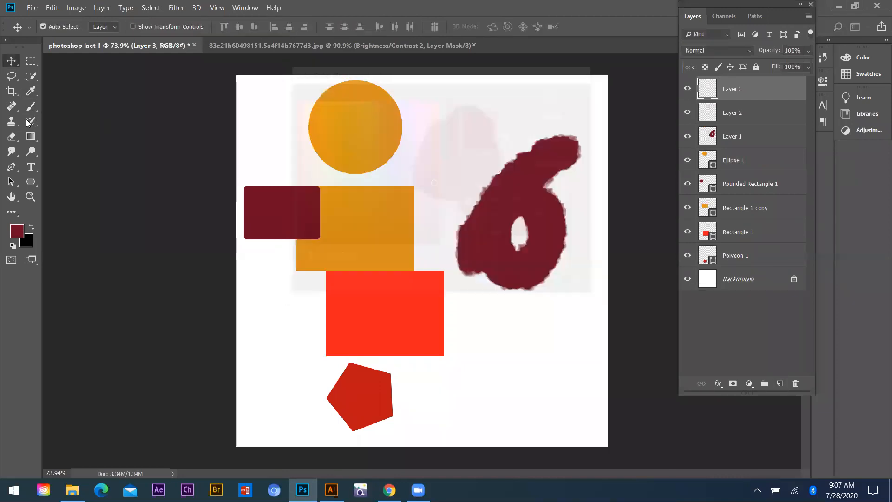
Step: Choose the Kyle's Paintbox - Wet Blender 50 brush preset, enlarge it and try it on the blank area below the figure 6
click(30, 107)
click(61, 27)
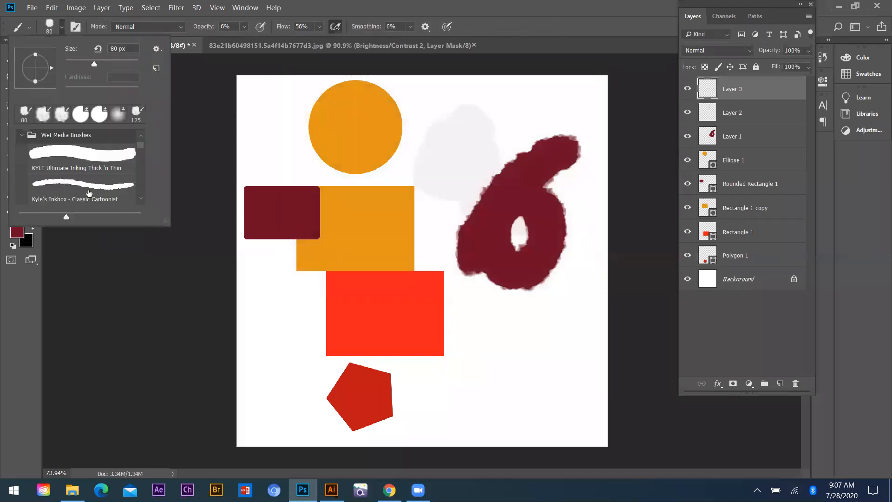
scroll(78, 179, down, 2)
click(78, 179)
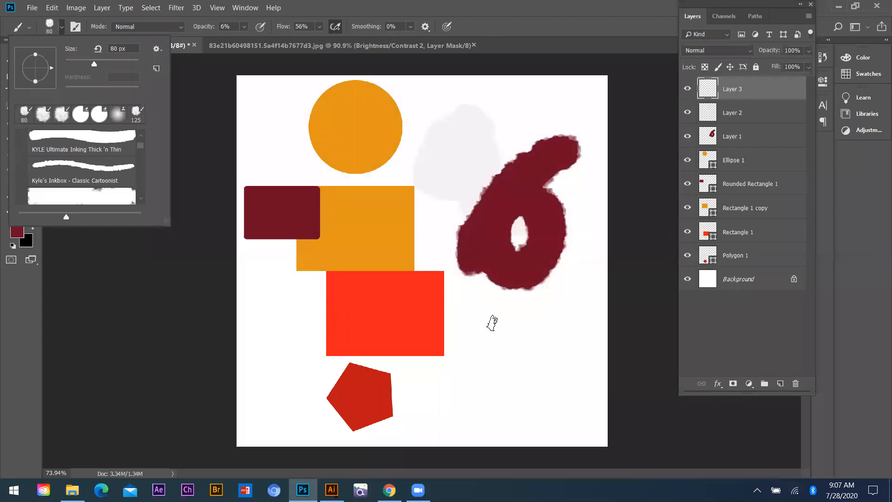
key(bracketright)
key(bracketright)
key(bracketright)
key(bracketright)
key(bracketright)
key(bracketright)
key(bracketright)
key(bracketright)
key(bracketright)
key(bracketright)
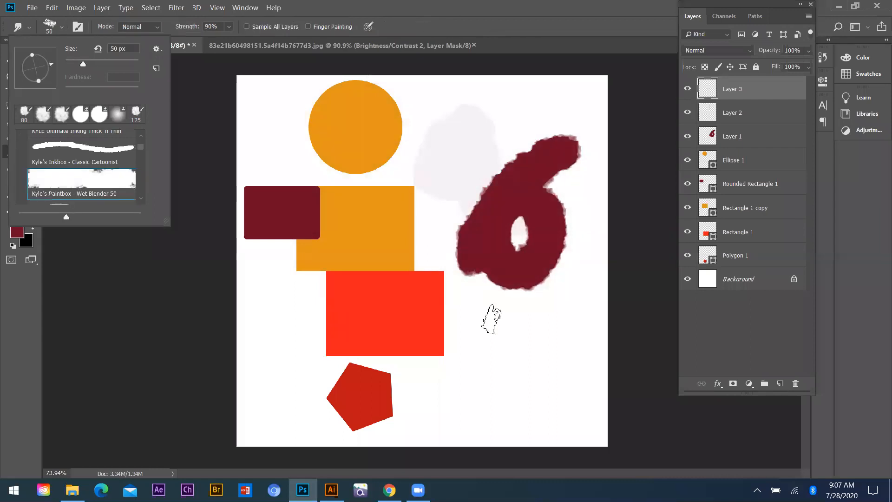
click(540, 316)
key(bracketright)
key(bracketright)
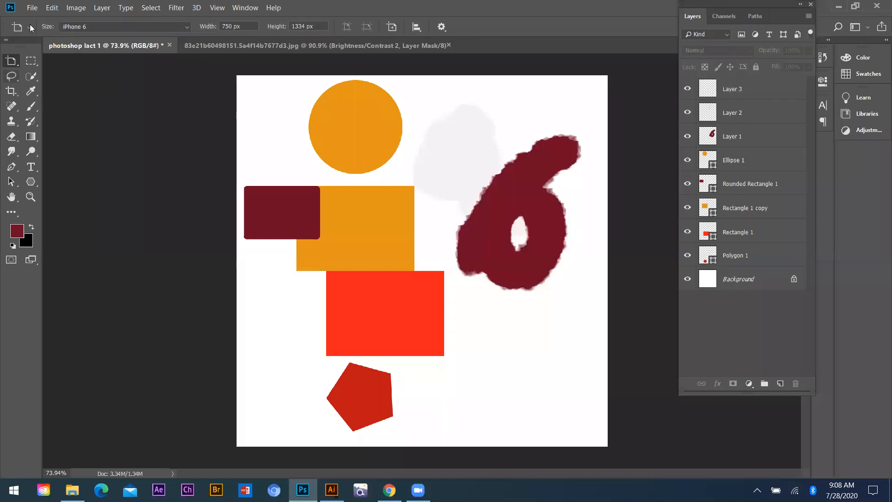
click(30, 25)
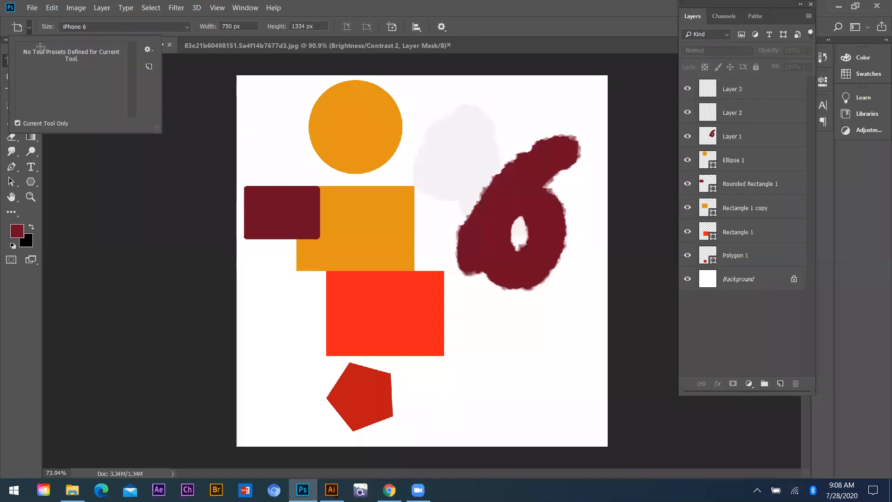
click(13, 287)
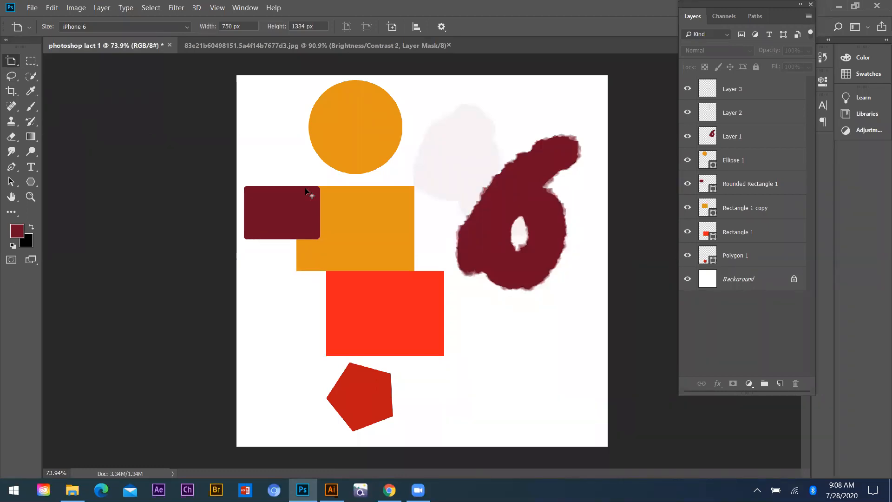
Step: Shift the painted figure 6 slightly to the right and delete its layer
key(v)
drag(446, 165, 530, 178)
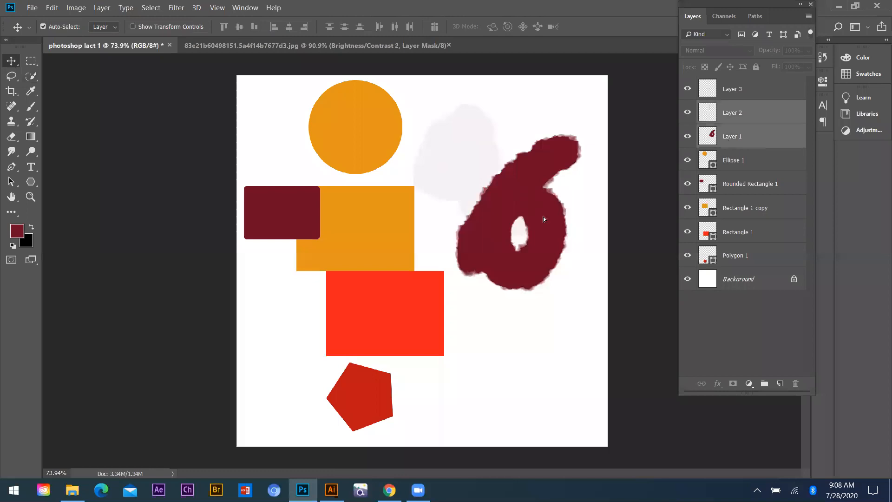
drag(543, 217, 560, 217)
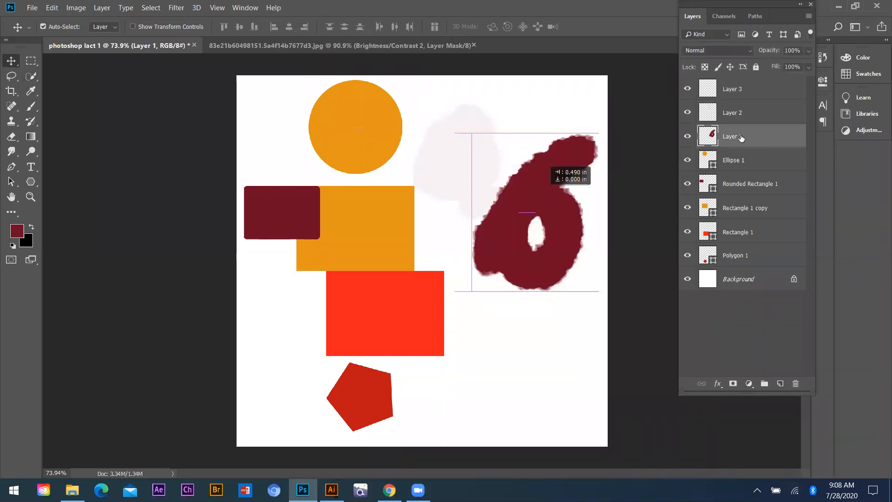
click(796, 383)
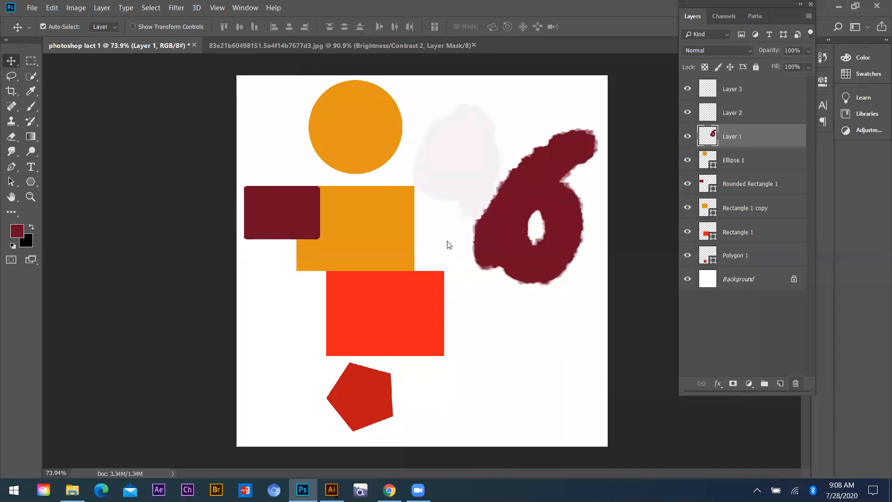
key(Return)
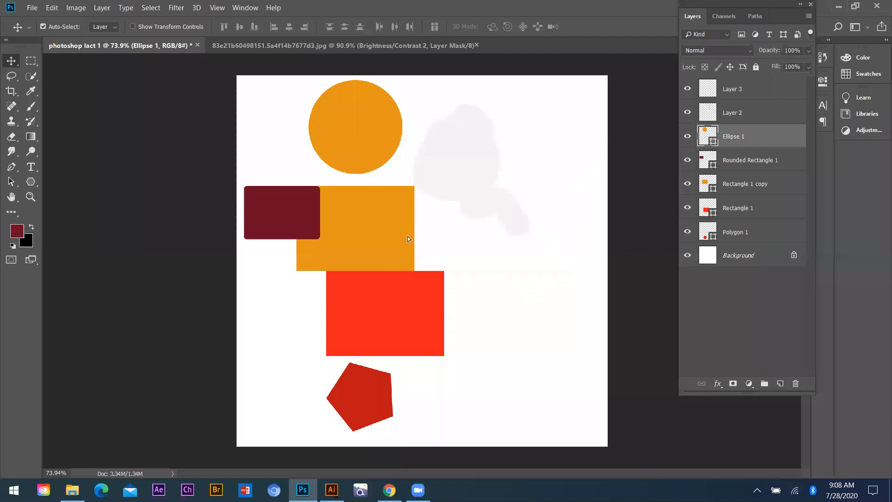
Step: Clear the canvas: delete the maroon rectangle, reposition the orange rectangle and pentagon, and delete all remaining shapes with the faint patch
drag(325, 211, 370, 233)
drag(378, 262, 340, 263)
drag(350, 386, 402, 374)
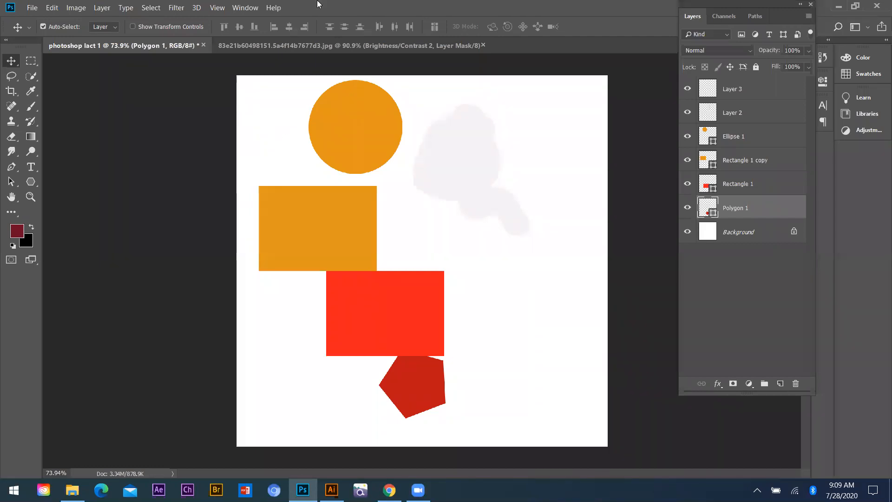
drag(515, 212, 537, 358)
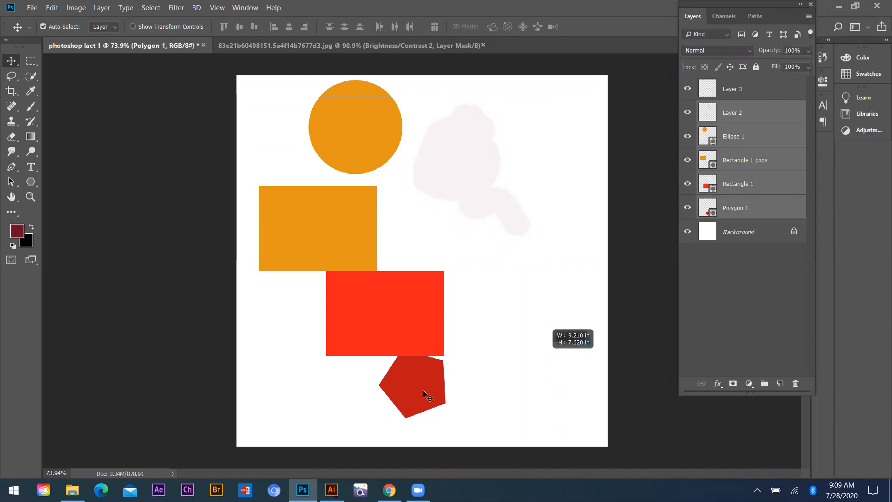
key(Delete)
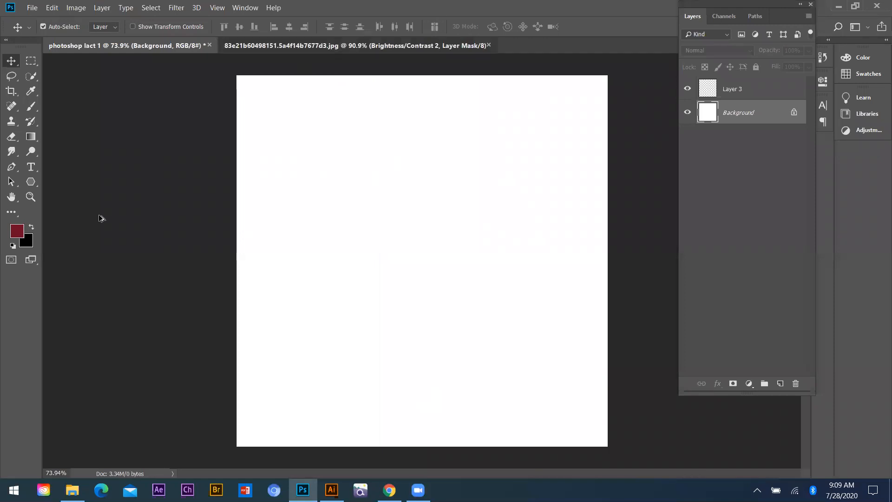
Step: Switch to the fish photo and draw a rectangular marquee selection around the whole fish on Layer 0
key(ctrl+Tab)
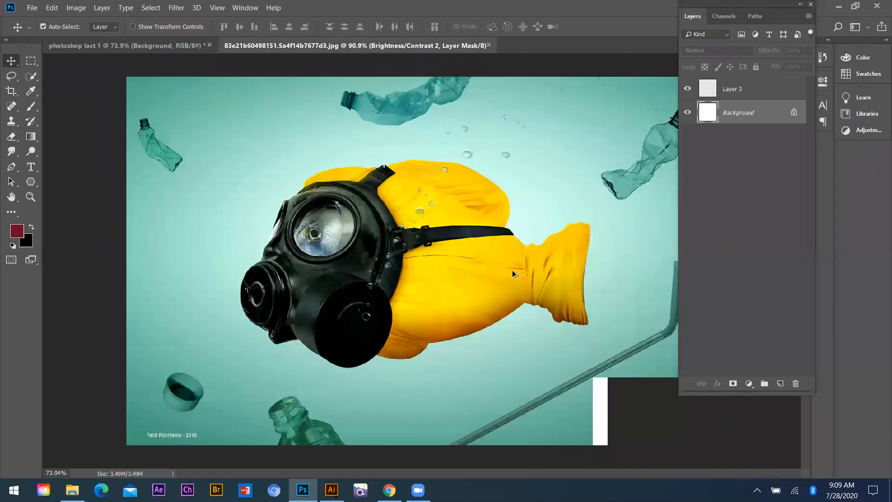
scroll(437, 275, down, 2)
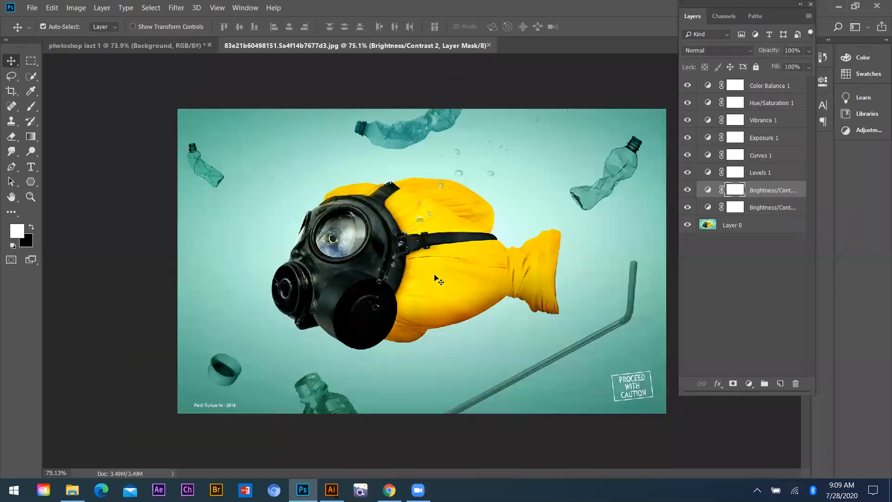
scroll(434, 278, up, 1)
scroll(493, 289, up, 1)
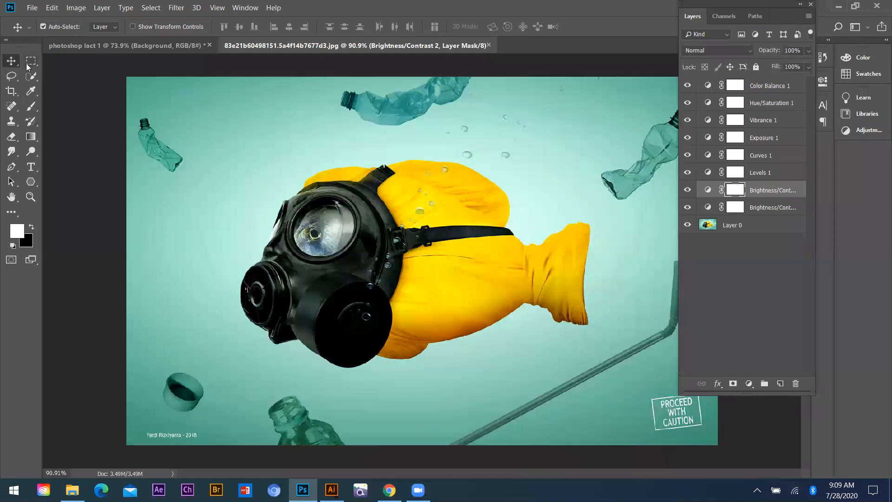
drag(28, 62, 73, 63)
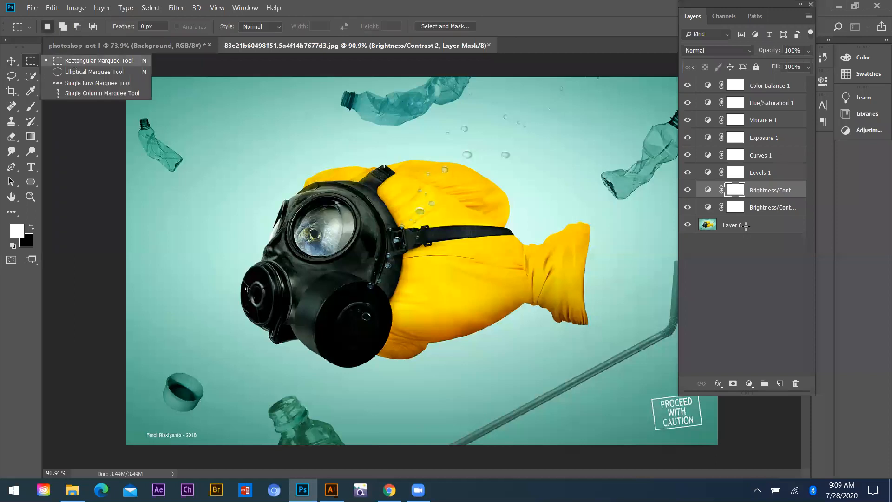
click(81, 63)
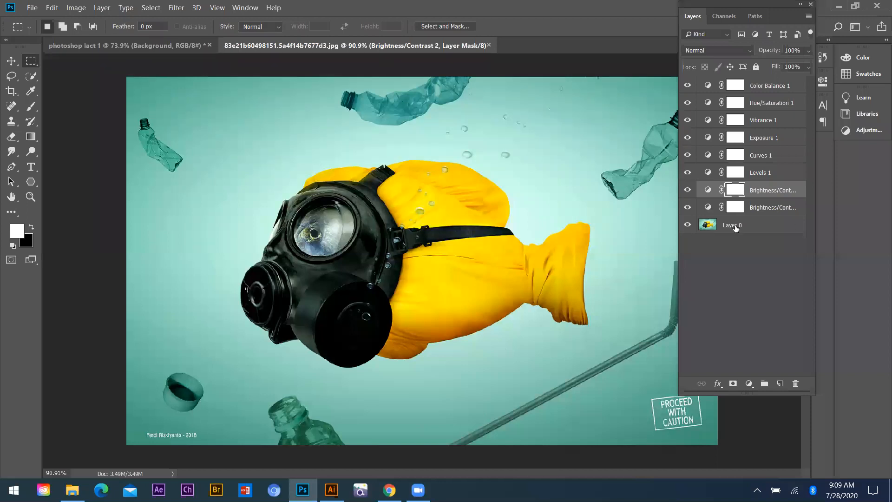
click(710, 225)
drag(212, 141, 589, 366)
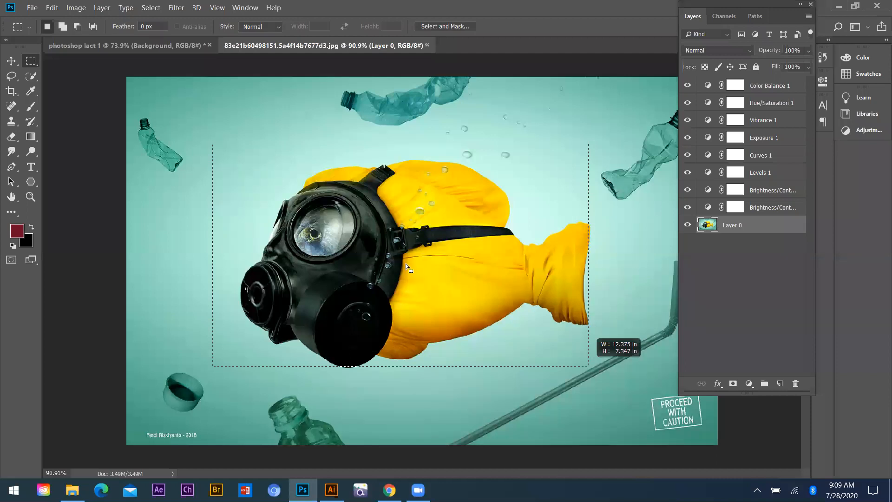
drag(589, 366, 603, 371)
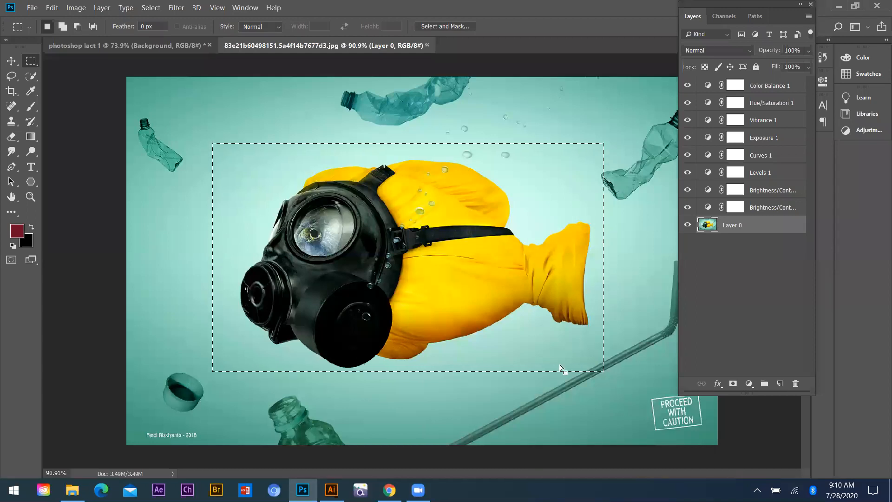
Step: Delete the selected fish area from Layer 0 and undo the deletion
key(Delete)
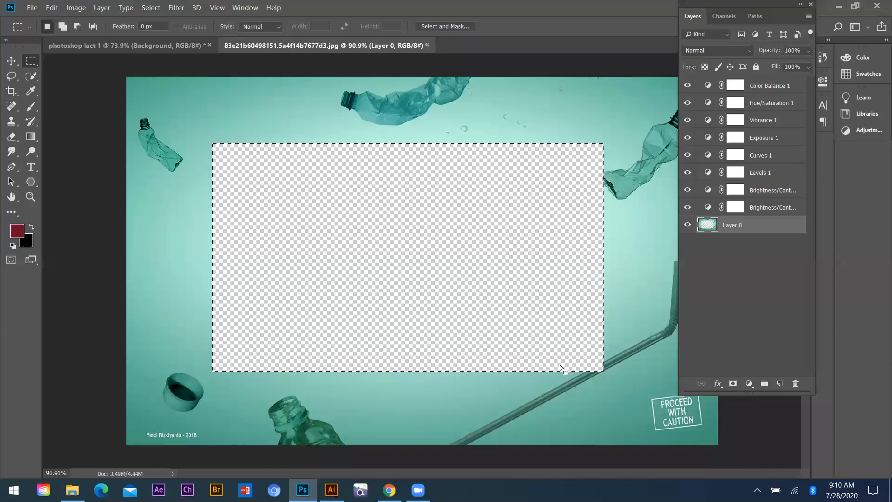
key(ctrl+z)
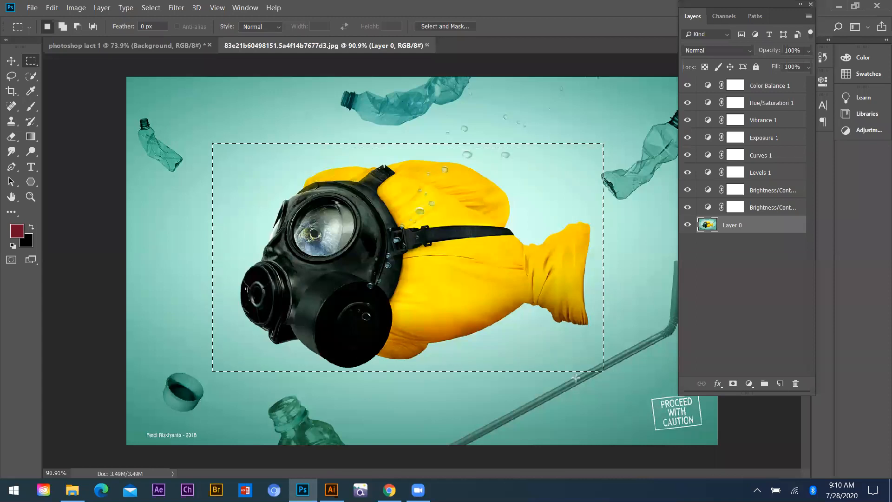
Step: Copy the selected fish area to a new layer and bring it into the photoshop lact 1 document
key(ctrl+j)
click(11, 75)
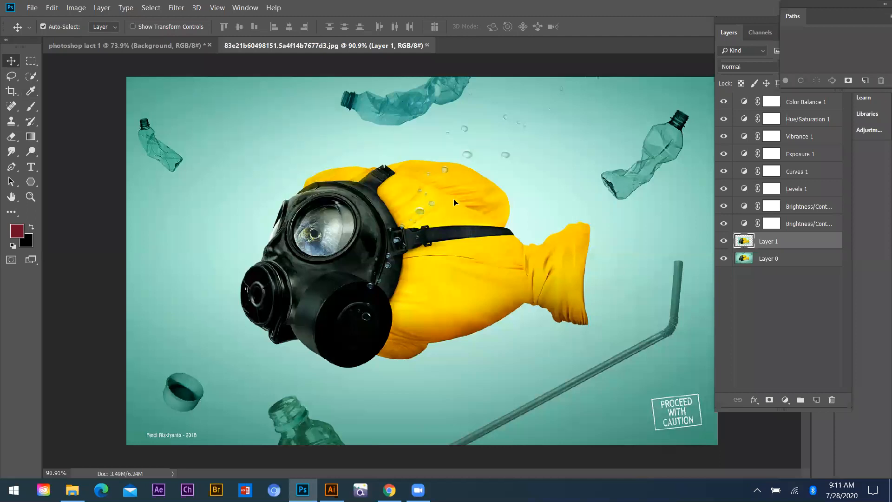
drag(542, 283, 514, 271)
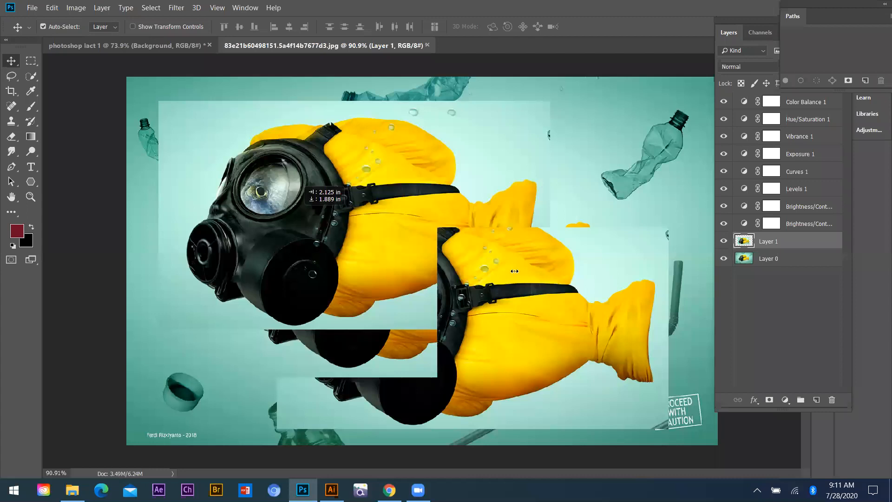
drag(514, 271, 399, 214)
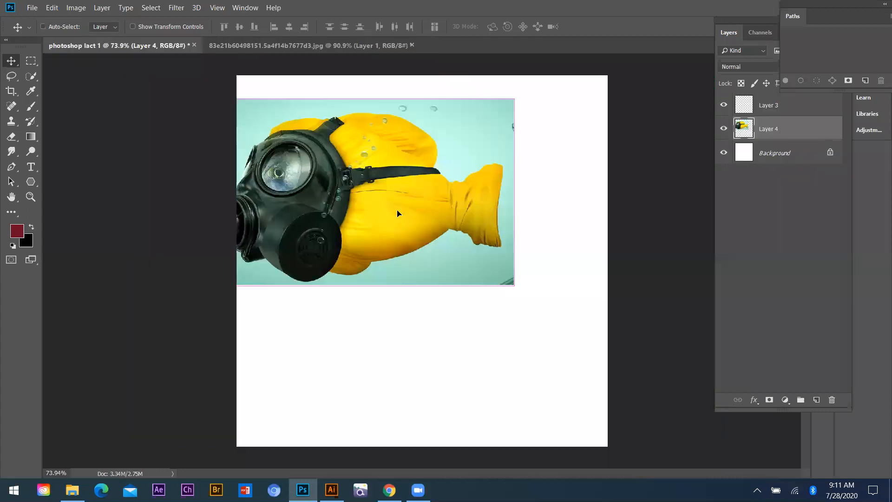
Step: Scale the pasted fish image to about 61% and move it up near the canvas's upper edge
key(ctrl+t)
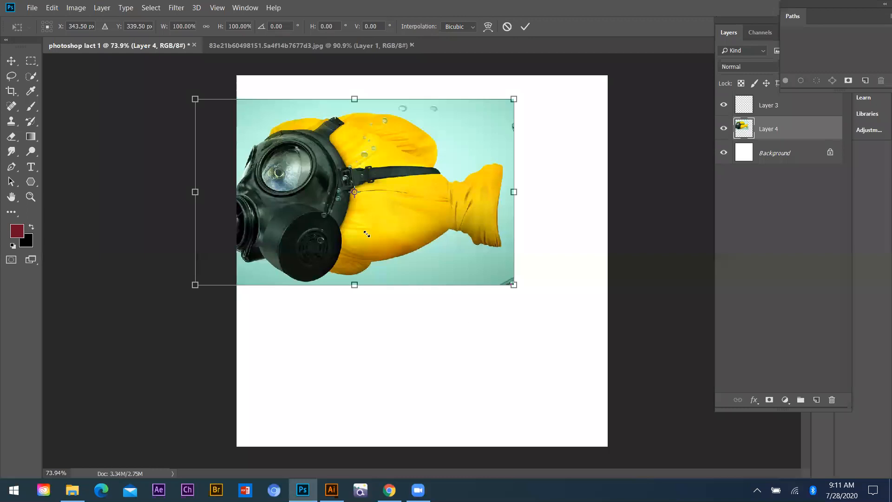
drag(514, 285, 452, 248)
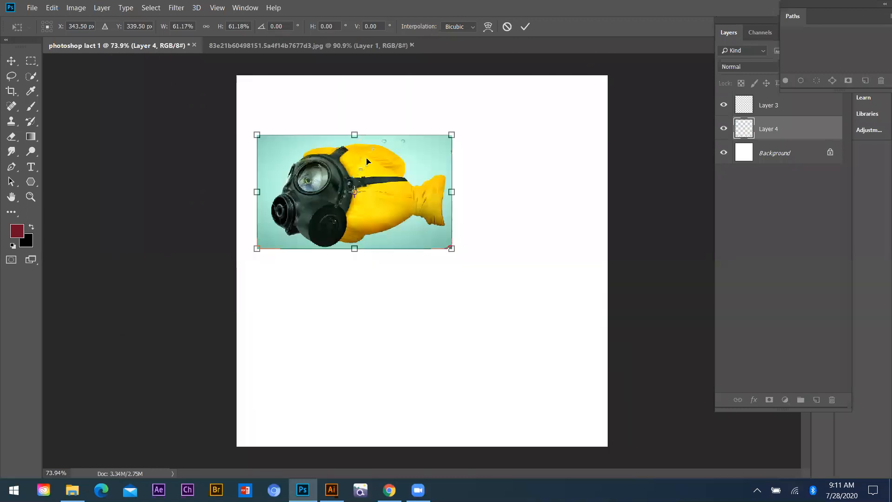
drag(374, 198, 374, 172)
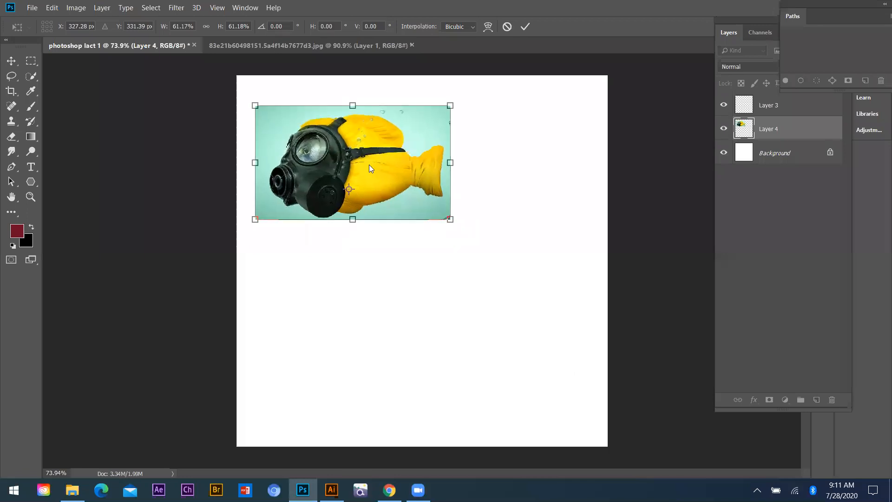
key(Return)
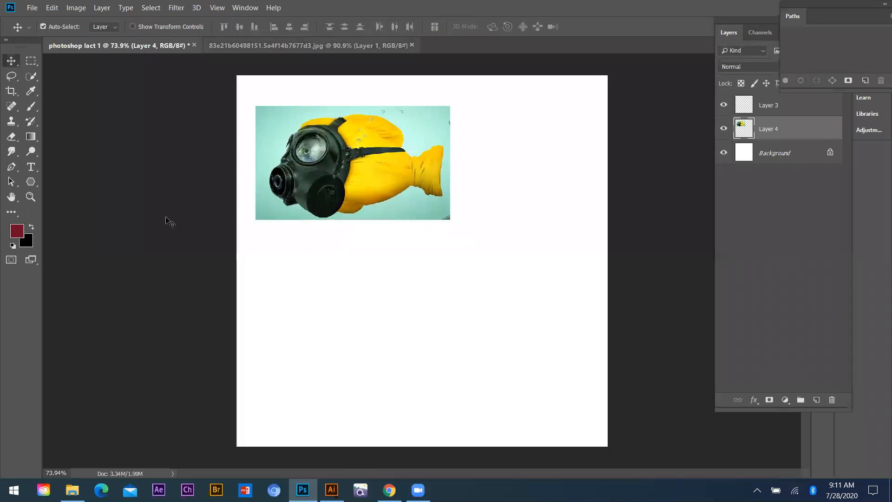
Step: Switch to the fish photo and draw an elliptical marquee selection about 14.7 by 8.0 in around the whole fish
key(ctrl+Tab)
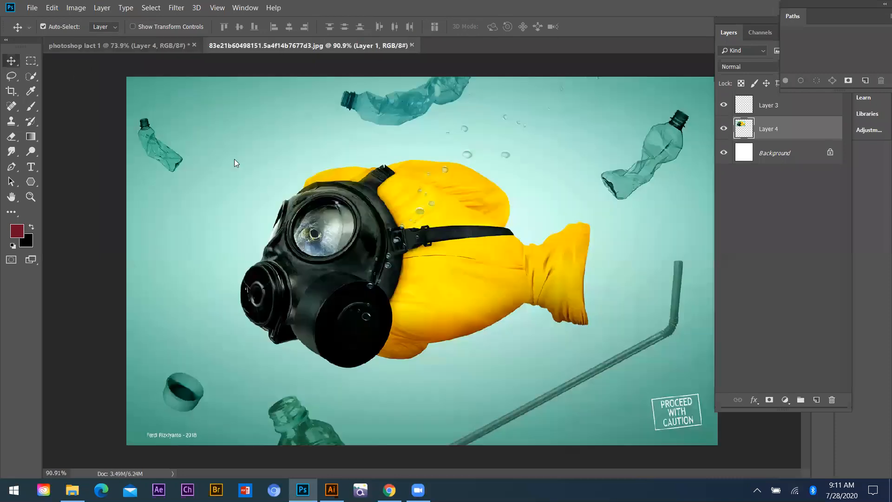
key(m)
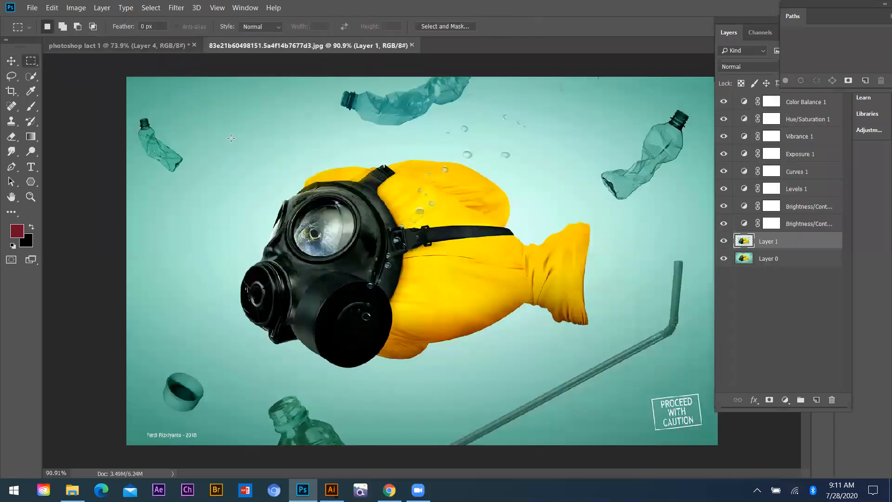
right_click(31, 61)
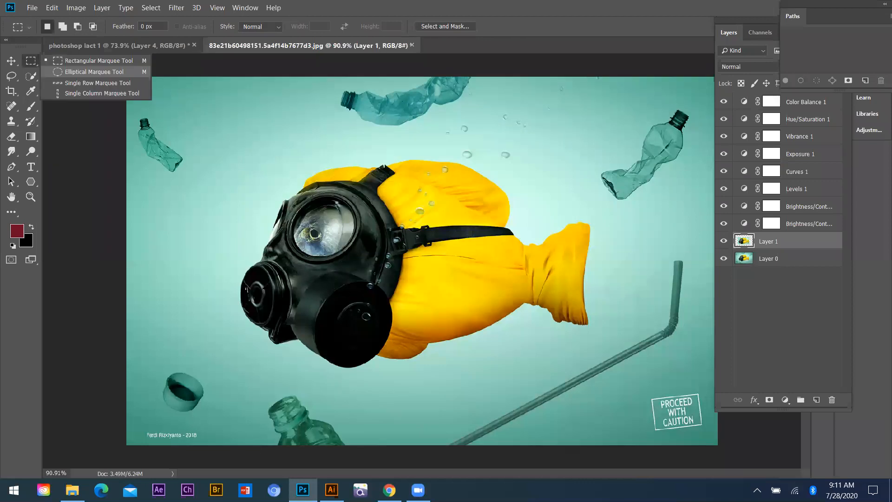
click(95, 72)
drag(227, 139, 638, 397)
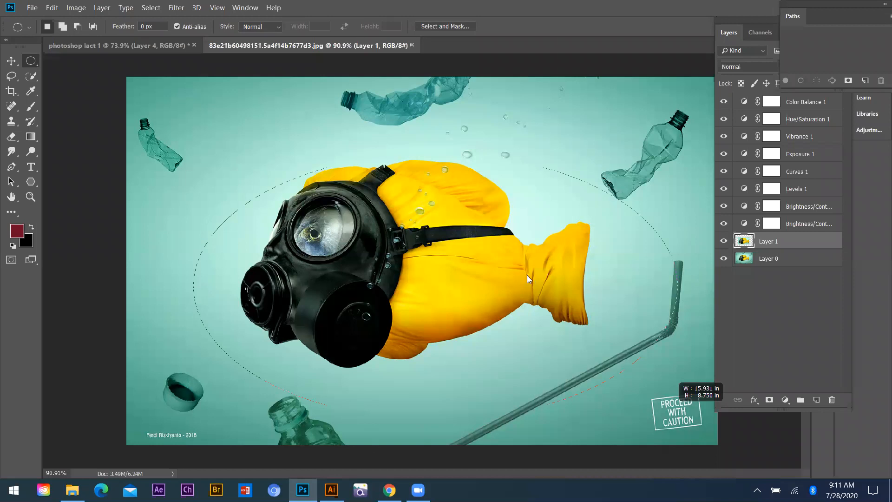
drag(638, 396, 641, 397)
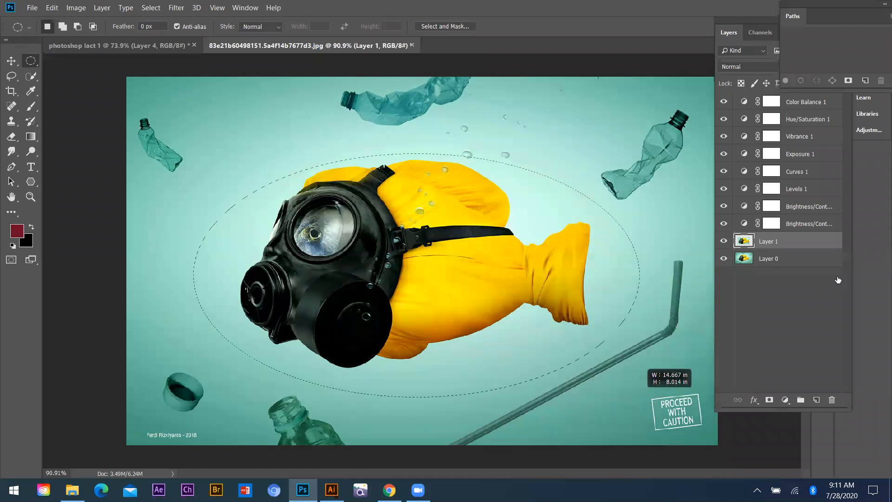
Step: Copy the selected oval area from Layer 0 to a new layer and try to move the fish copy
click(752, 262)
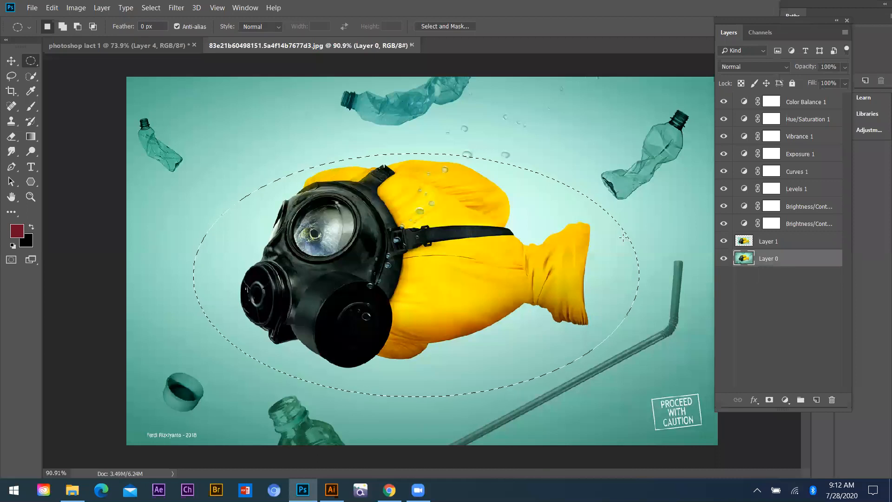
key(ctrl+j)
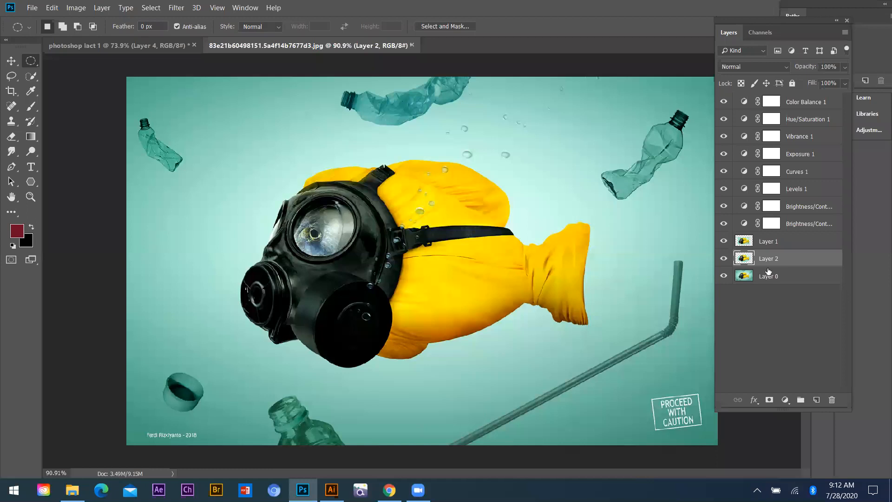
key(v)
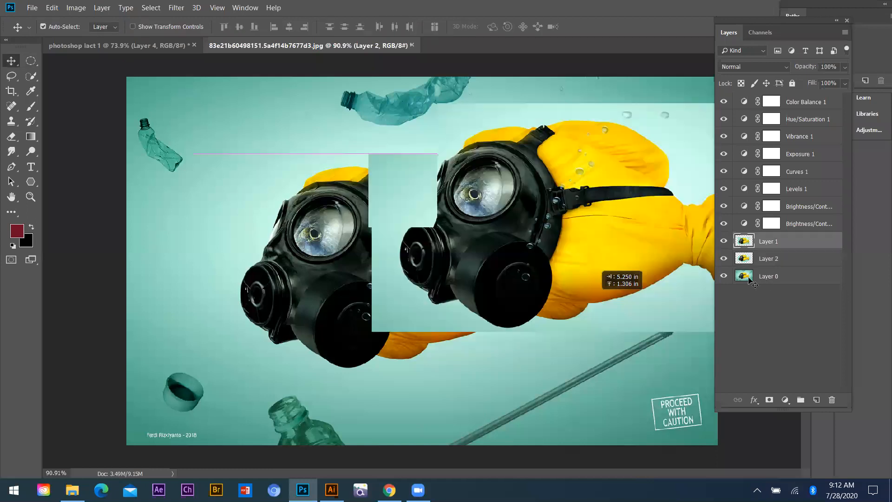
click(714, 270)
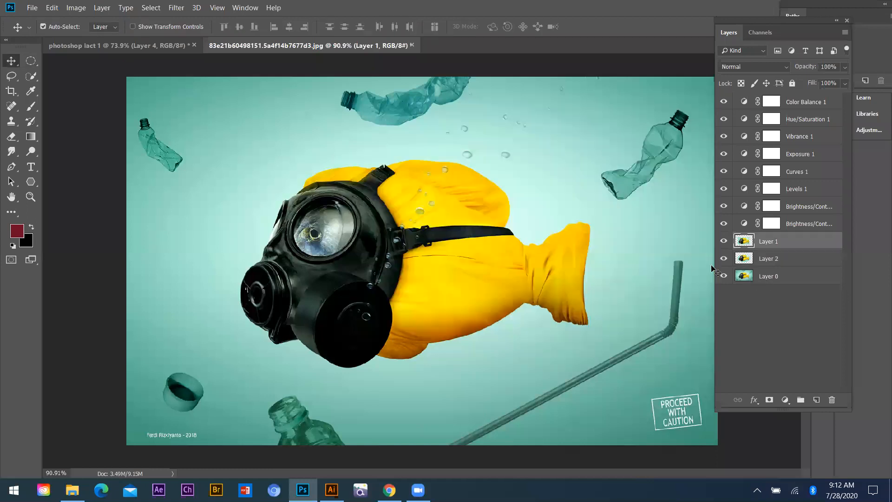
Step: Hide the copied fish layers, Layer 1 and Layer 2, and delete them both
click(724, 259)
drag(488, 260, 758, 247)
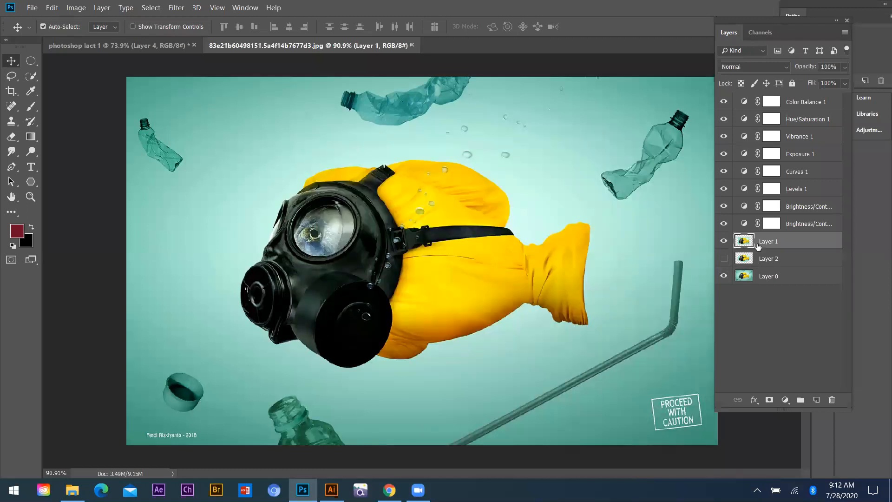
click(724, 242)
ctrl+click(766, 259)
click(830, 400)
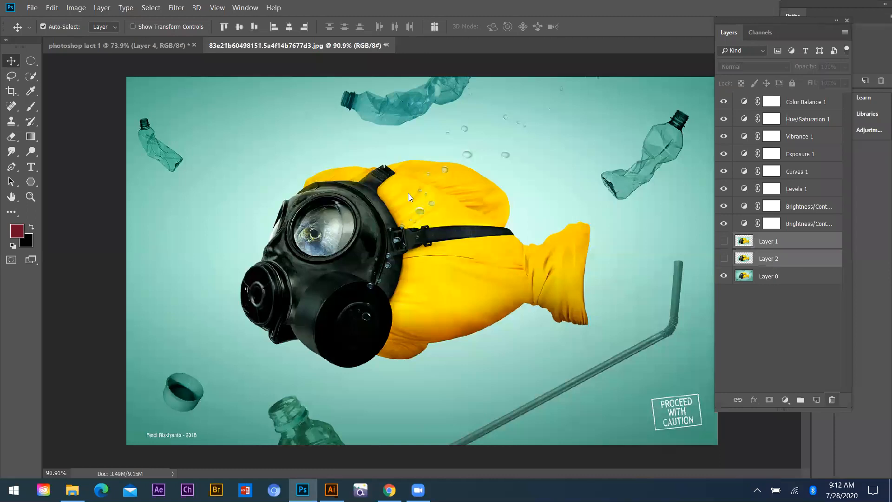
key(Return)
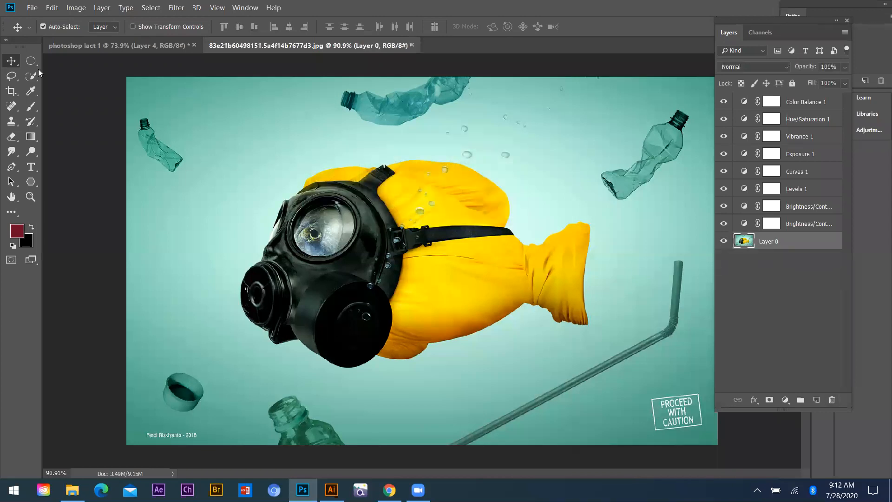
Step: Draw an elliptical marquee around the fish on Layer 0 and copy the selected area to a new layer
key(m)
drag(198, 161, 229, 216)
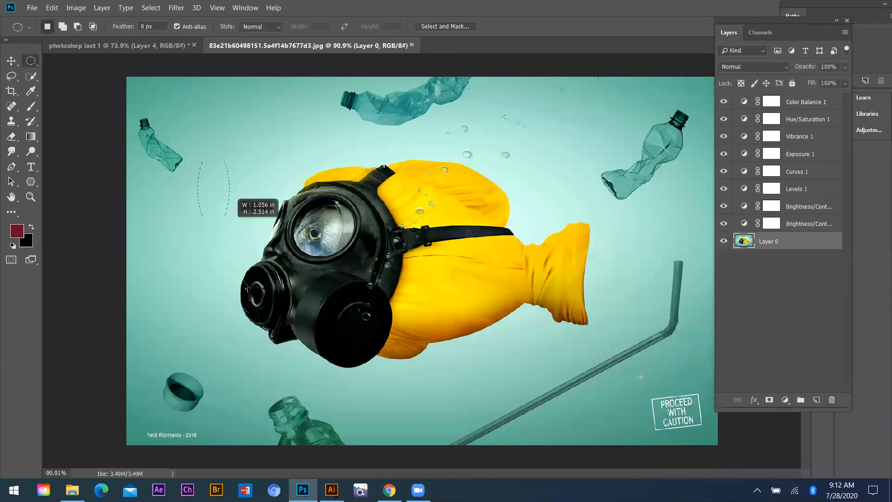
drag(607, 384, 609, 384)
key(ctrl+j)
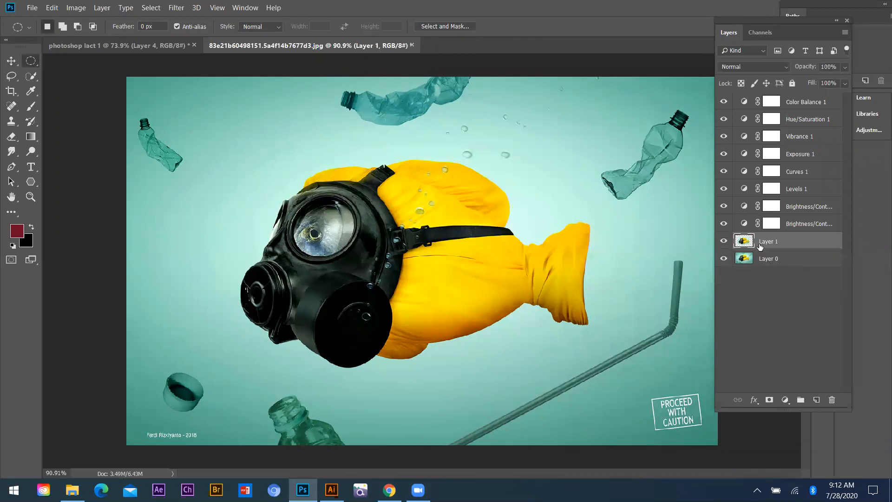
Step: Bring the oval fish copy into the photoshop lact 1 document and scale it to about 48%, clear of the rectangular fish image
key(v)
drag(404, 294, 515, 307)
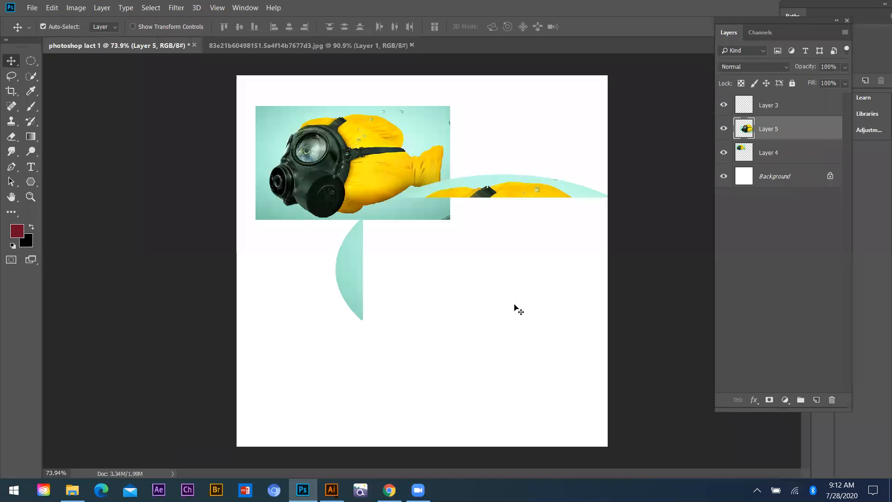
key(ctrl+t)
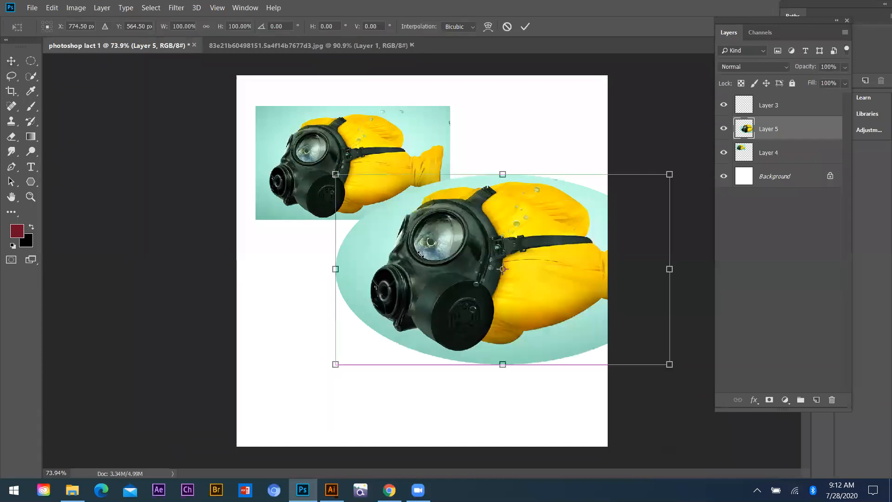
drag(336, 174, 422, 223)
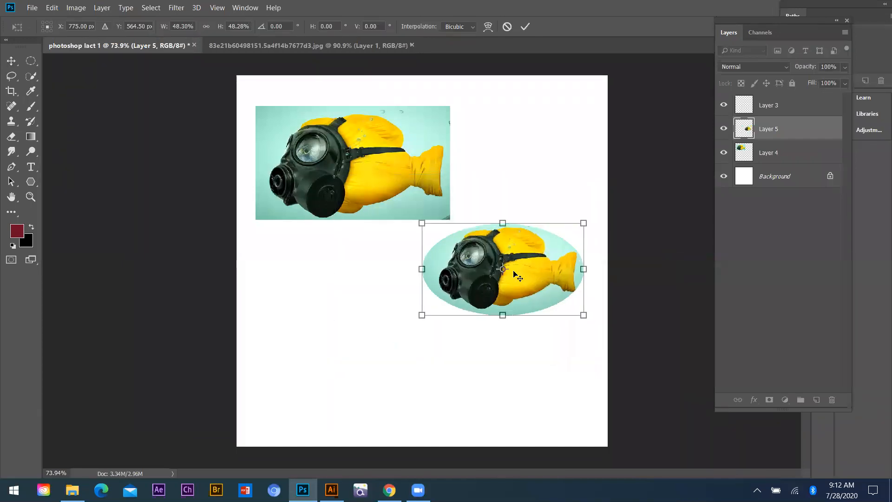
key(Return)
drag(514, 284, 514, 296)
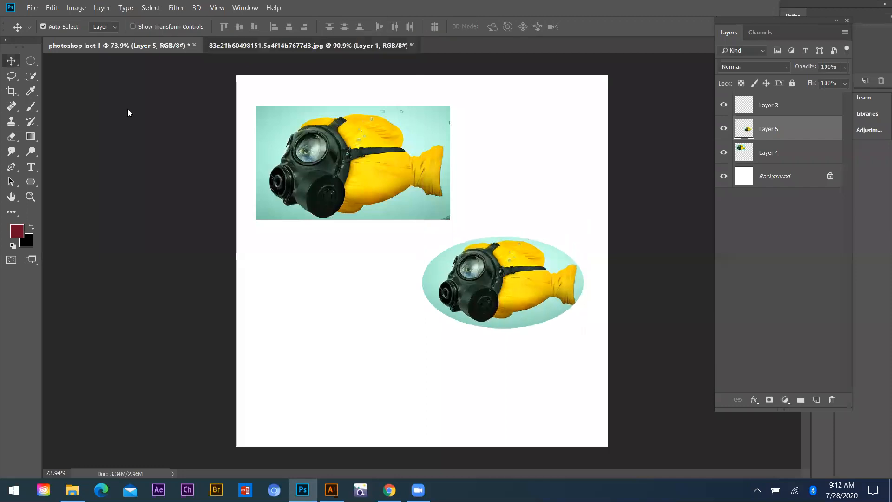
Step: Return to the fish photo and review the available marquee tool variants
key(ctrl+Tab)
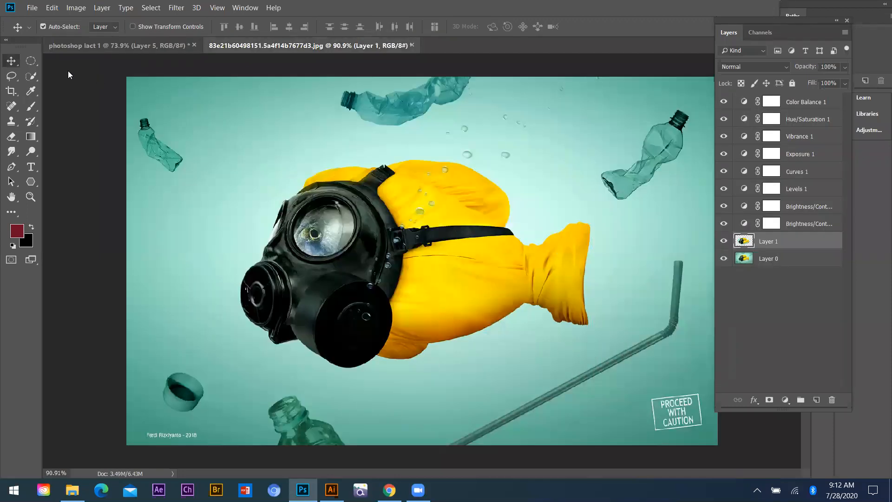
click(32, 62)
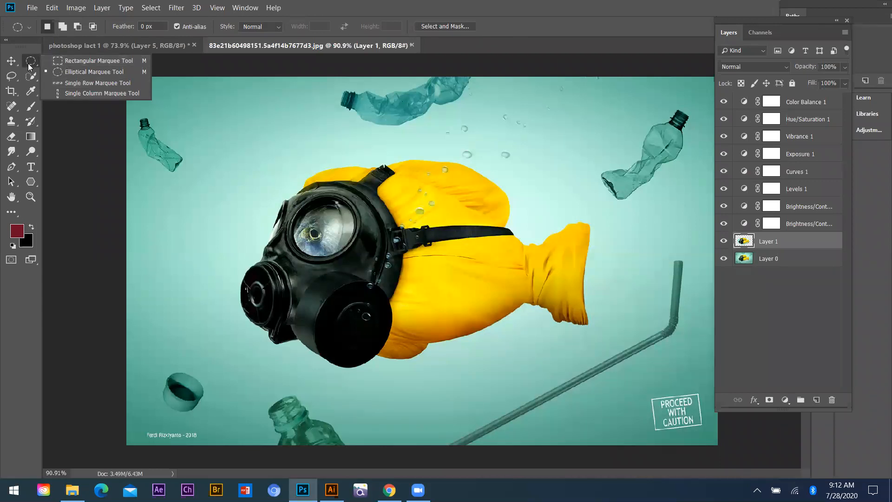
click(88, 184)
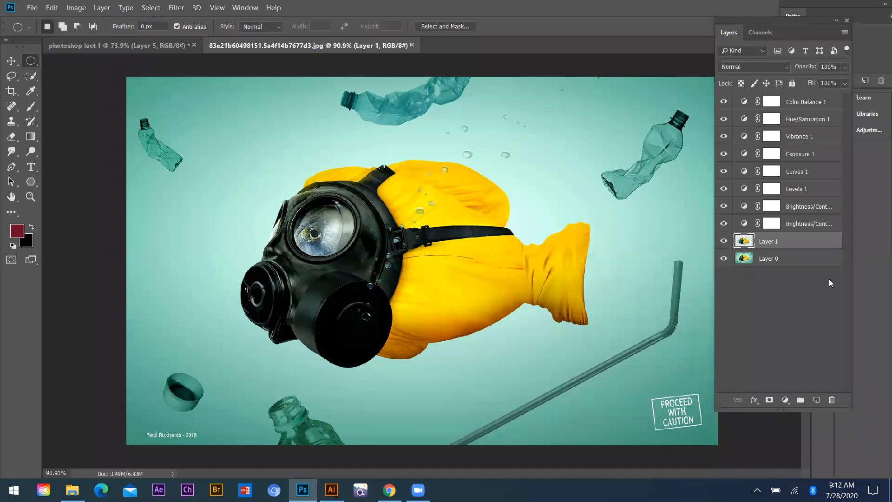
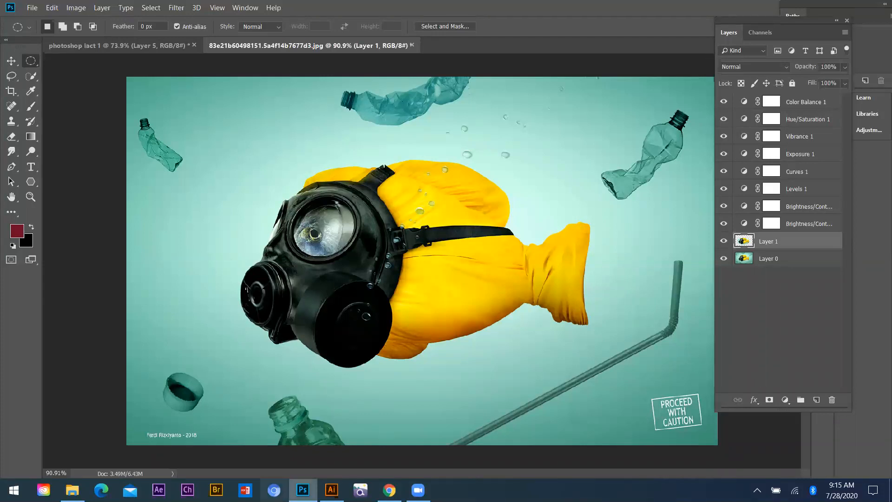
Step: Switch to Chrome and run a web image search for "pimples" in a new browser tab
key(alt+Tab)
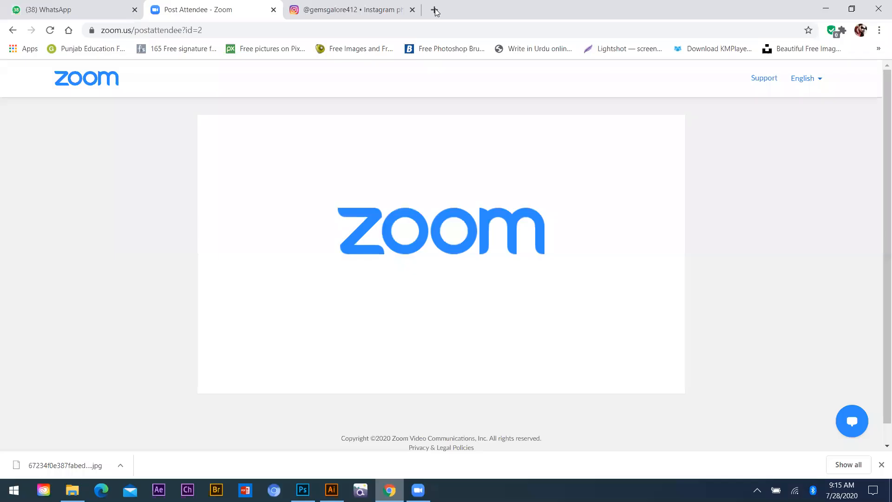
click(434, 10)
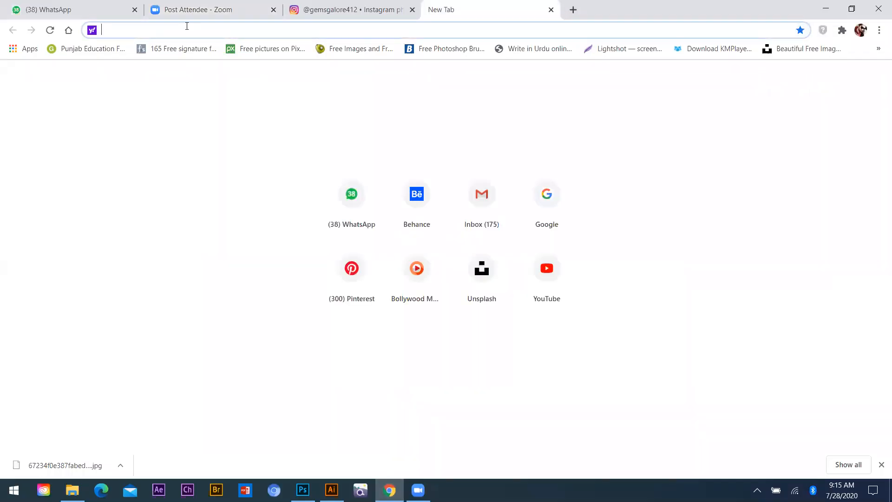
text(p)
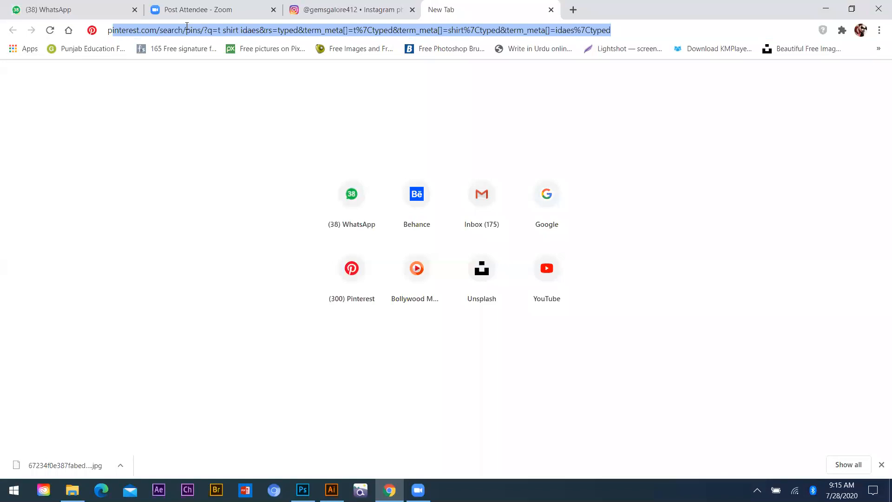
text(imp)
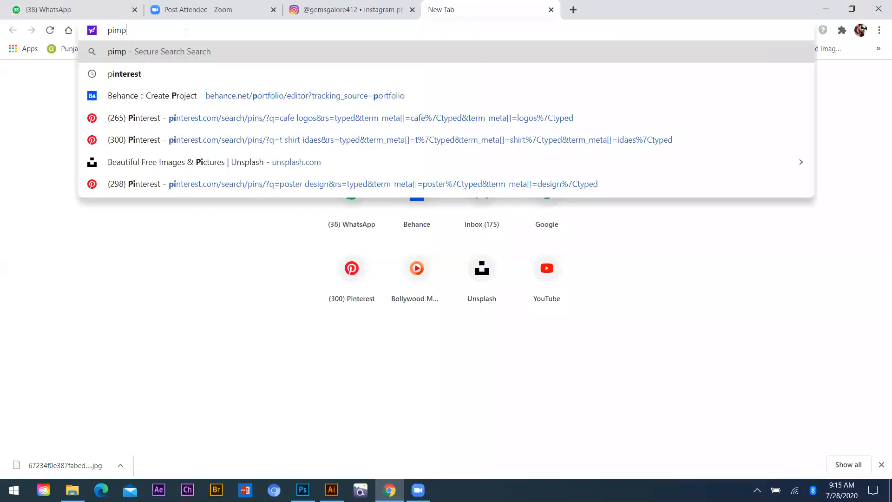
text(les)
key(Return)
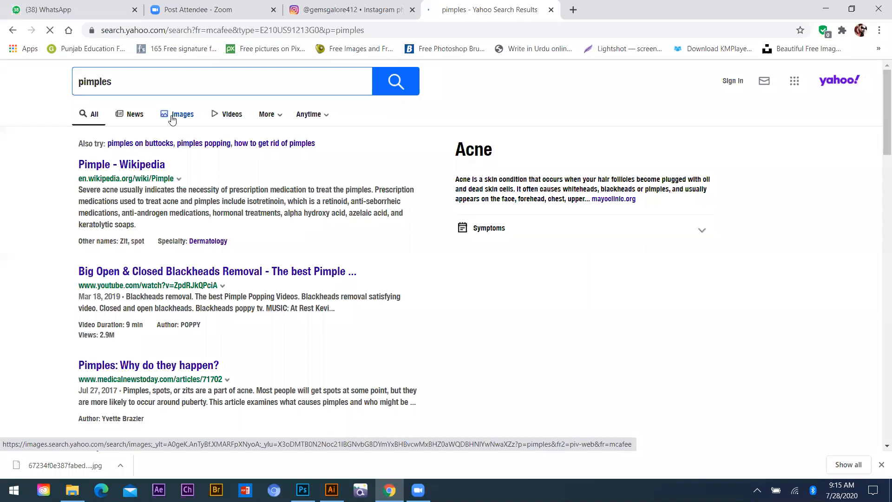
click(173, 117)
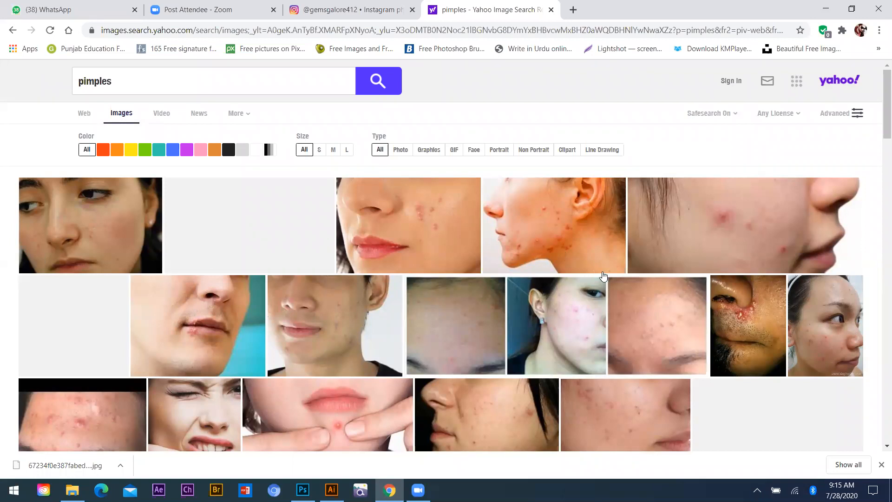
click(743, 242)
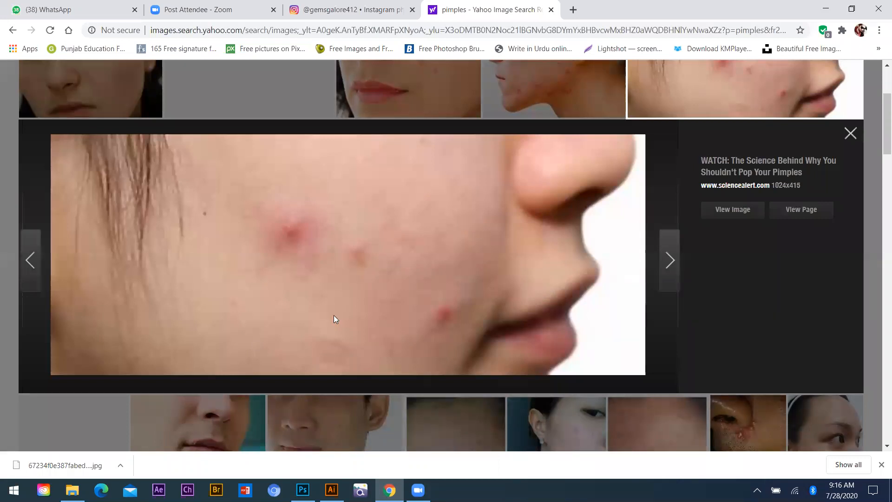
key(ctrl+s)
click(725, 9)
key(Escape)
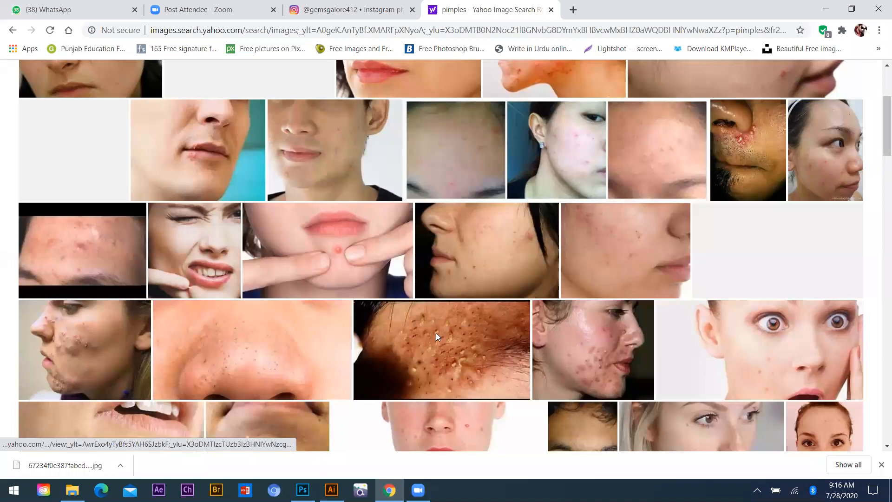
scroll(854, 120, down, 5)
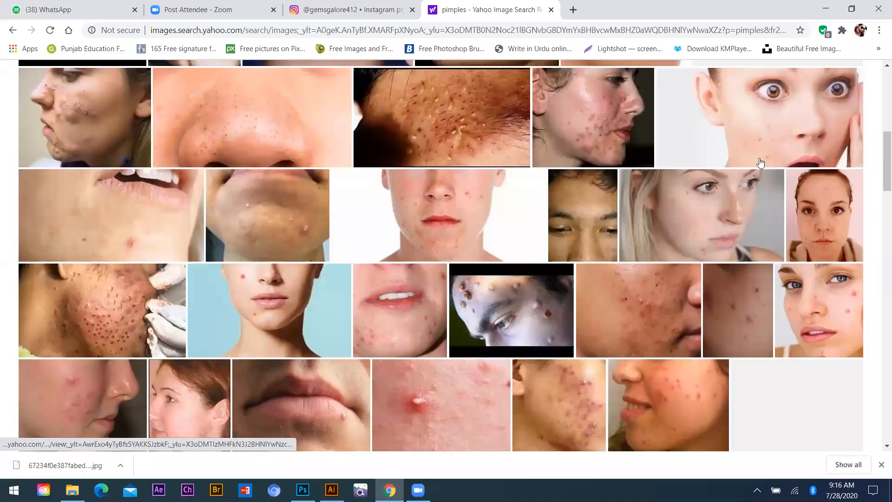
key(Return)
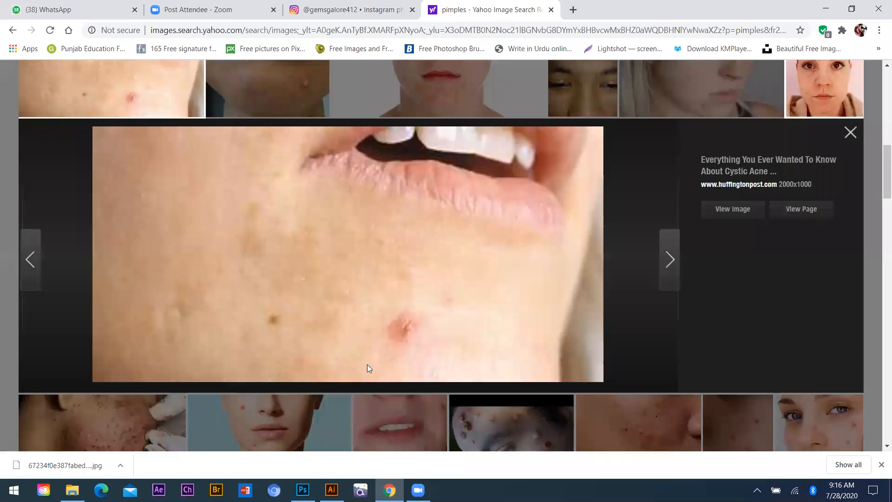
scroll(368, 369, down, 5)
key(Return)
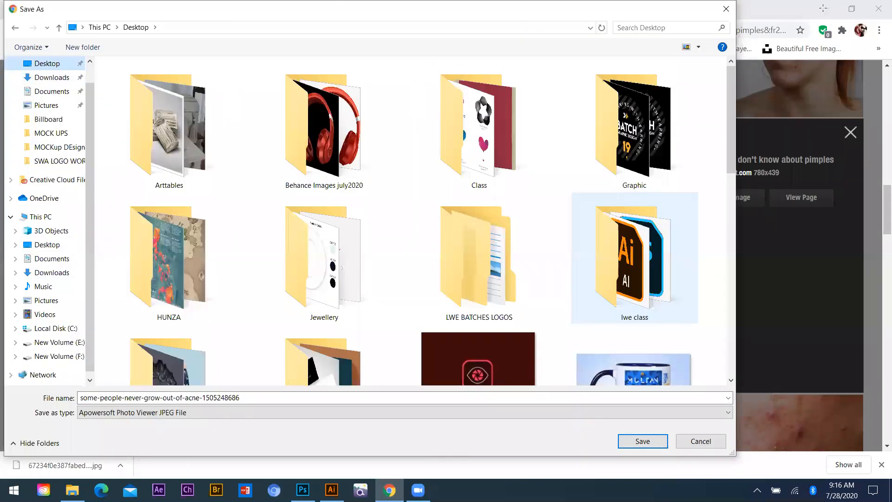
key(Escape)
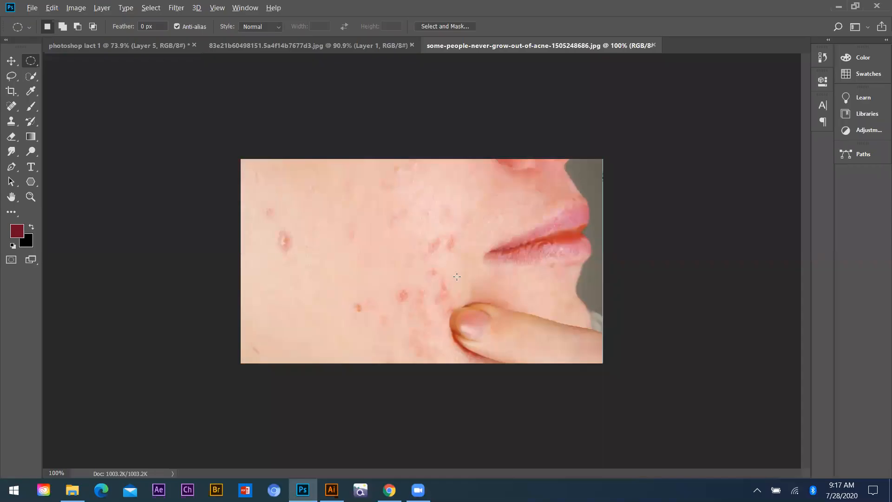
scroll(457, 277, up, 1)
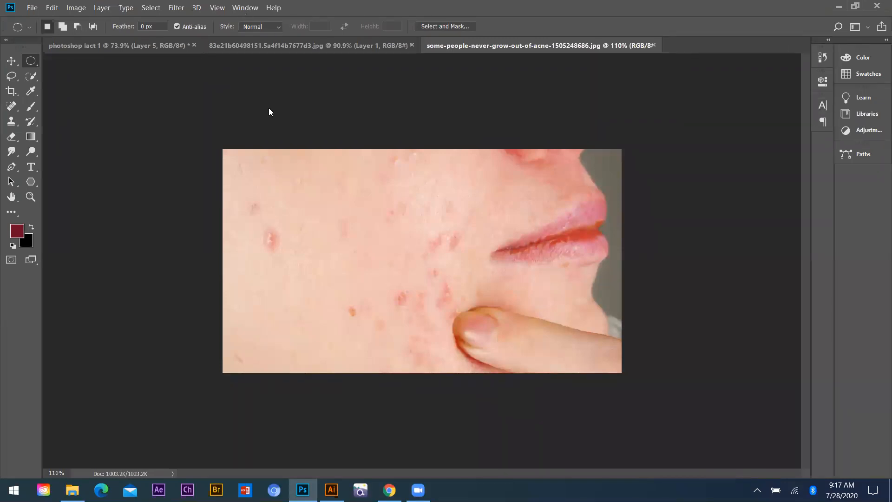
Step: Show the Layers panel and unlock the acne photo's Background layer
key(alt+w)
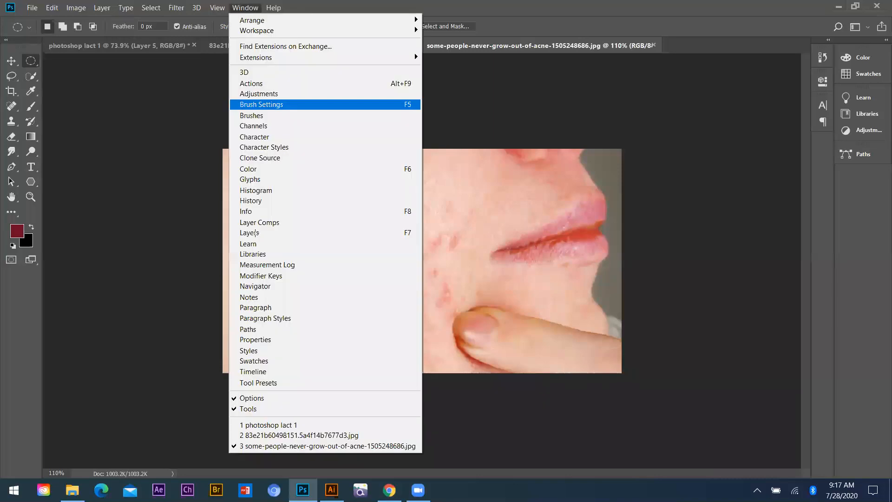
key(F7)
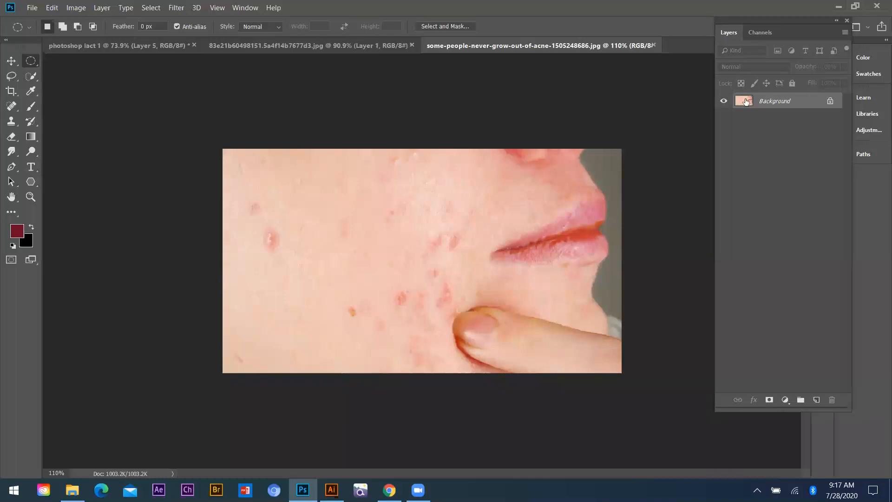
click(832, 101)
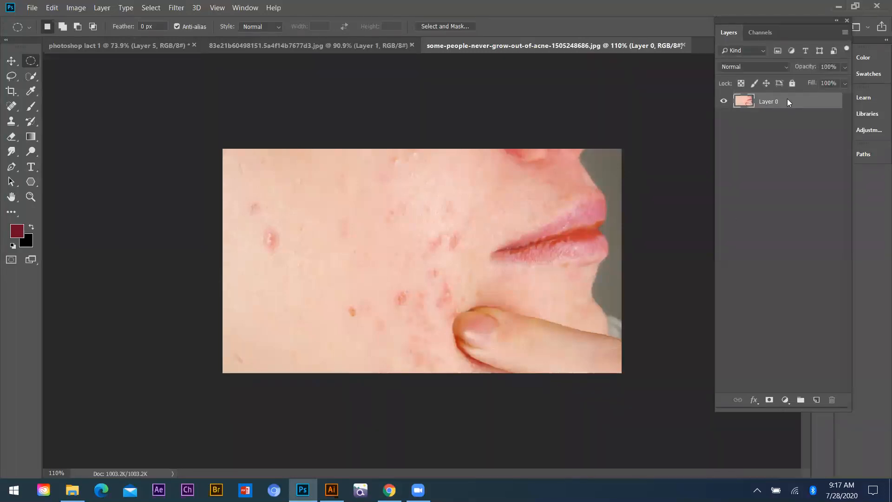
right_click(664, 173)
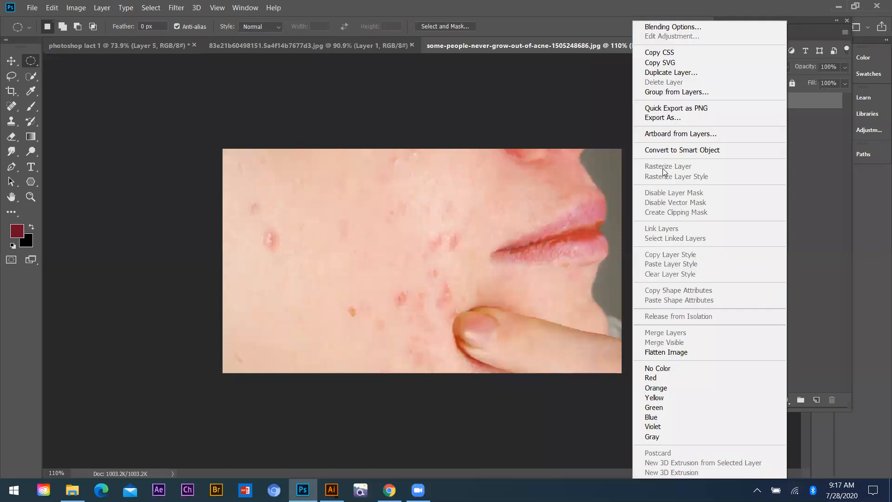
click(227, 195)
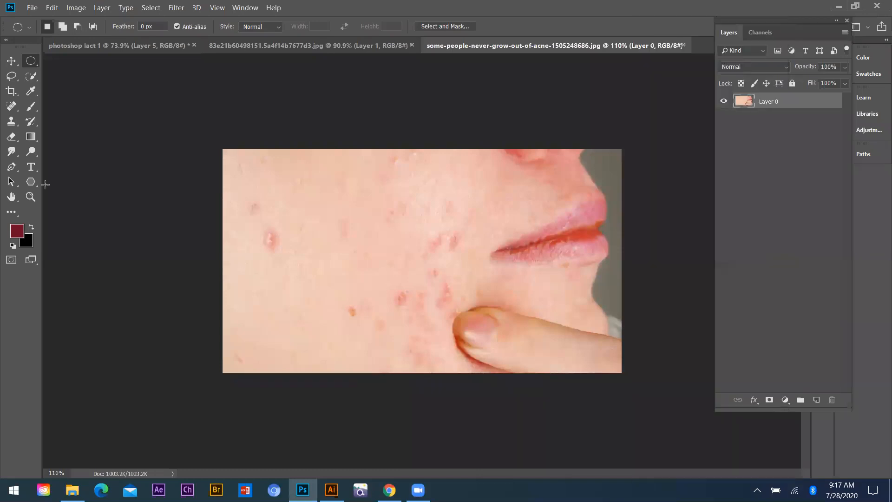
Step: Take the Clone Stamp tool and try larger and smaller brush sizes, settling on a size of 60
click(11, 122)
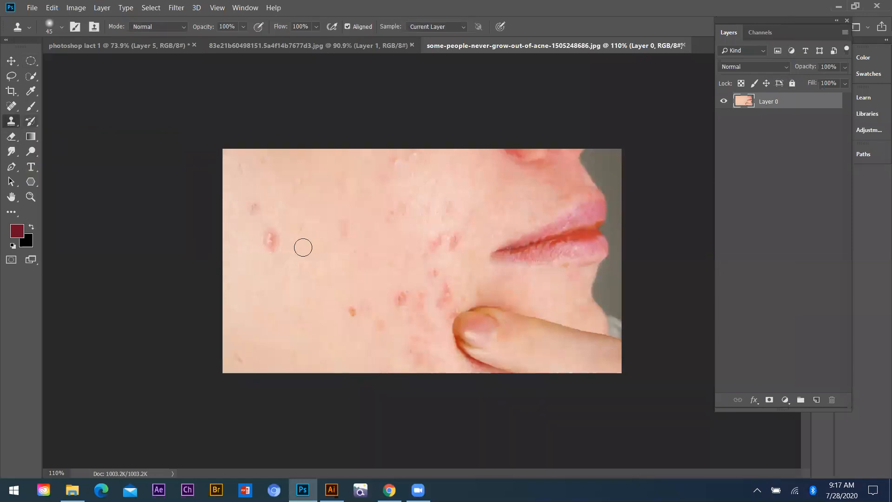
key(bracketright)
key(bracketright)
key(bracketright)
key(bracketright)
key(bracketright)
key(bracketright)
key(bracketright)
key(bracketright)
key(bracketright)
key(bracketright)
key(bracketright)
key(bracketright)
key(bracketright)
key(bracketright)
key(bracketright)
key(bracketright)
key(bracketright)
key(bracketright)
key(bracketright)
key(bracketright)
key(bracketright)
key(bracketright)
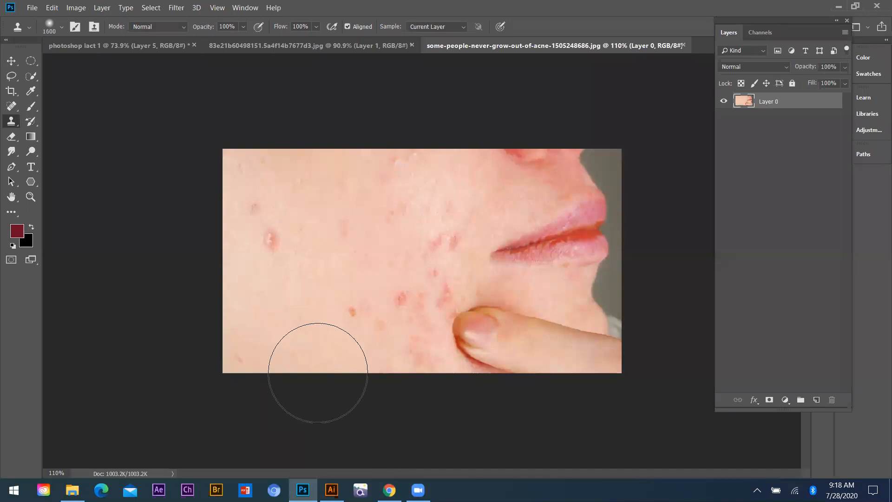
key(bracketleft)
key(bracketleft)
key(bracketleft)
key(bracketleft)
key(bracketleft)
key(bracketright)
key(bracketright)
key(bracketright)
key(bracketleft)
key(bracketleft)
key(bracketleft)
key(bracketleft)
key(bracketleft)
key(bracketleft)
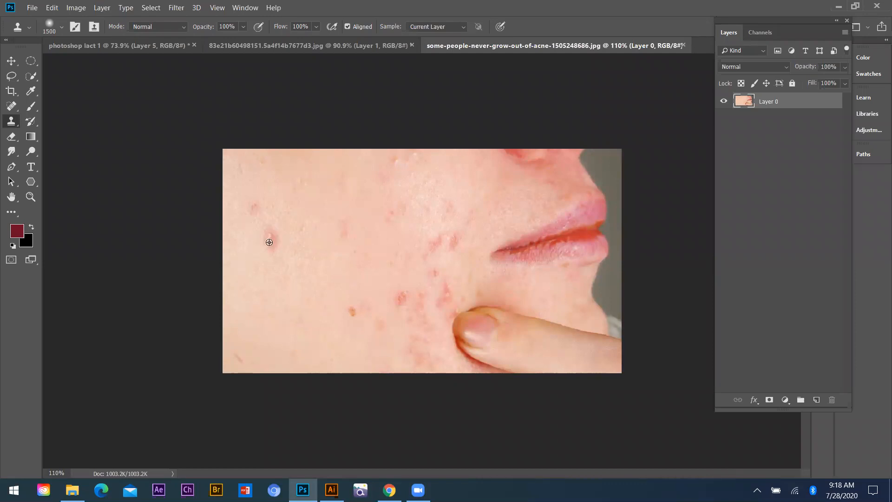
Step: Clone clean skin over the large pimple on the far-left part of the cheek
key(ctrl+plus)
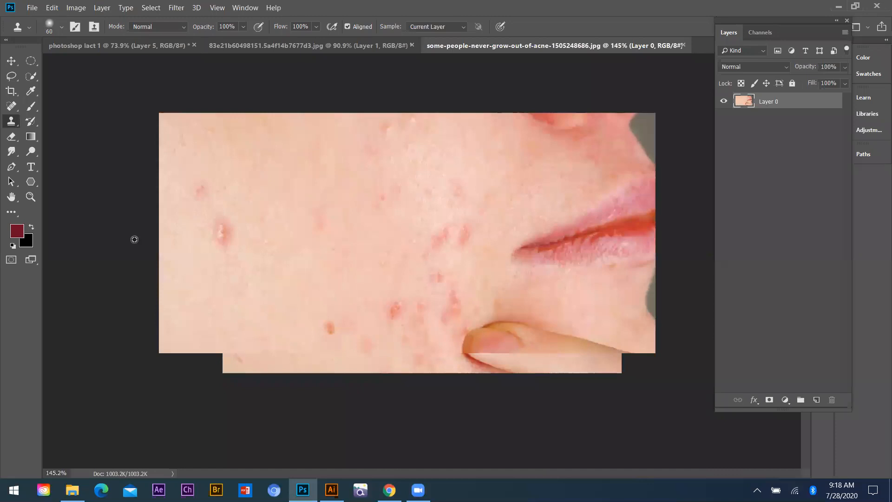
key(ctrl+plus)
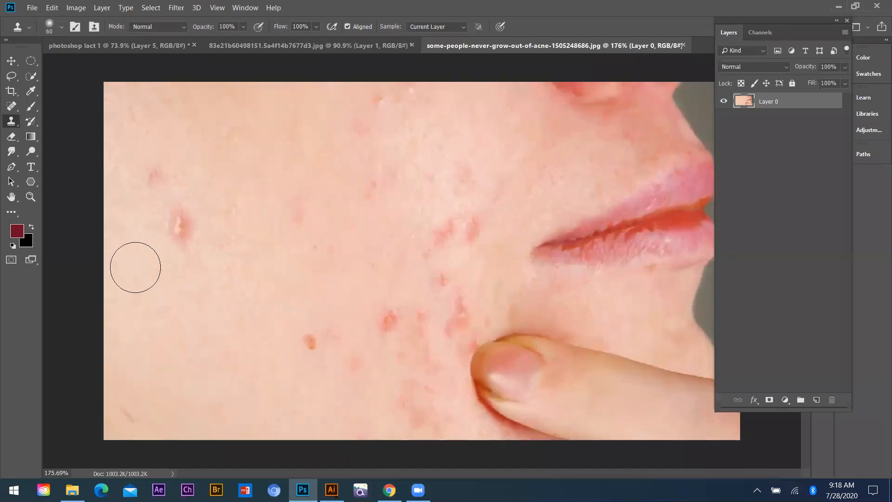
key(ctrl+plus)
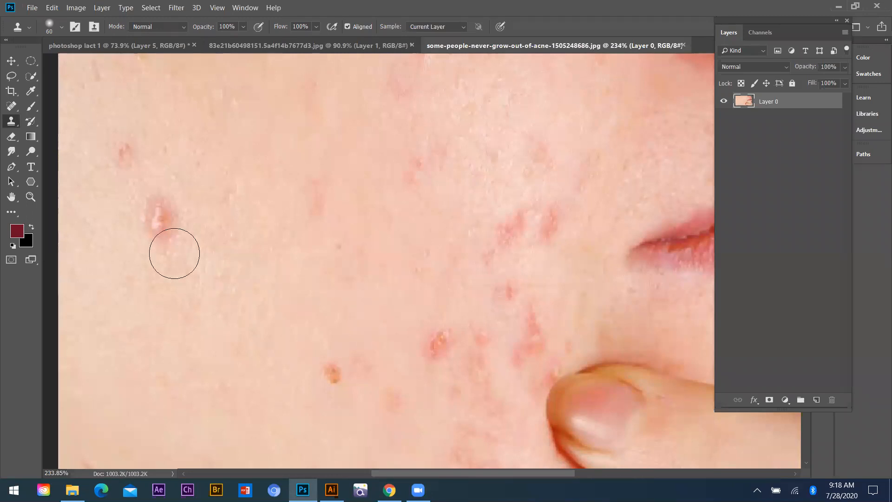
click(159, 219)
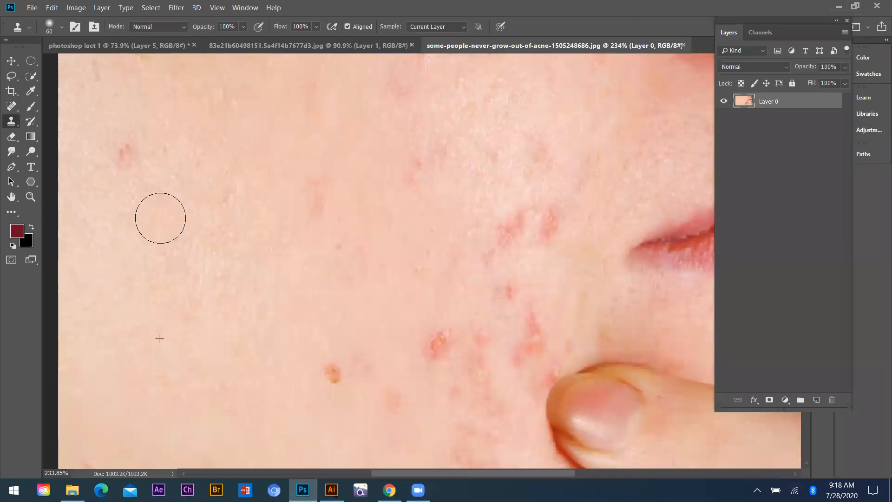
click(161, 230)
alt+click(295, 309)
scroll(253, 233, down, 3)
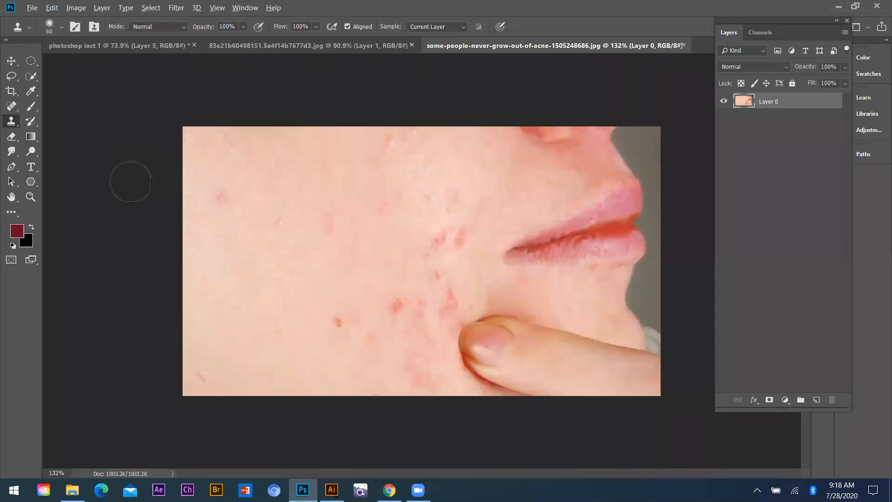
Step: Reduce the clone brush to 45 and cover the two faint red spots on the upper left cheek with clean skin
scroll(114, 211, up, 2)
key(bracketleft)
key(bracketleft)
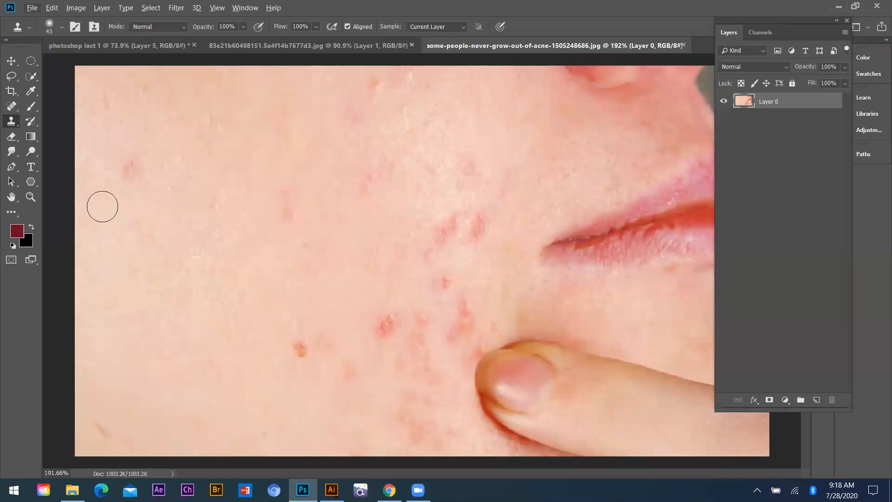
drag(127, 169, 124, 174)
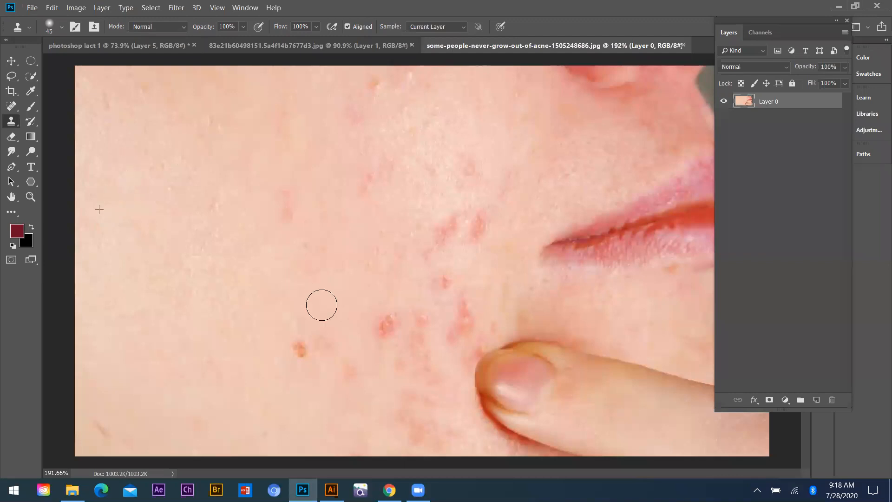
alt+click(296, 173)
mouse_move(282, 208)
mouse_down()
mouse_move(286, 196)
mouse_move(271, 219)
mouse_up()
alt+click(310, 191)
Step: Clone clean skin over the brown mole on the lower cheek and the faint blemishes beside and below it
alt+click(259, 372)
mouse_move(291, 353)
mouse_down()
mouse_move(300, 357)
mouse_move(287, 353)
mouse_up()
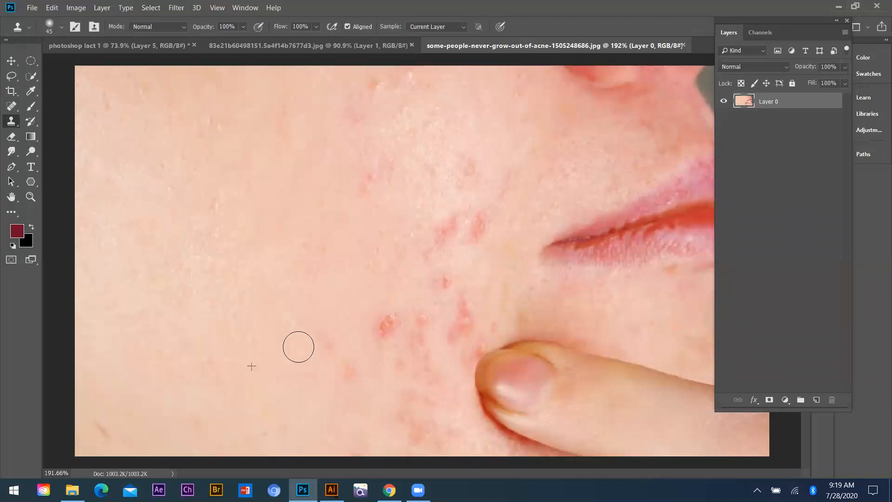
alt+click(325, 303)
drag(327, 343, 322, 347)
click(389, 328)
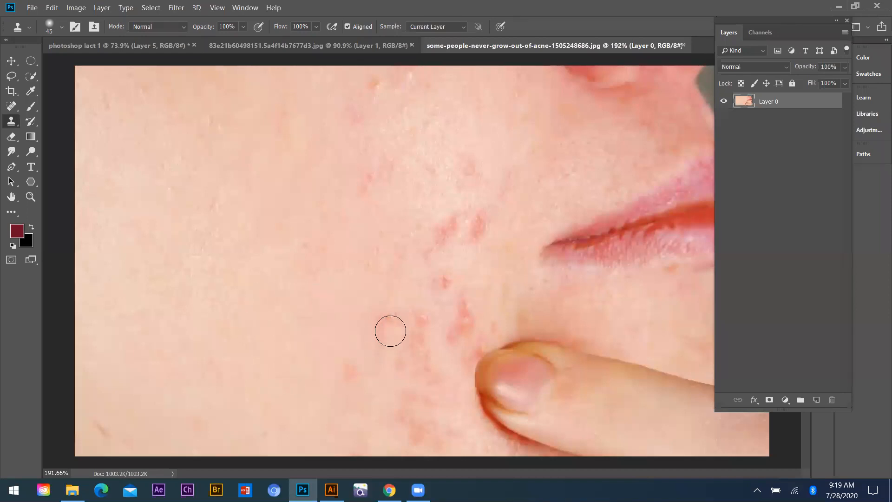
key(ctrl+z)
alt+click(268, 356)
drag(350, 373, 347, 378)
Step: Clone clean skin over the round red pimple left of the fingertip and the smaller spot next to it
alt+click(357, 293)
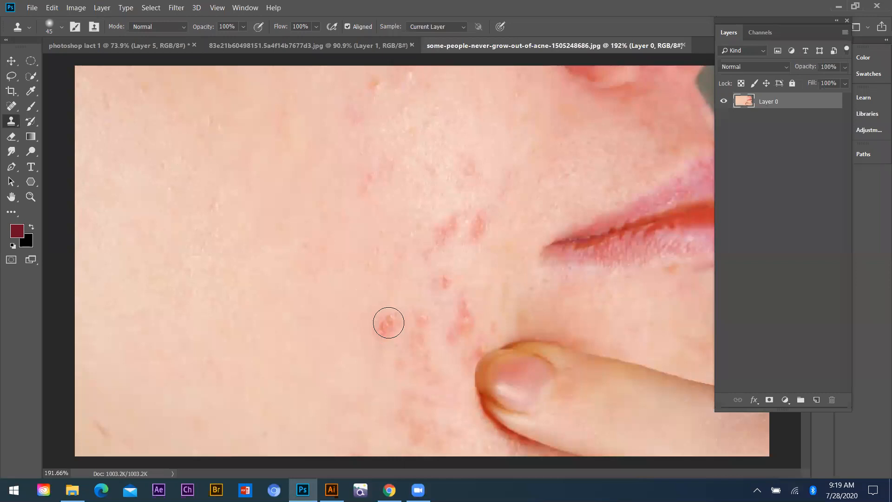
drag(388, 324, 381, 331)
alt+click(419, 299)
click(419, 328)
Step: Cover the pair of red pimples left of the mouth corner with nearby clean skin
alt+click(414, 224)
click(446, 228)
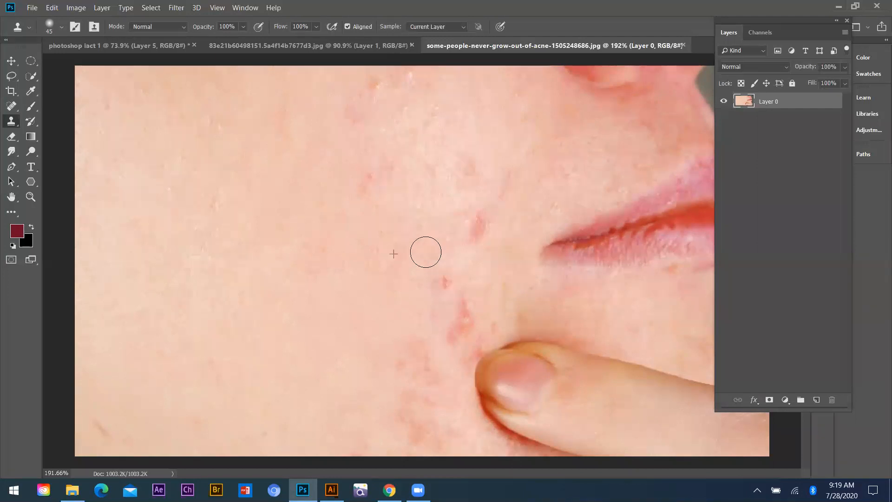
alt+click(496, 245)
click(480, 223)
Step: Clone out the faint blemishes above the retouched area beside the mouth and blend the patched skin below them
alt+click(517, 166)
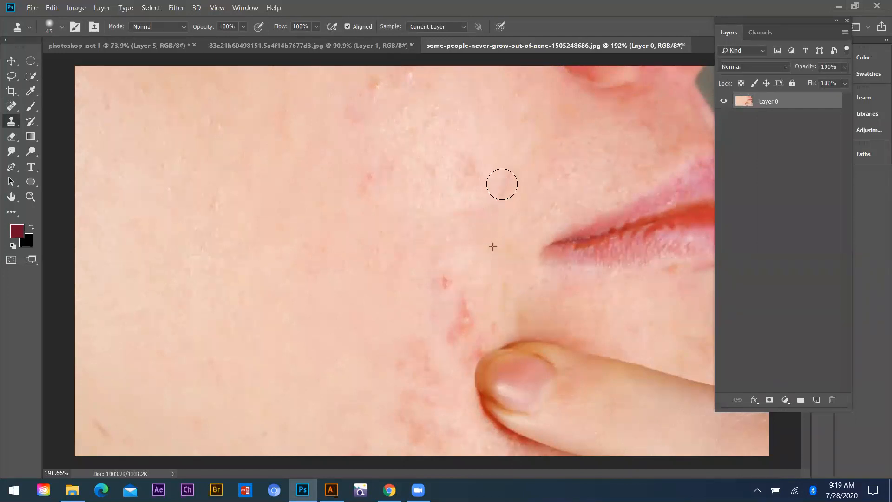
mouse_move(502, 190)
mouse_down()
mouse_move(508, 185)
mouse_move(464, 163)
mouse_move(442, 183)
mouse_move(438, 176)
mouse_up()
alt+click(494, 152)
alt+click(483, 155)
alt+click(496, 221)
drag(467, 215, 448, 221)
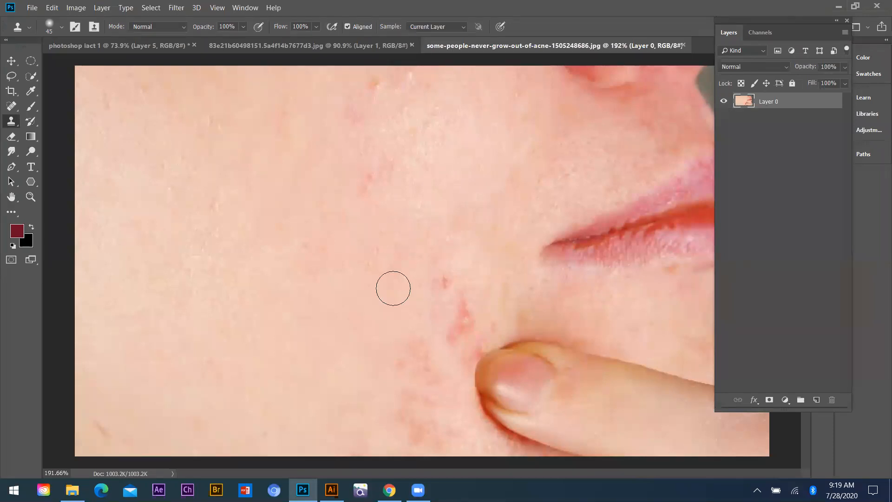
Step: Clone clean skin over the small spot and the elongated red patch just above the fingertip
scroll(409, 169, up, 1)
scroll(379, 198, down, 3)
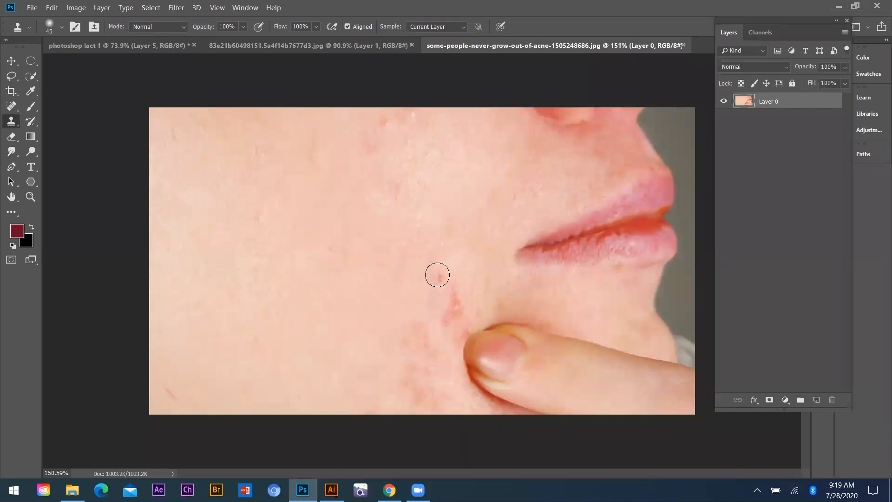
alt+click(474, 283)
drag(441, 282, 447, 309)
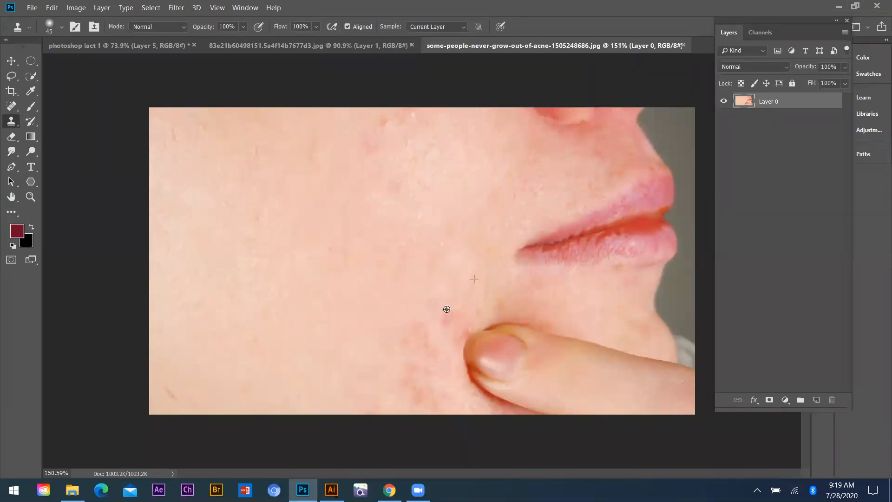
alt+click(456, 280)
drag(452, 307, 453, 289)
Step: Clone out the reddened skin left of the finger and the remaining blemishes near the photo's upper edge
alt+click(433, 306)
mouse_move(420, 334)
mouse_down()
mouse_move(408, 337)
mouse_move(403, 361)
mouse_up()
alt+click(444, 326)
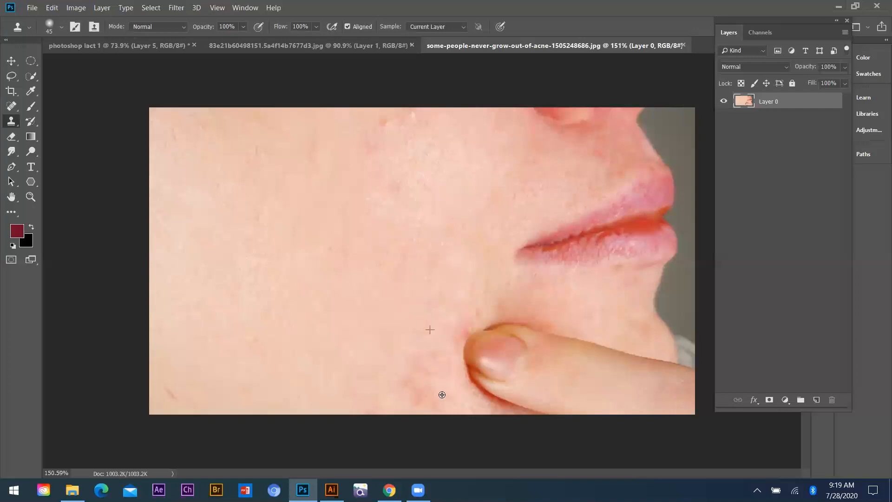
alt+click(460, 403)
drag(431, 392, 410, 395)
alt+click(462, 405)
alt+click(454, 405)
mouse_move(425, 365)
mouse_down()
mouse_move(416, 379)
mouse_move(436, 354)
mouse_up()
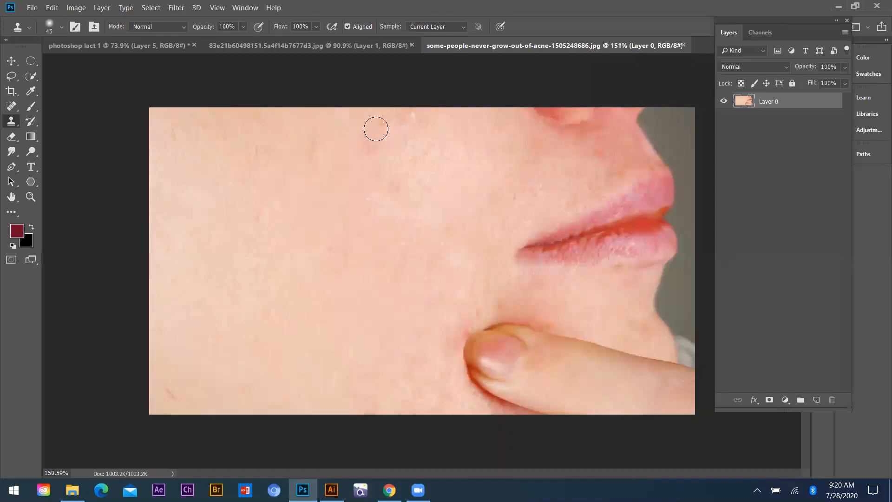
alt+click(428, 128)
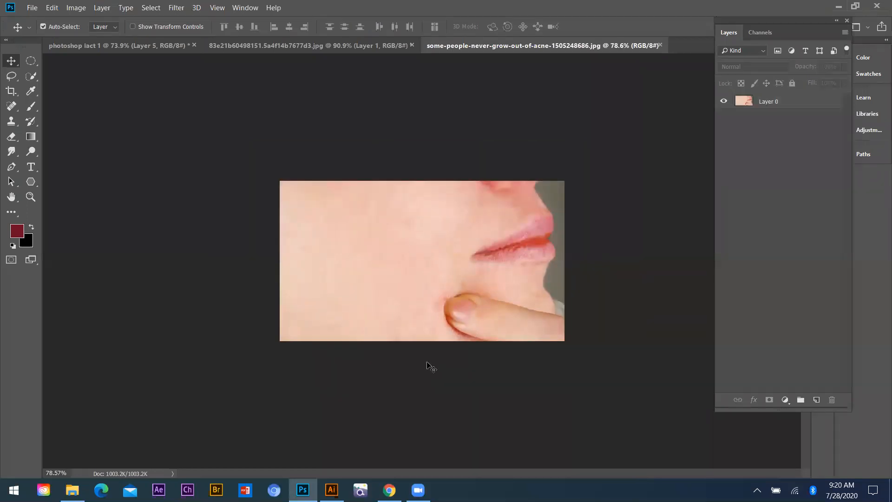
scroll(427, 363, down, 3)
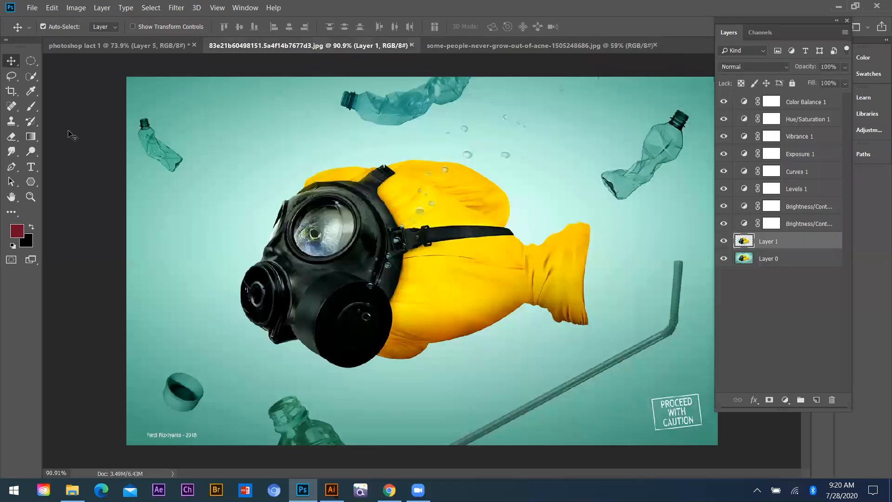
Step: Return to the photoshop lact 1 document and move the rectangular fish image slightly up and the oval one slightly down
click(114, 41)
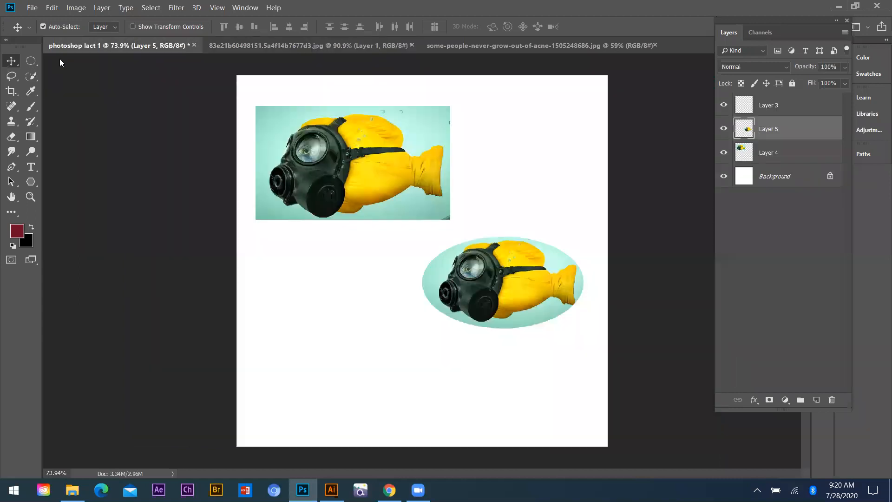
click(59, 59)
right_click(32, 62)
click(14, 63)
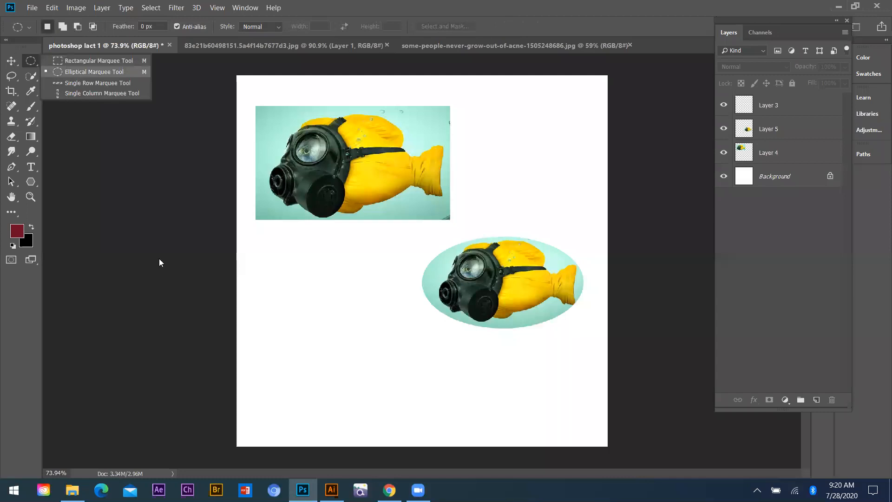
drag(385, 174, 441, 227)
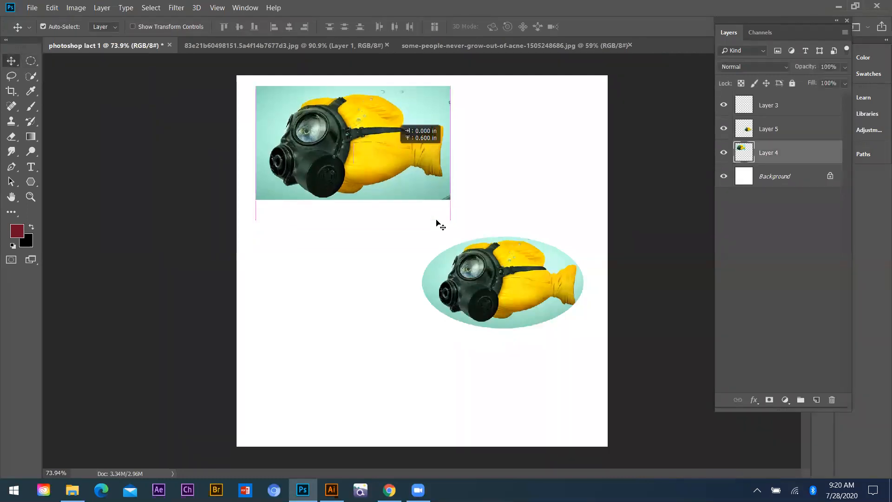
drag(506, 300, 506, 325)
Step: Add a paragraph text box beside the oval fish image reading "FISH ASSIGNMENT"
click(32, 169)
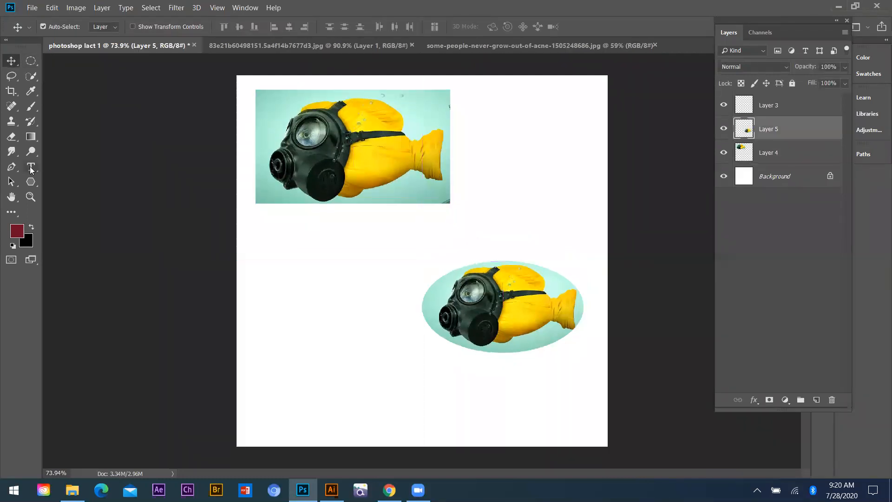
drag(256, 277, 399, 341)
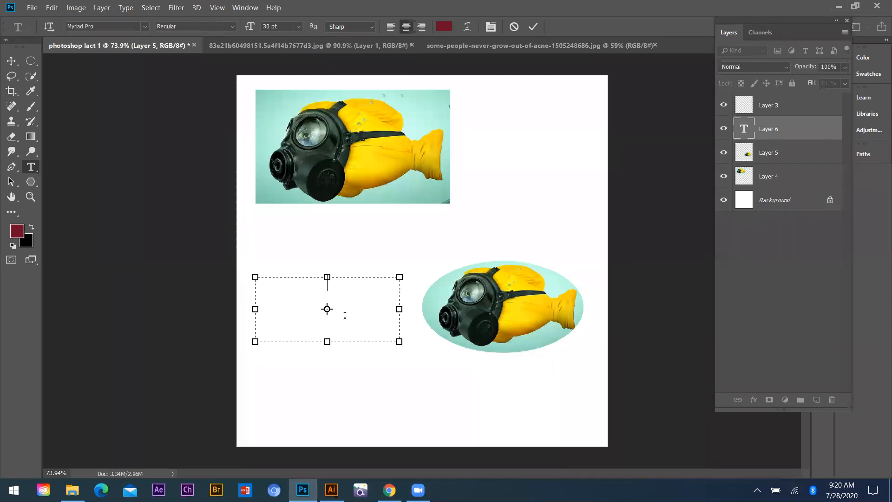
text(FISH ASSIGNMENT)
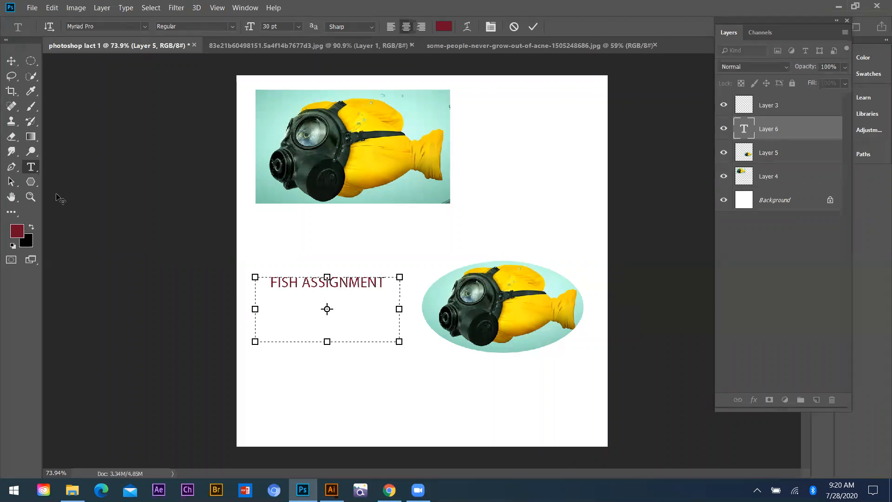
key(ctrl+Return)
Step: Draw a paragraph text box below the FISH ASSIGNMENT heading, then switch to Chrome and search Google for "fish" in a new tab
drag(255, 300, 407, 367)
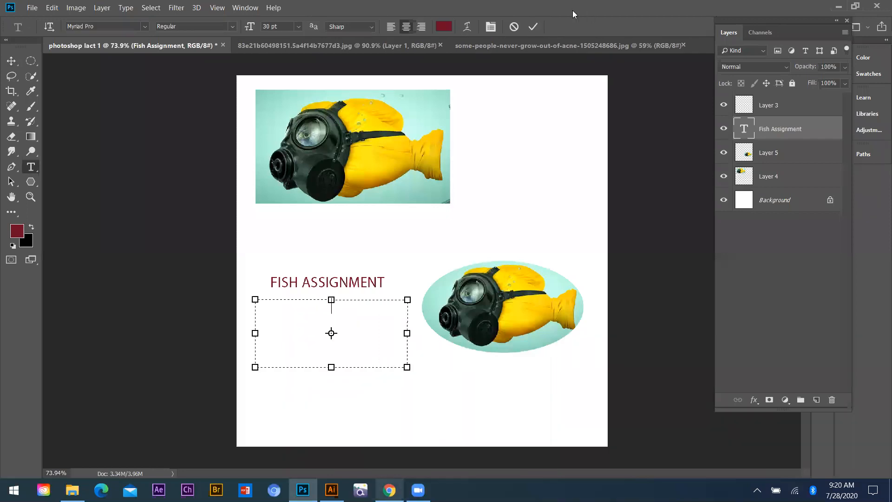
key(alt+Tab)
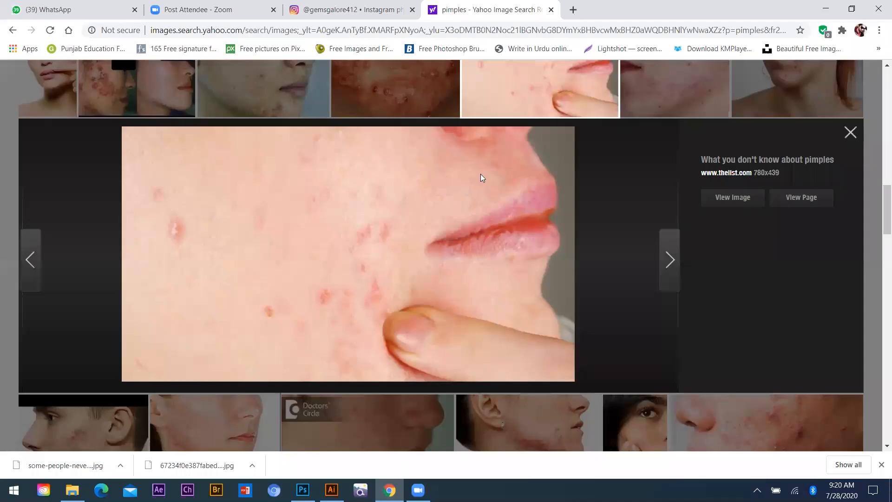
key(ctrl+t)
click(546, 204)
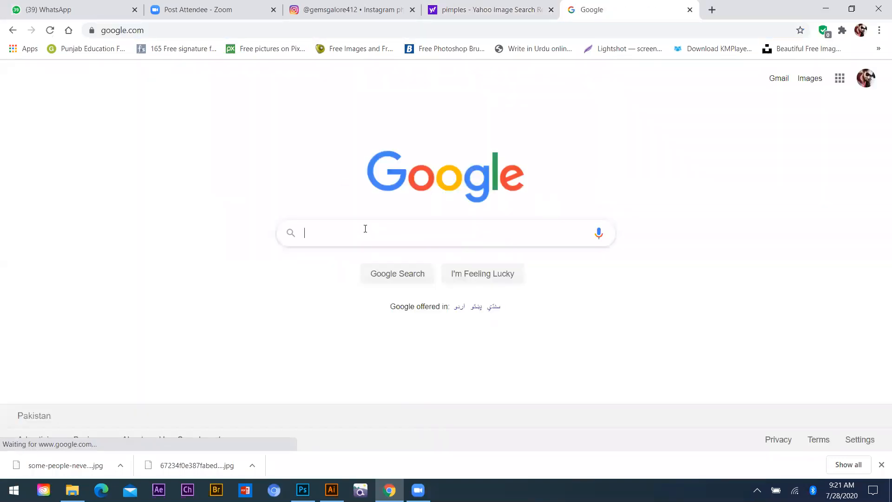
click(366, 229)
text(fish)
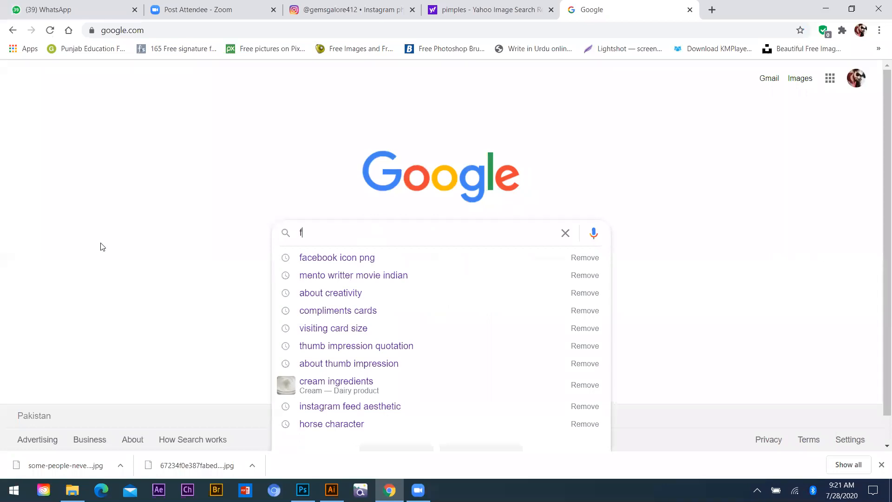
key(Return)
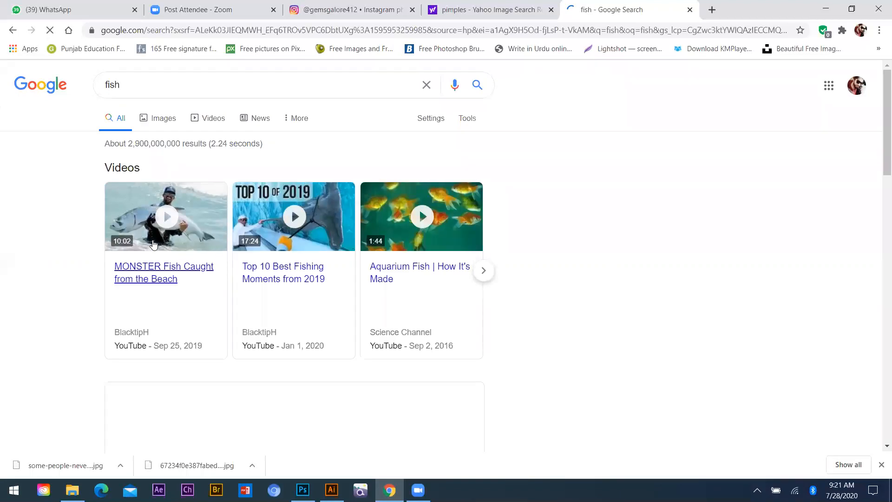
Step: Copy the Wikipedia description of fish from the search results and paste it into the empty text box in Photoshop
scroll(203, 272, down, 2)
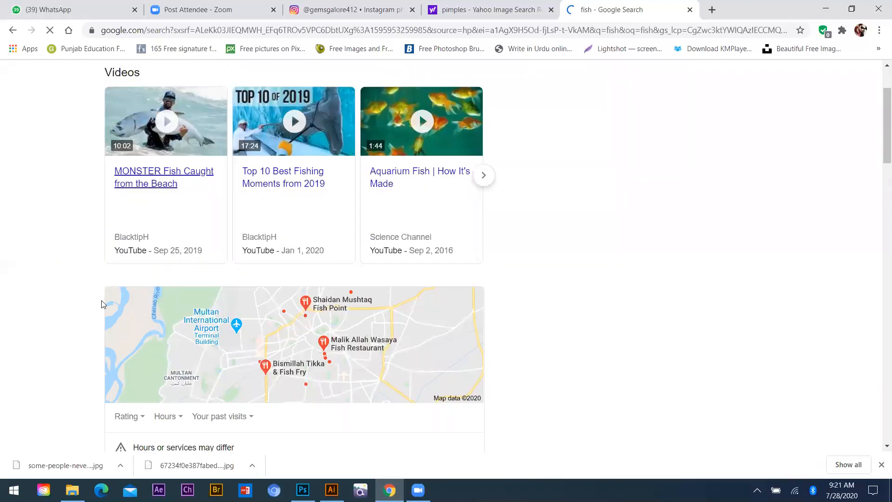
scroll(183, 315, down, 8)
triple_click(367, 307)
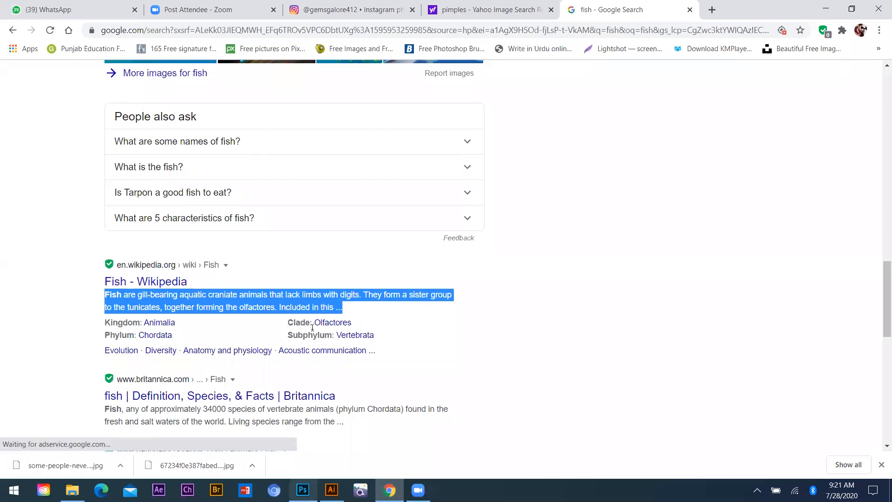
key(alt+Tab)
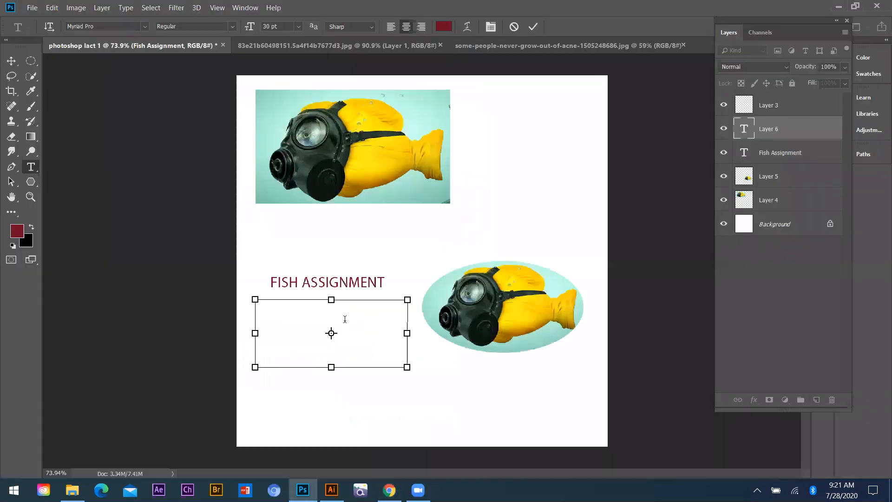
key(ctrl+v)
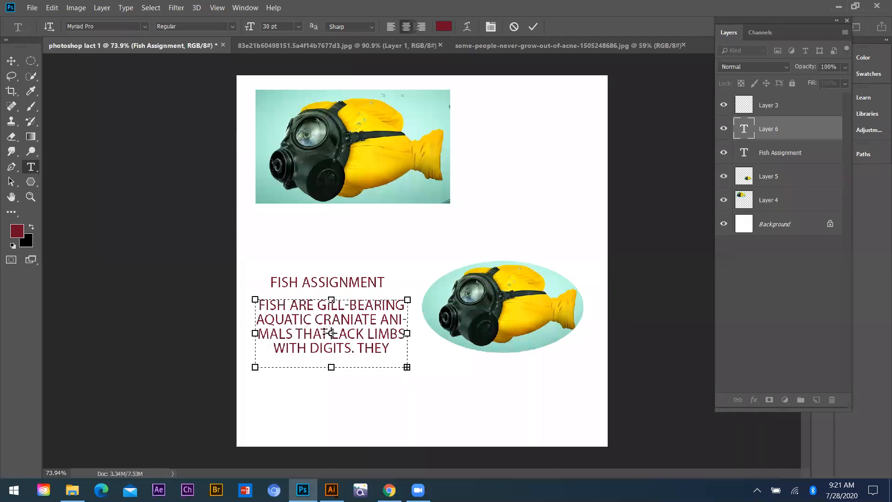
Step: Set the font size of the whole pasted fish paragraph to 14 pt
triple_click(367, 353)
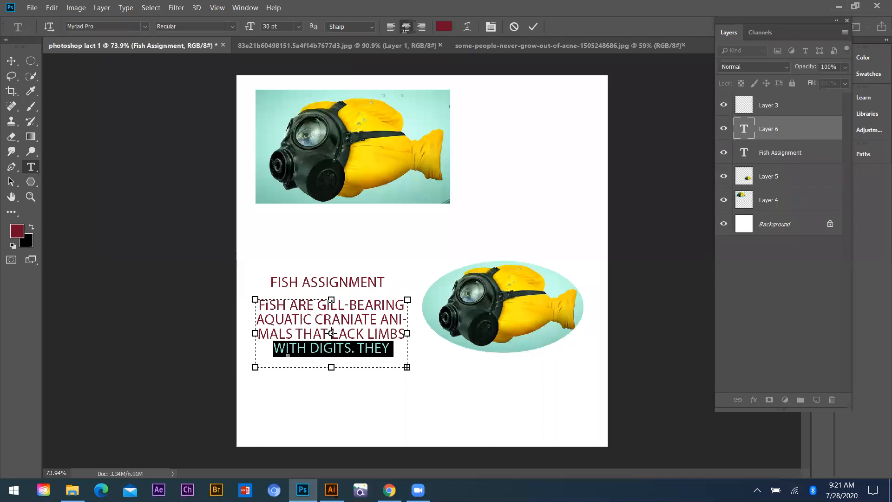
key(ctrl+a)
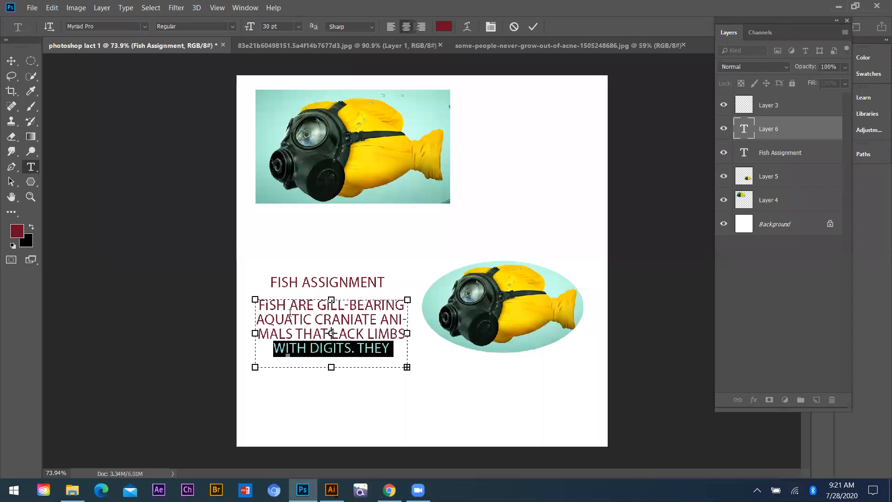
key(ctrl+a)
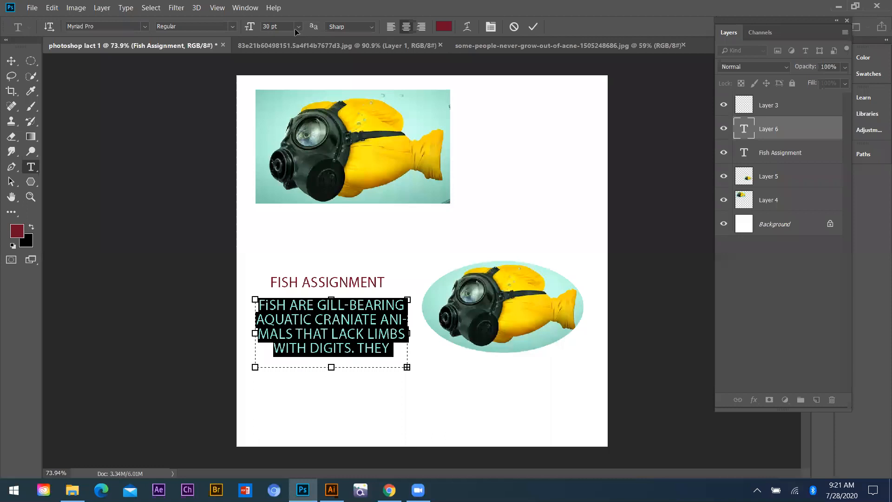
click(298, 27)
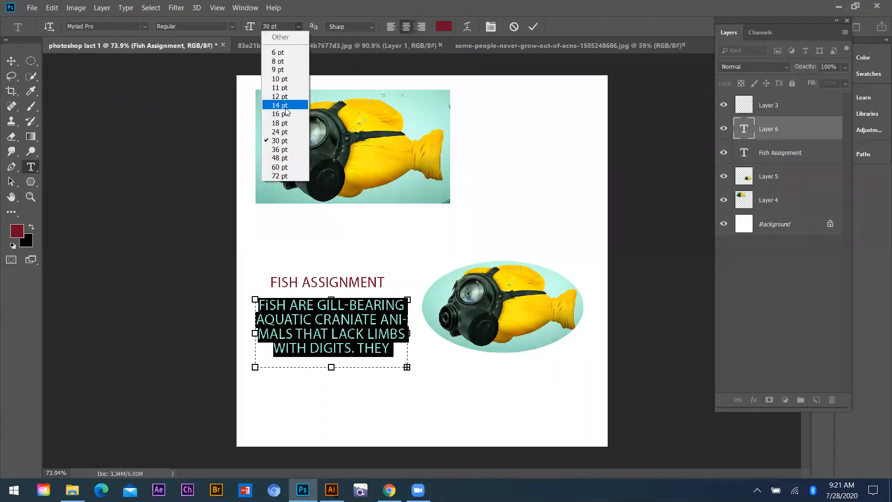
click(285, 106)
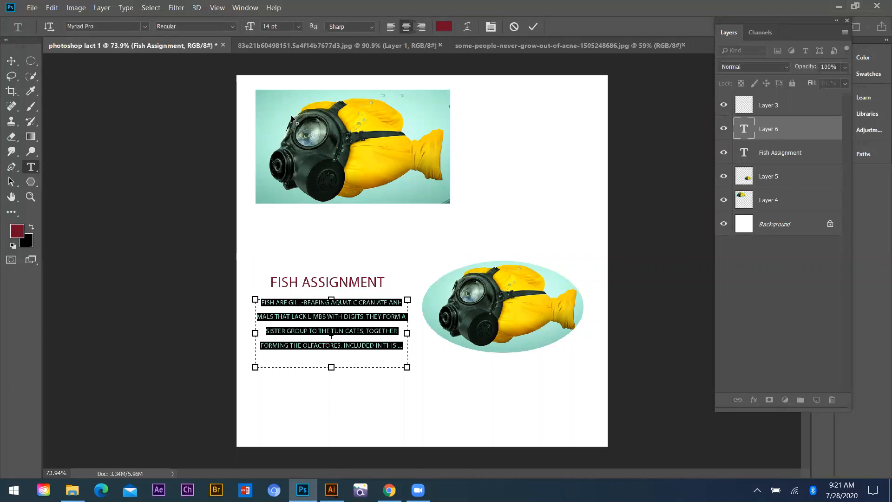
Step: Tighten the line spacing of the fish paragraph until its lines sit close together, and commit the text
key(alt+Up)
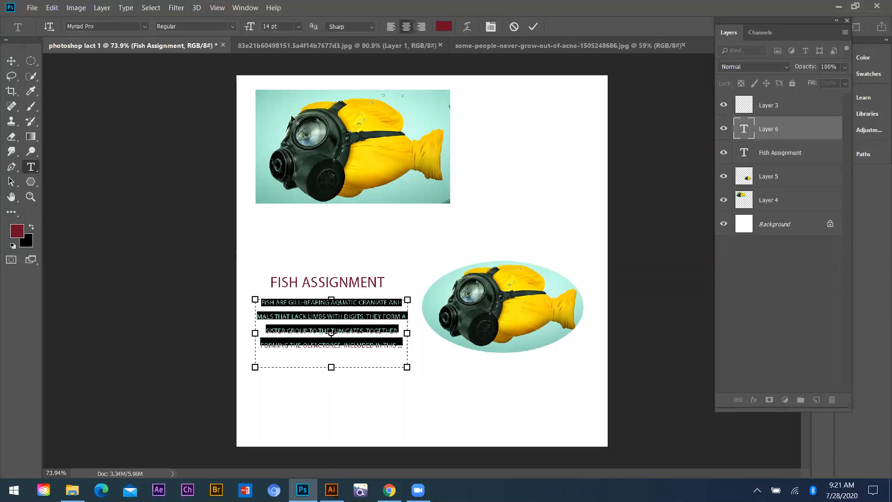
key(alt+Up)
key(alt+Up)
key(alt+Up)
key(alt+Up)
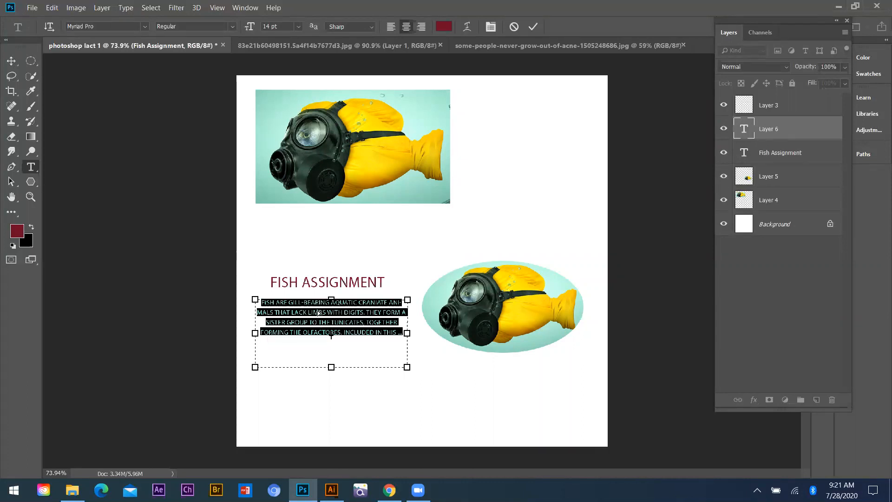
key(alt+Up)
key(alt+Up)
key(alt+Up)
key(alt+Up)
key(alt+Up)
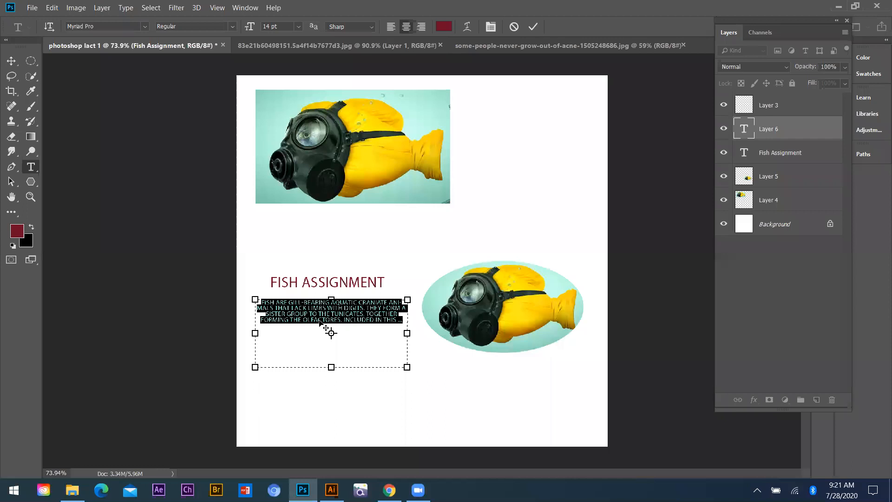
key(ctrl+Return)
Step: Move the heading and paragraph together beside the rectangular fish image, and place a duplicate of both beside the oval fish image
key(v)
drag(320, 320, 319, 315)
shift+click(332, 285)
drag(333, 286, 514, 122)
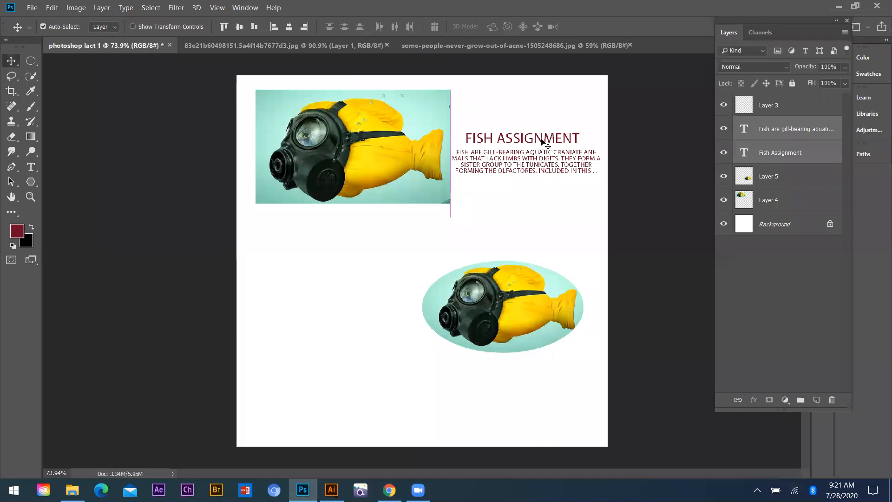
drag(542, 140, 354, 306)
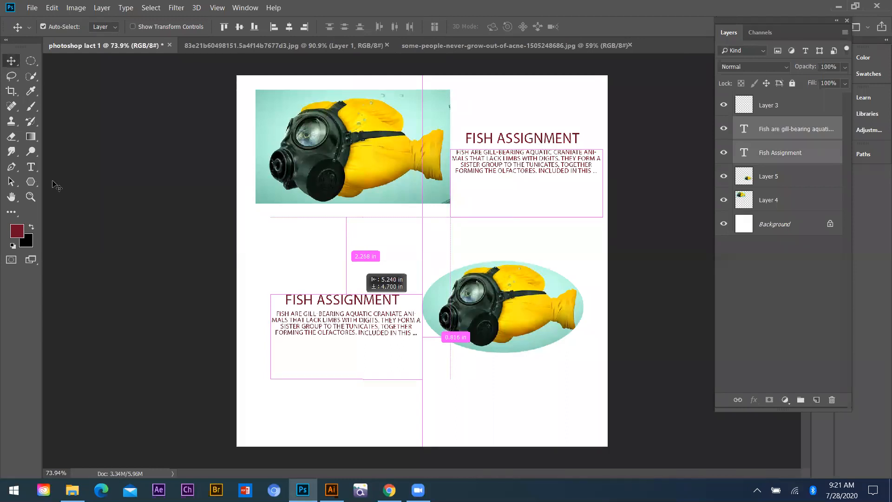
Step: Activate the Rectangle Tool for drawing a shape on the fish layout
key(u)
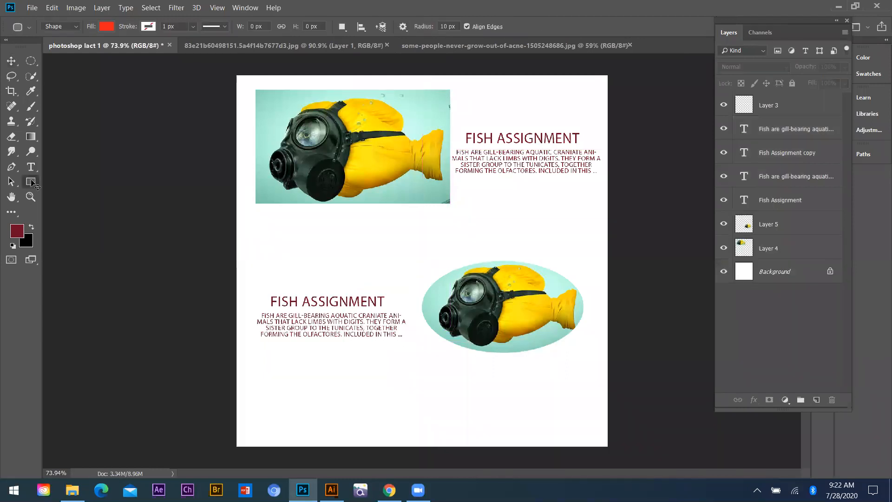
click(59, 180)
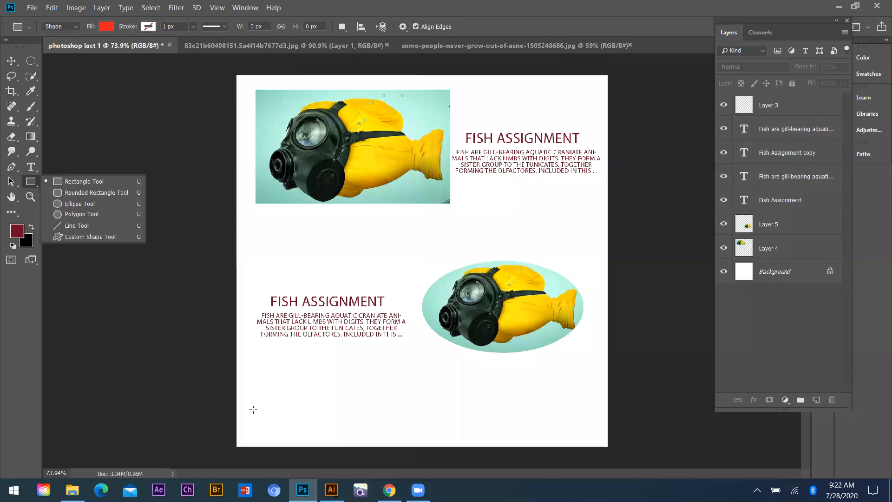